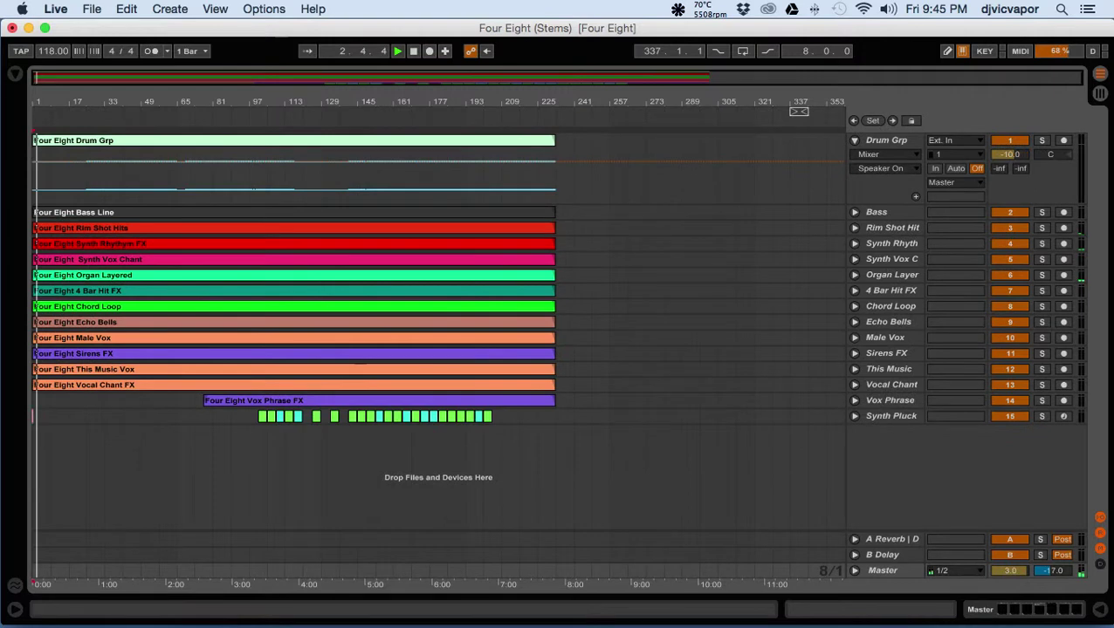
# - Inspect the VUMTDuo, CLA Drums and CLA-3A plug-ins on the Drum Grp track, closing each one, and fold the track
pyautogui.click(886, 140)
pyautogui.doubleClick(886, 140)
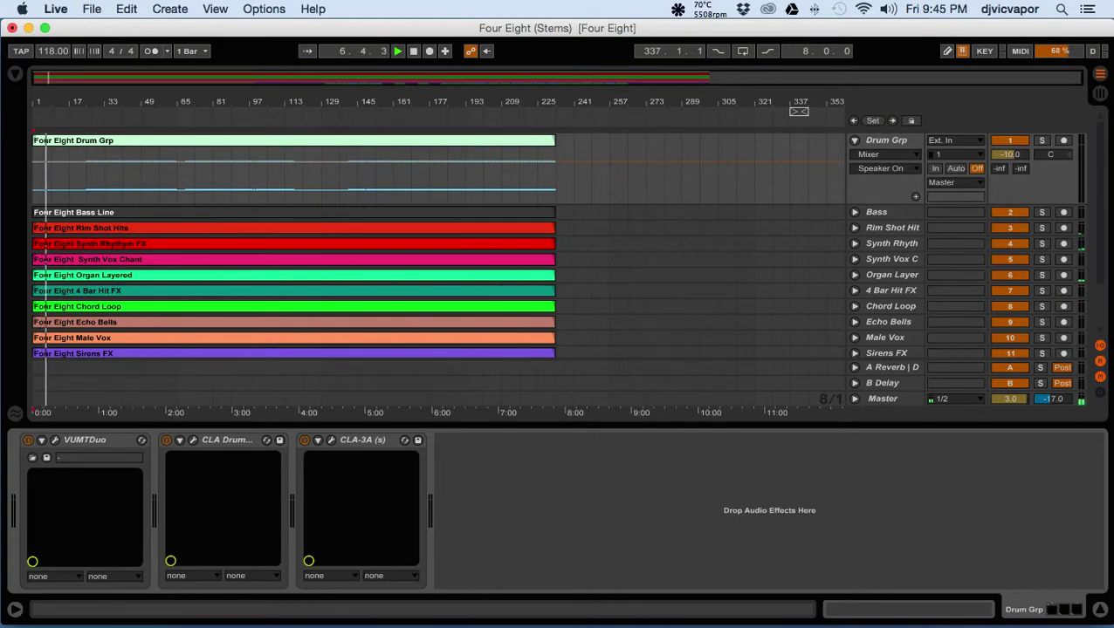
pyautogui.click(55, 440)
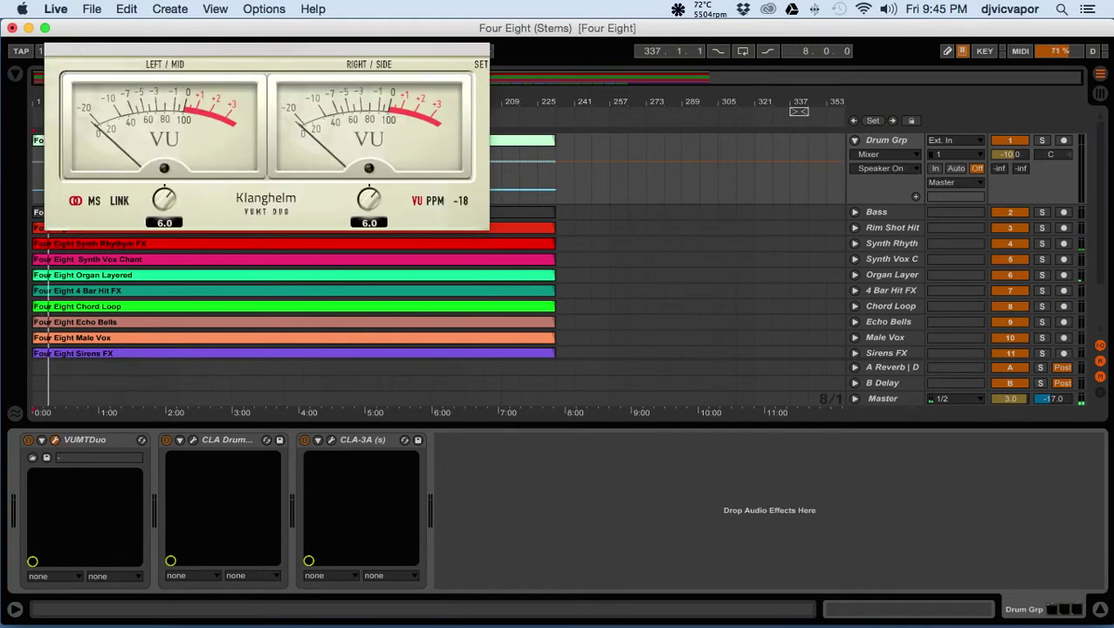
pyautogui.click(55, 440)
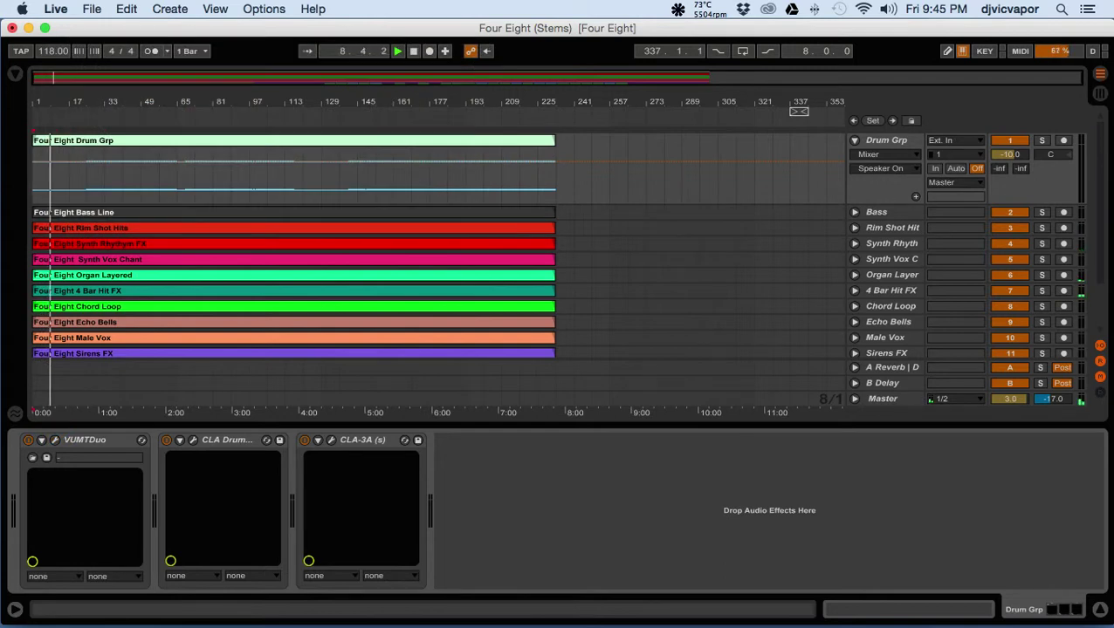
pyautogui.click(193, 440)
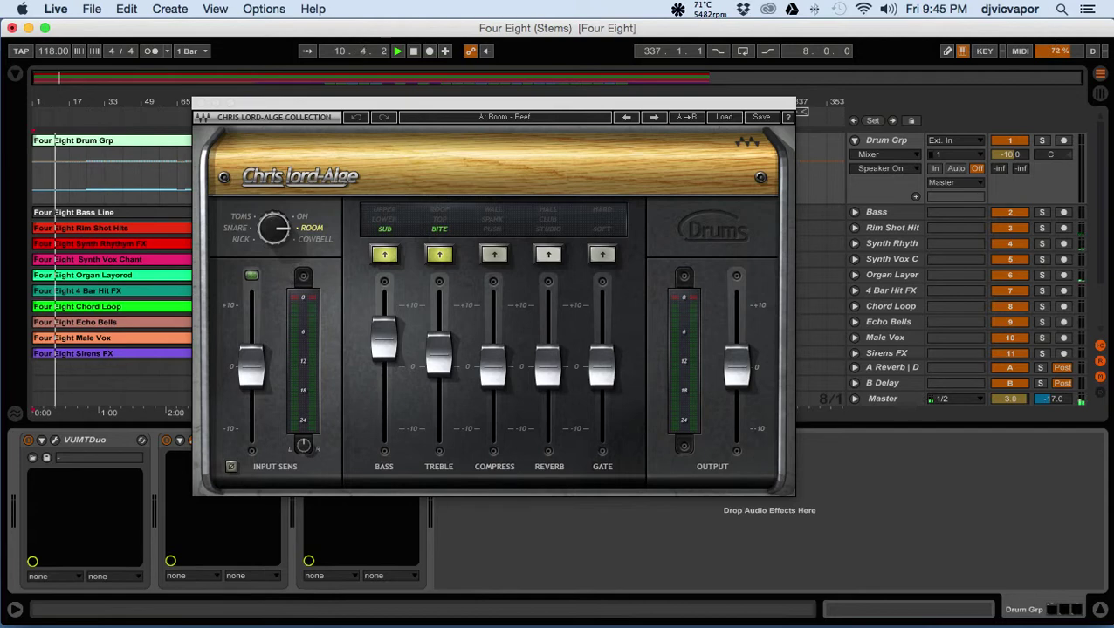
pyautogui.click(203, 103)
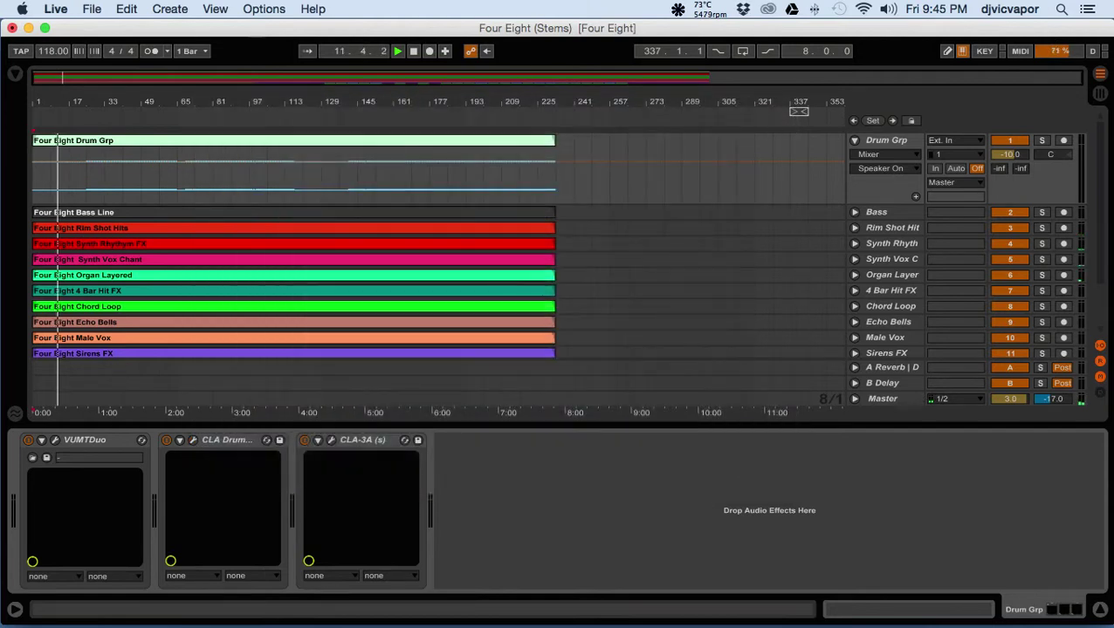
pyautogui.click(331, 440)
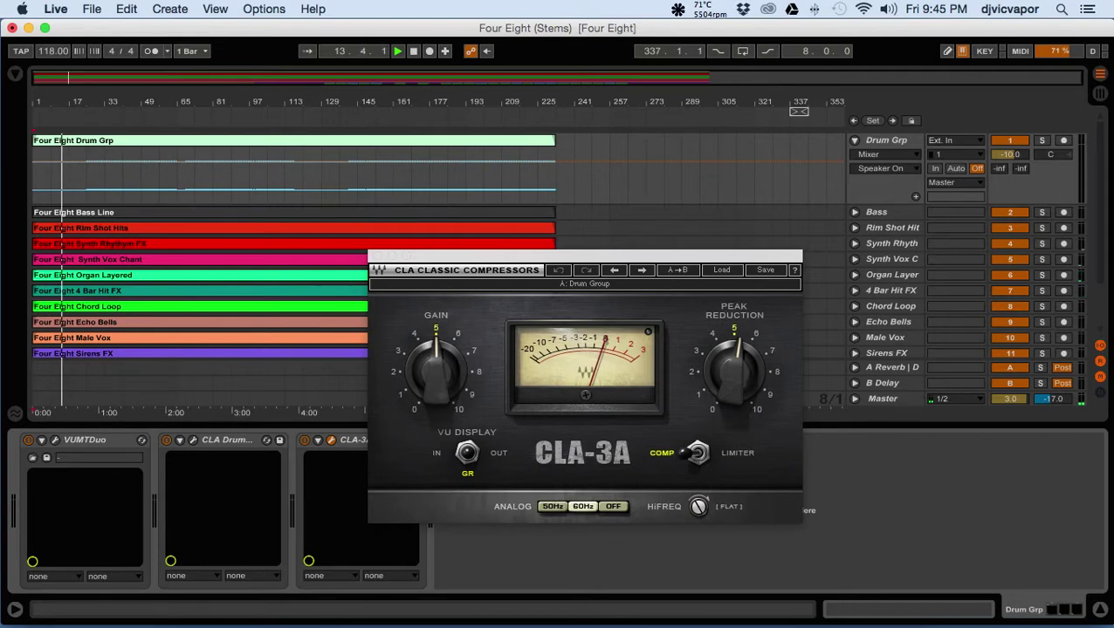
pyautogui.click(331, 440)
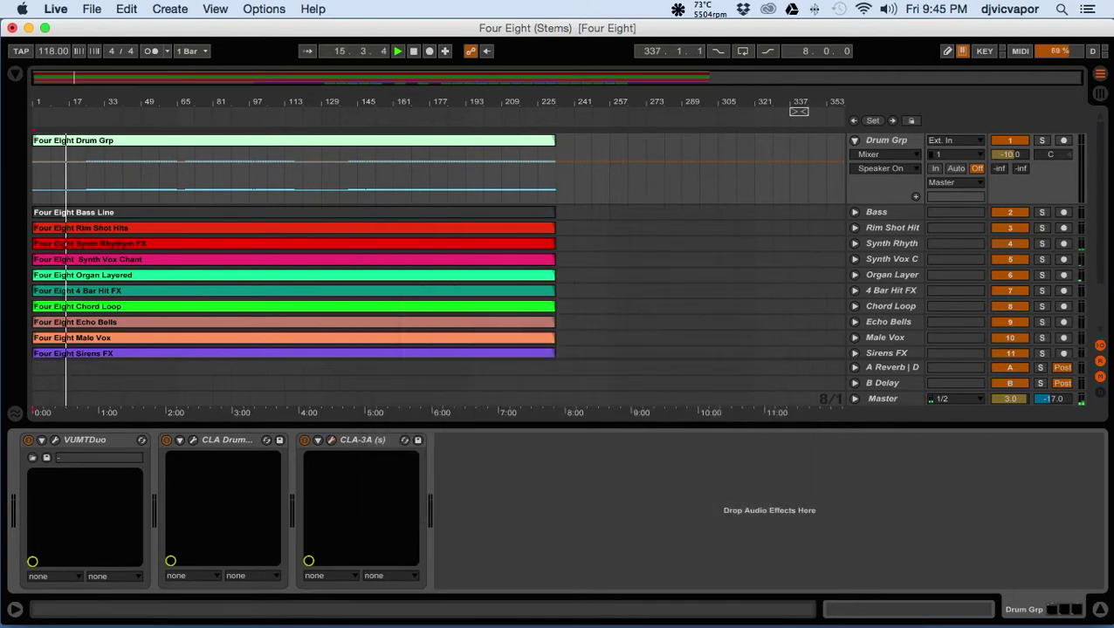
pyautogui.click(854, 140)
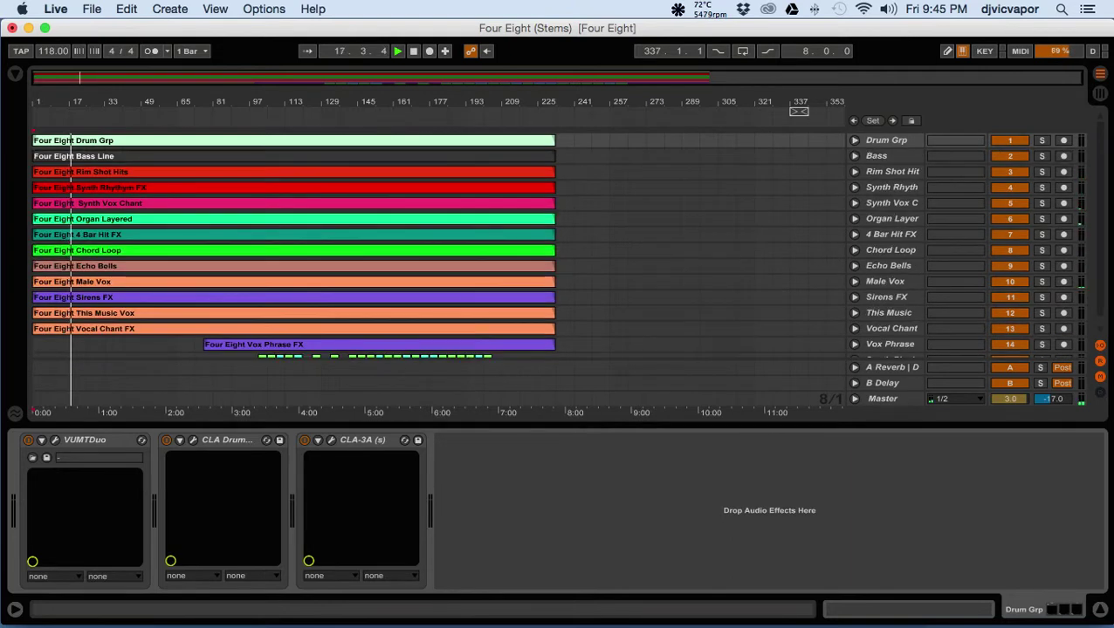
# - Unfold the Bass track, inspect its effects chain including the L316 and SSLChannel plug-in windows, and fold the track again
pyautogui.click(877, 156)
pyautogui.click(855, 156)
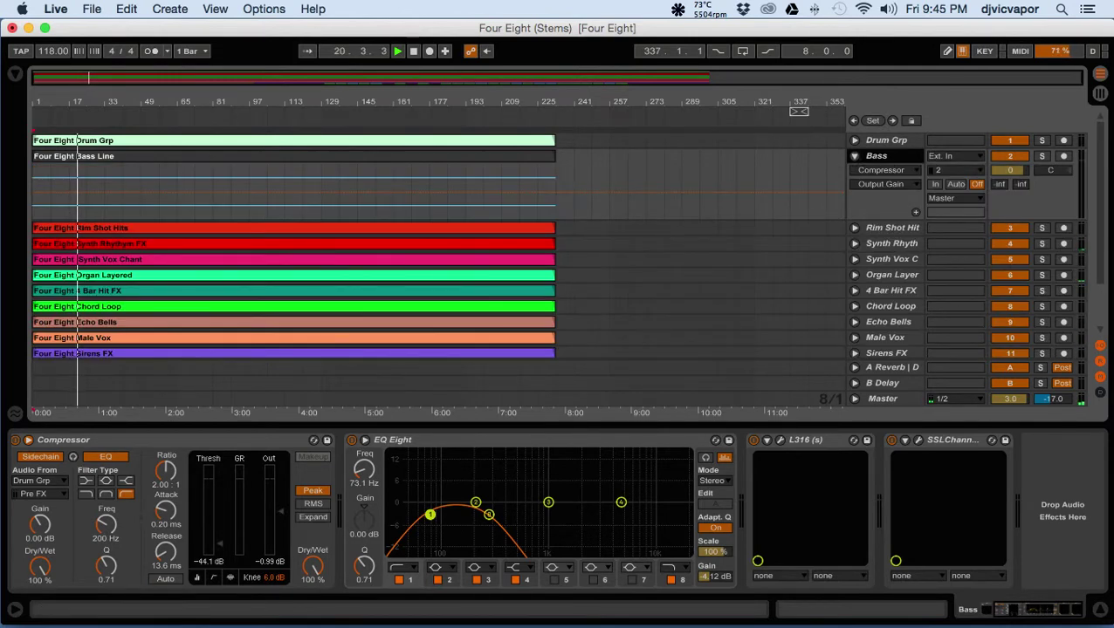
pyautogui.click(781, 440)
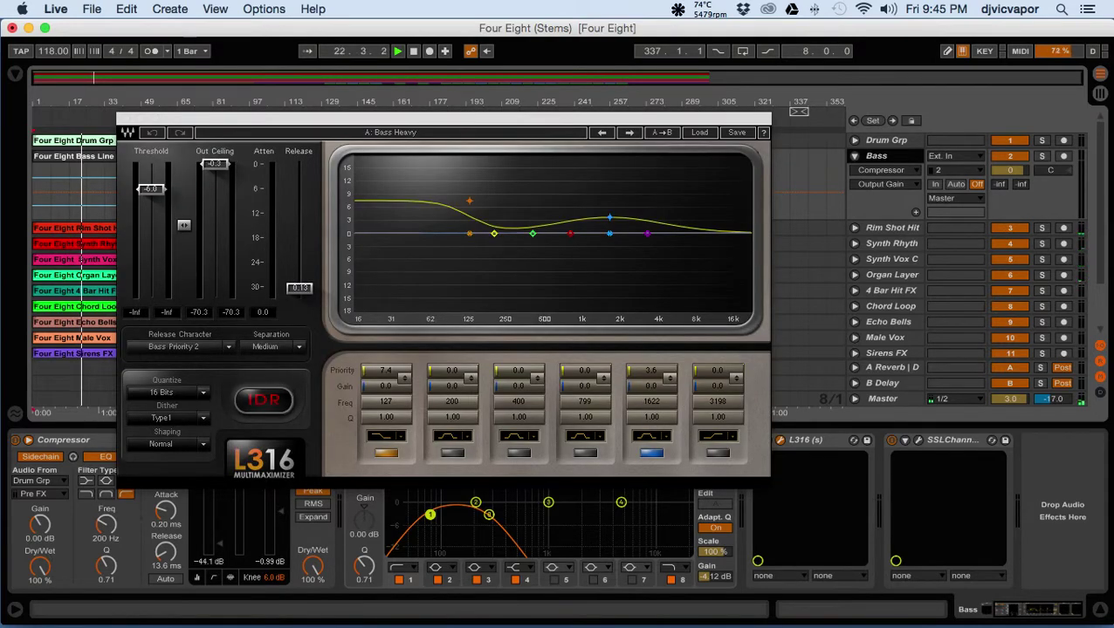
pyautogui.click(781, 440)
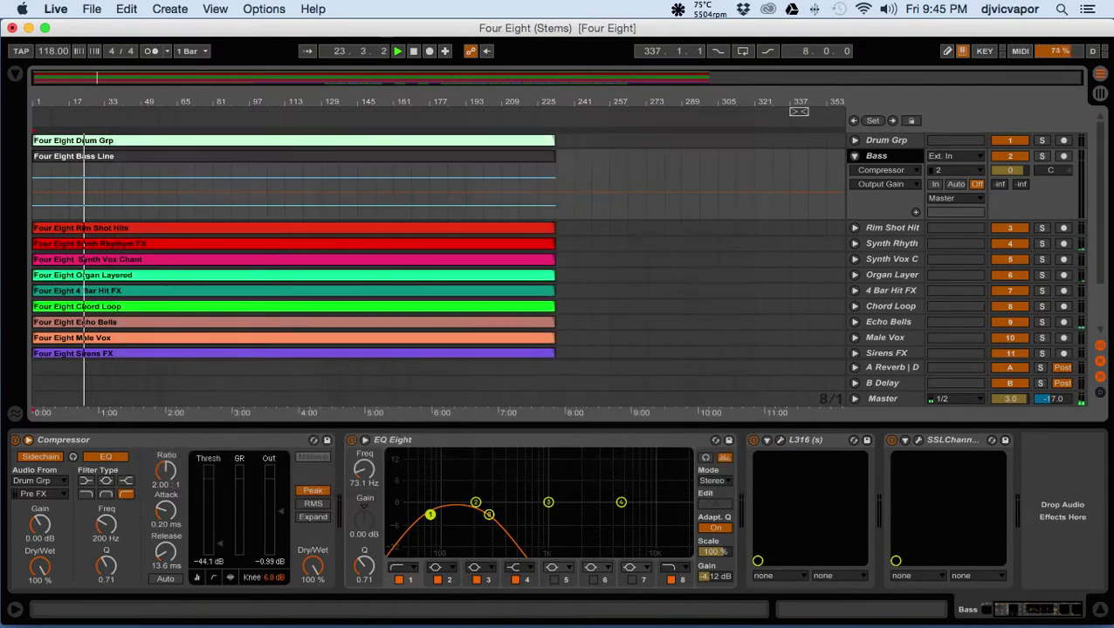
pyautogui.click(918, 440)
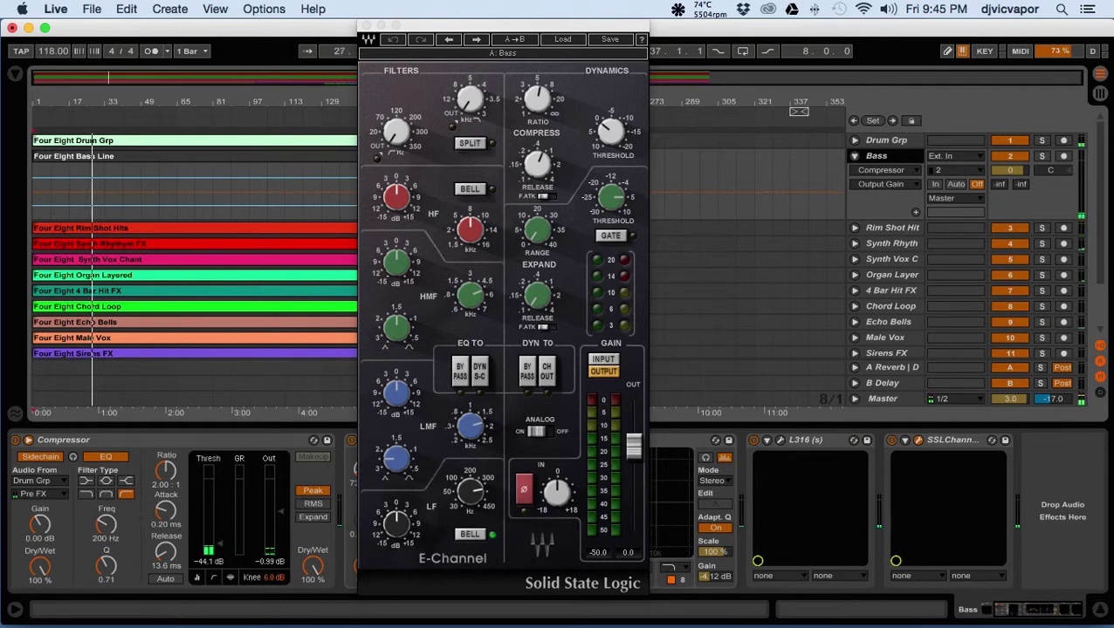
pyautogui.click(366, 26)
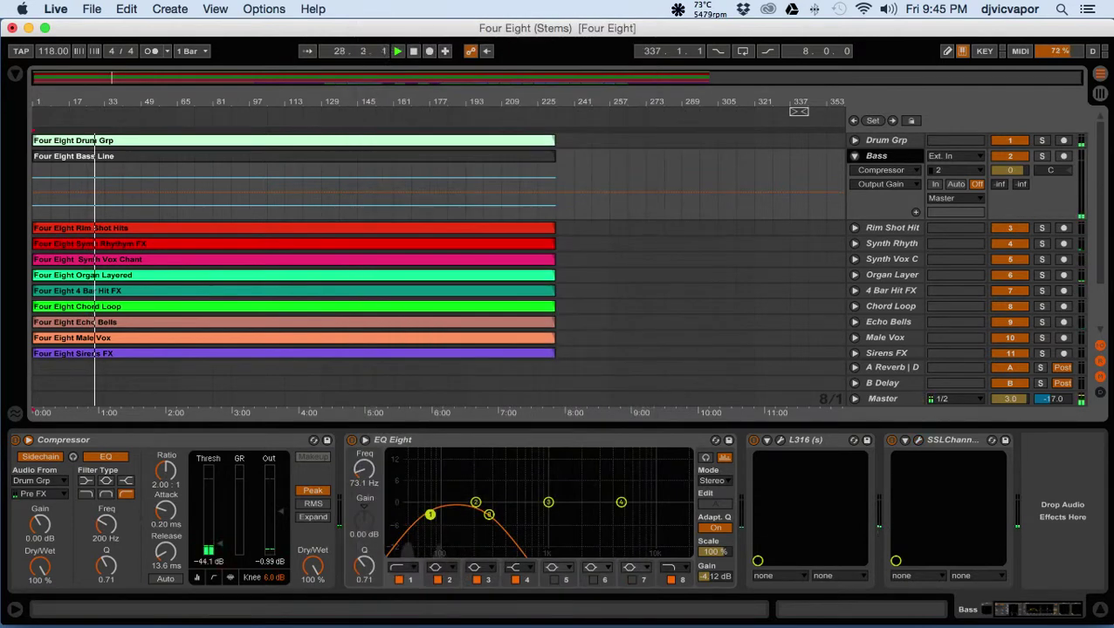
pyautogui.click(854, 157)
# - Review the VUMTDuo and L316 plug-in settings on the unfolded Rim Shot Hits track, closing both windows and folding the track
pyautogui.click(891, 172)
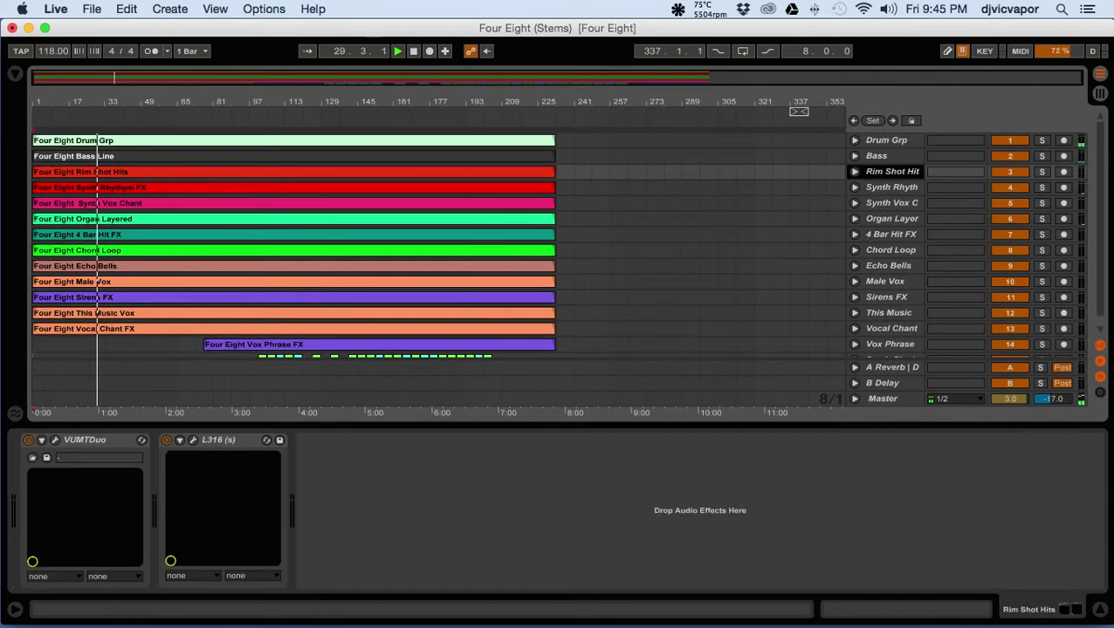
pyautogui.click(854, 172)
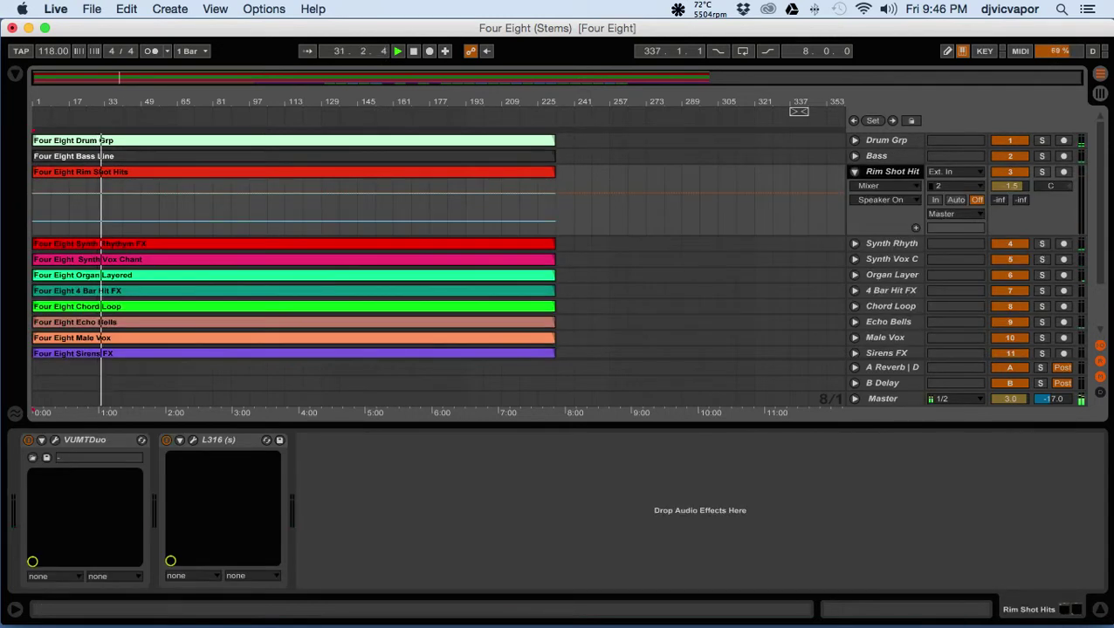
pyautogui.click(55, 441)
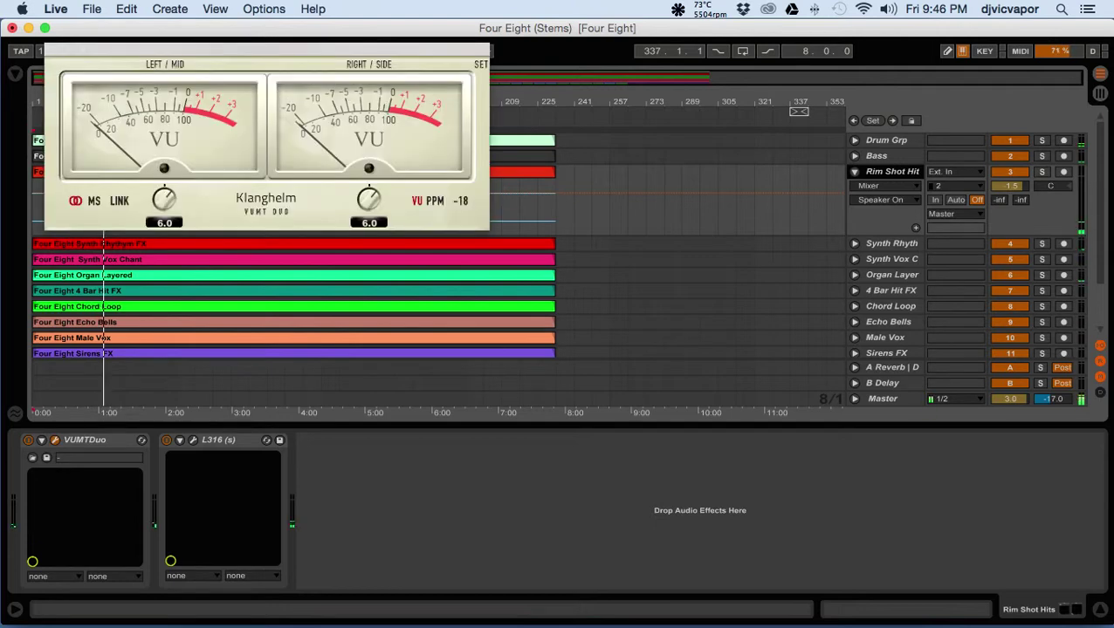
pyautogui.click(55, 441)
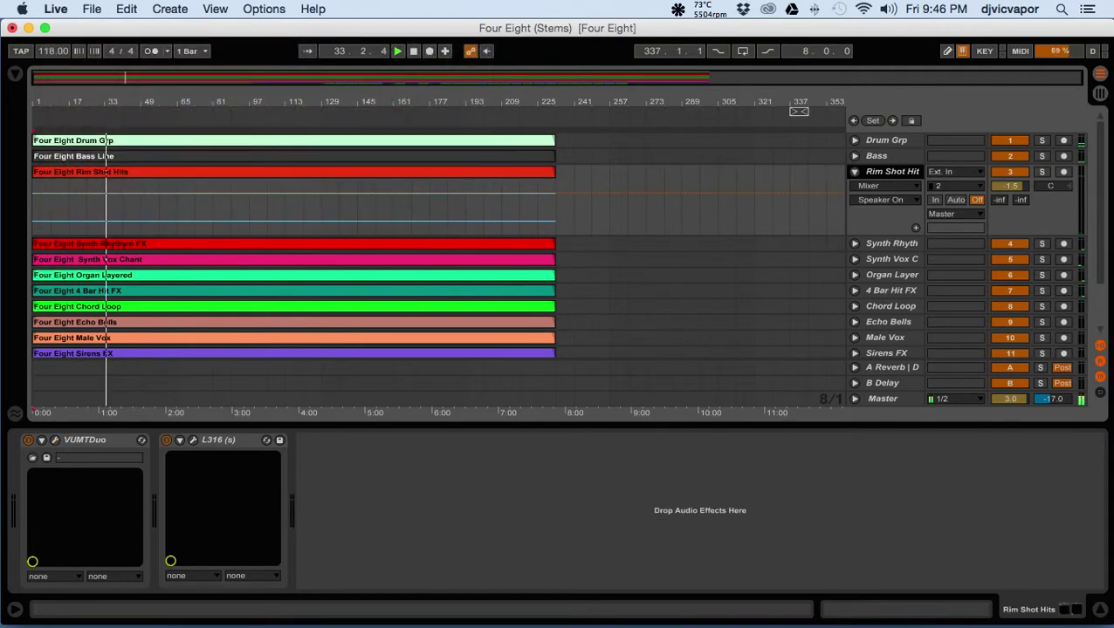
pyautogui.click(193, 441)
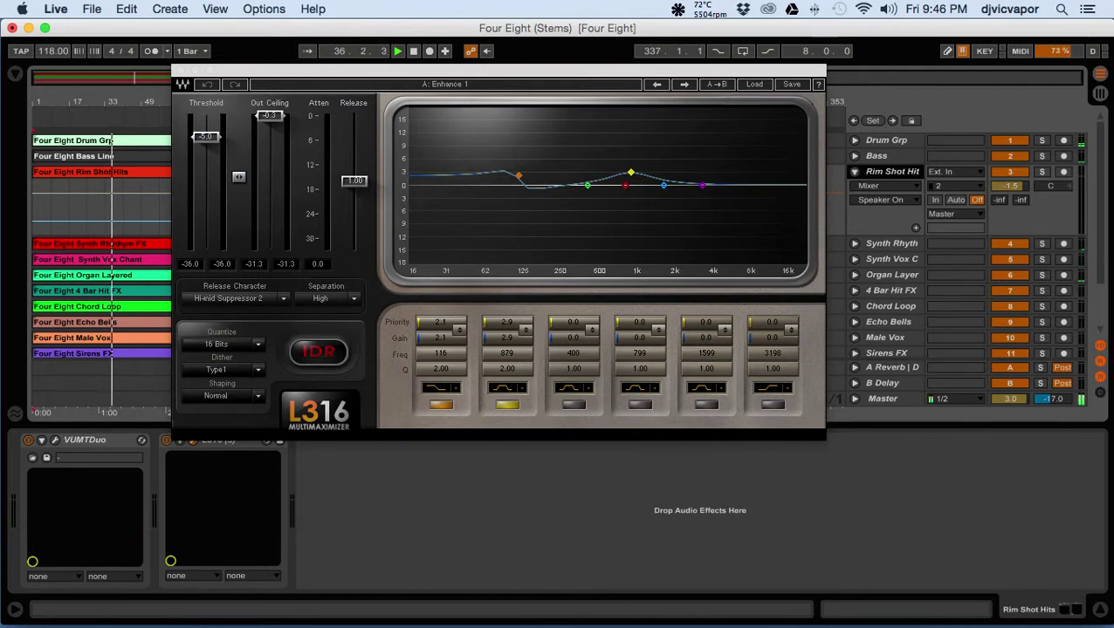
pyautogui.press('alt+super+p')
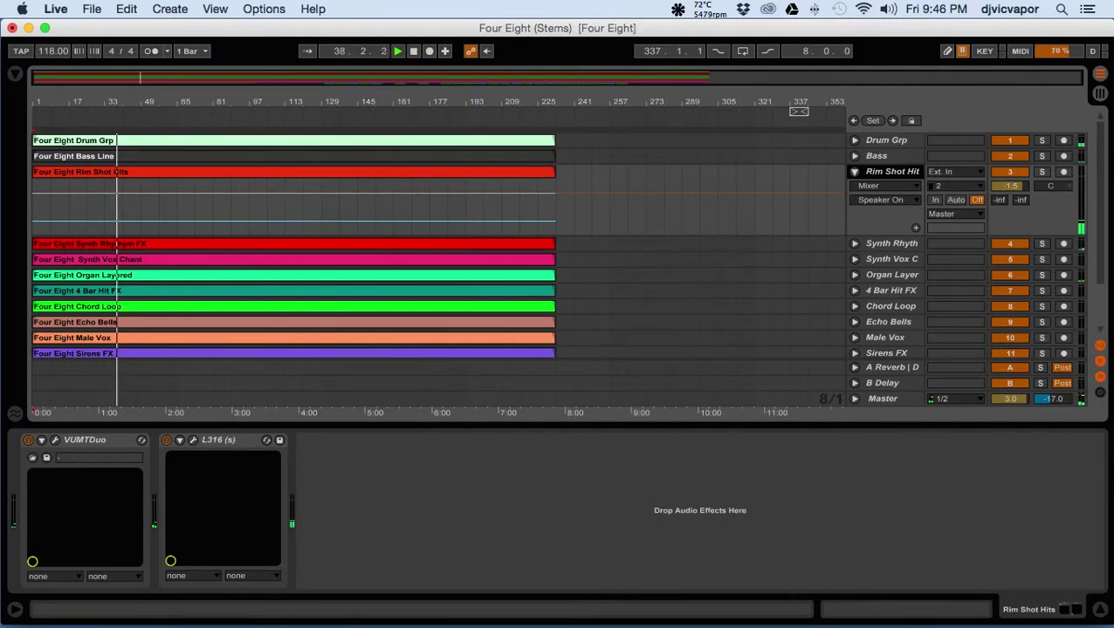
pyautogui.click(854, 172)
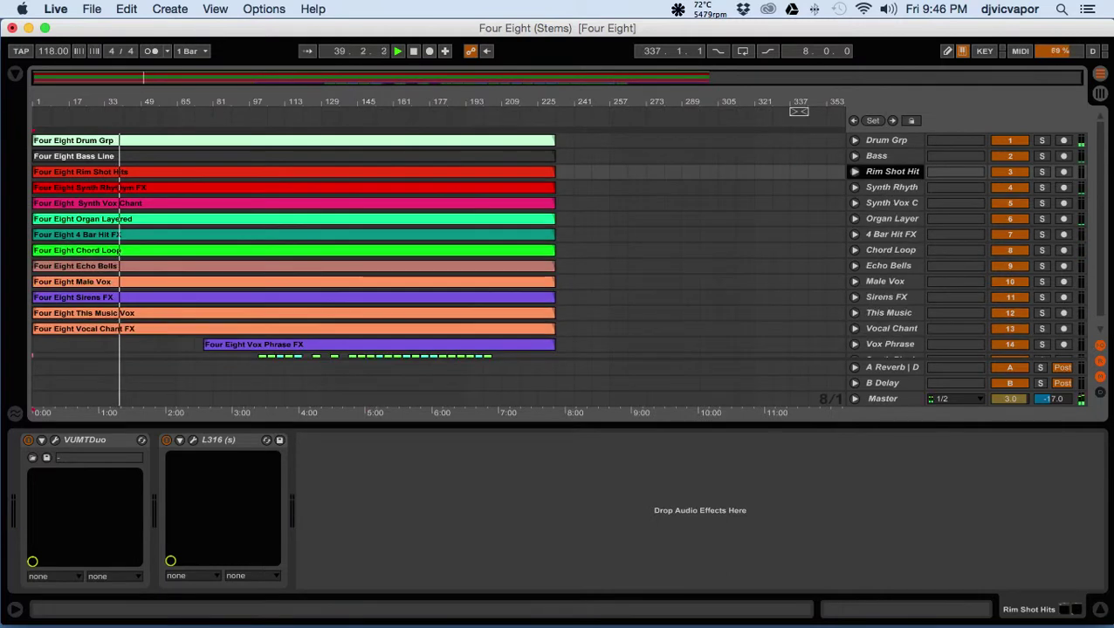
# - Examine the VUMTDuo, PS22 Spread and H-Delay settings on the unfolded Synth Rhythym FX track, and fold the track when done
pyautogui.click(891, 187)
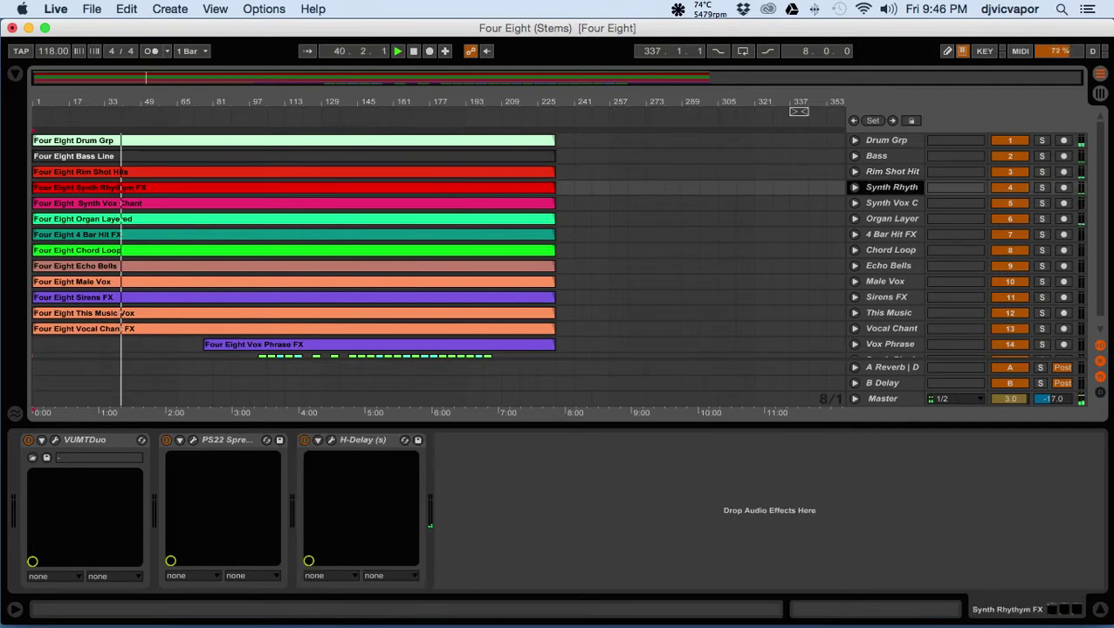
pyautogui.click(854, 188)
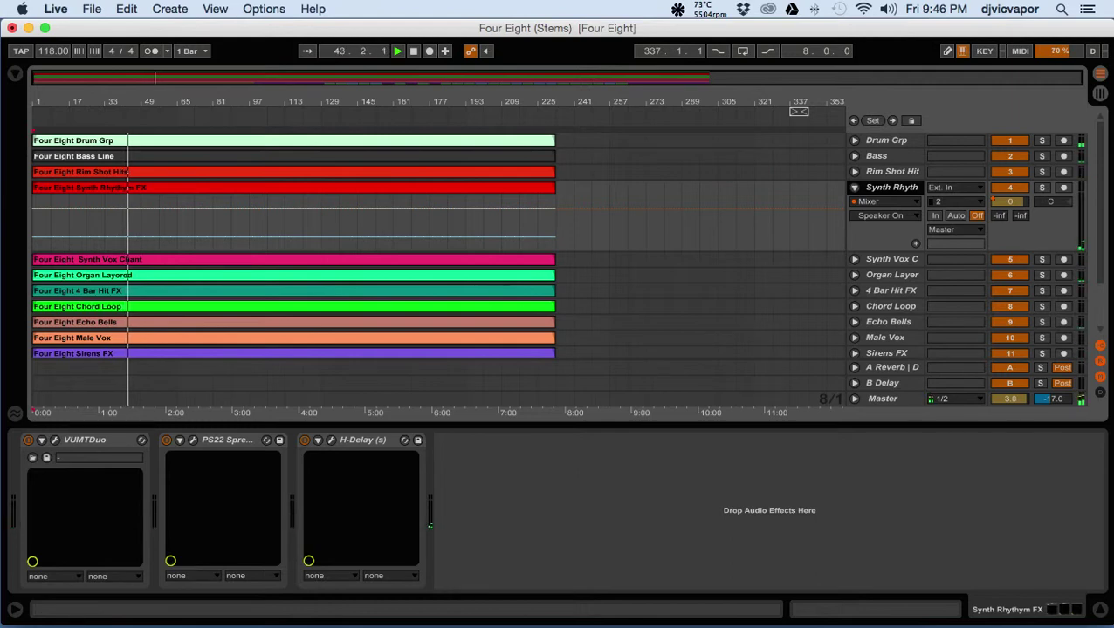
pyautogui.click(55, 441)
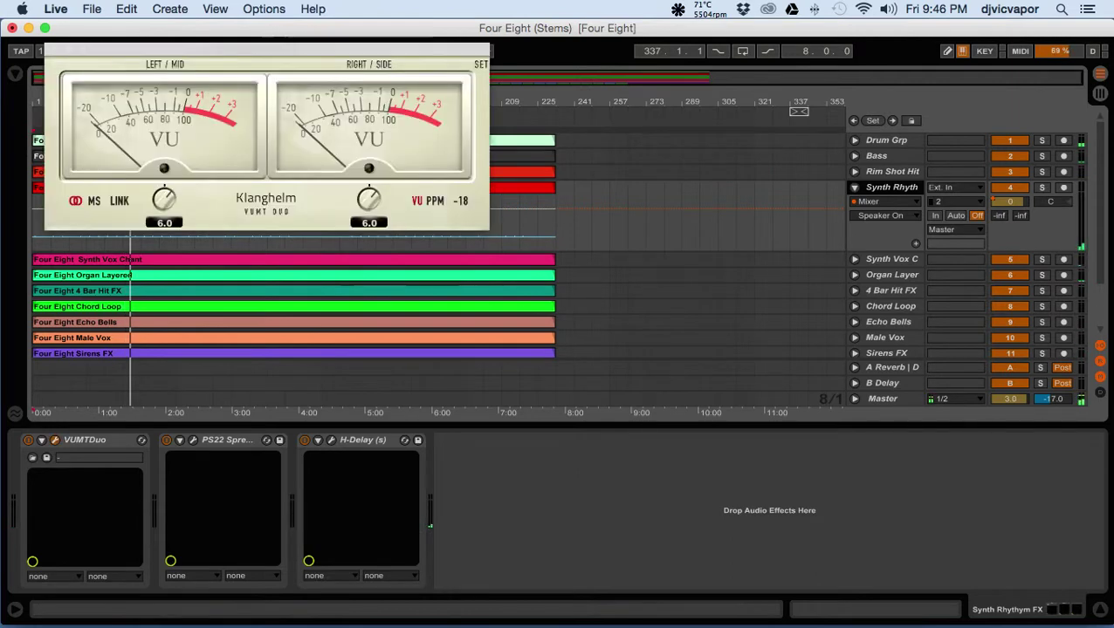
pyautogui.click(55, 441)
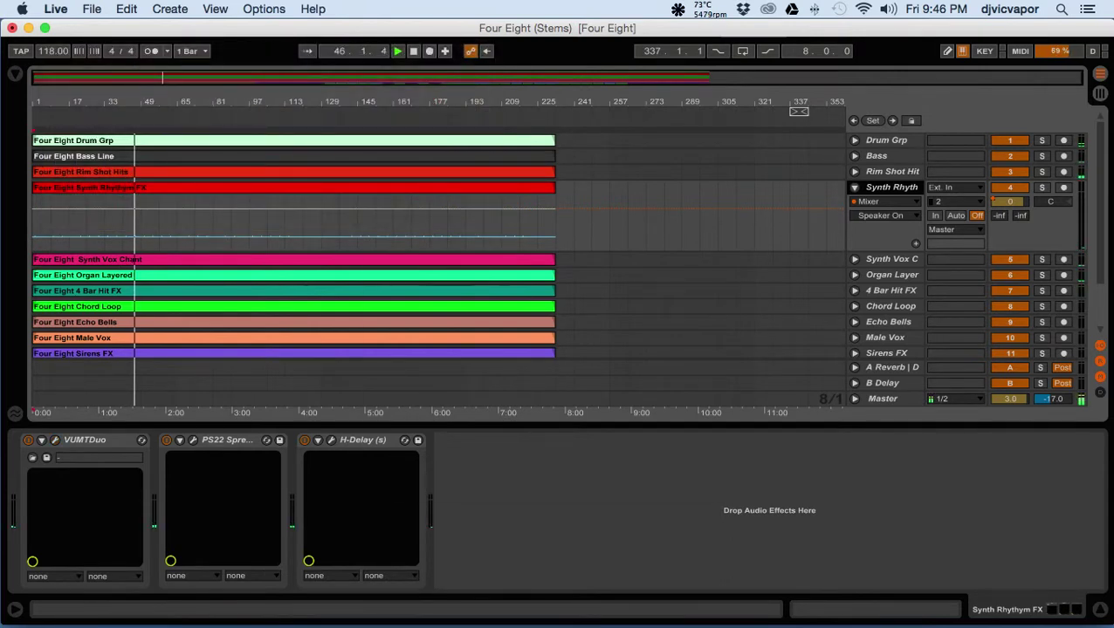
pyautogui.click(194, 441)
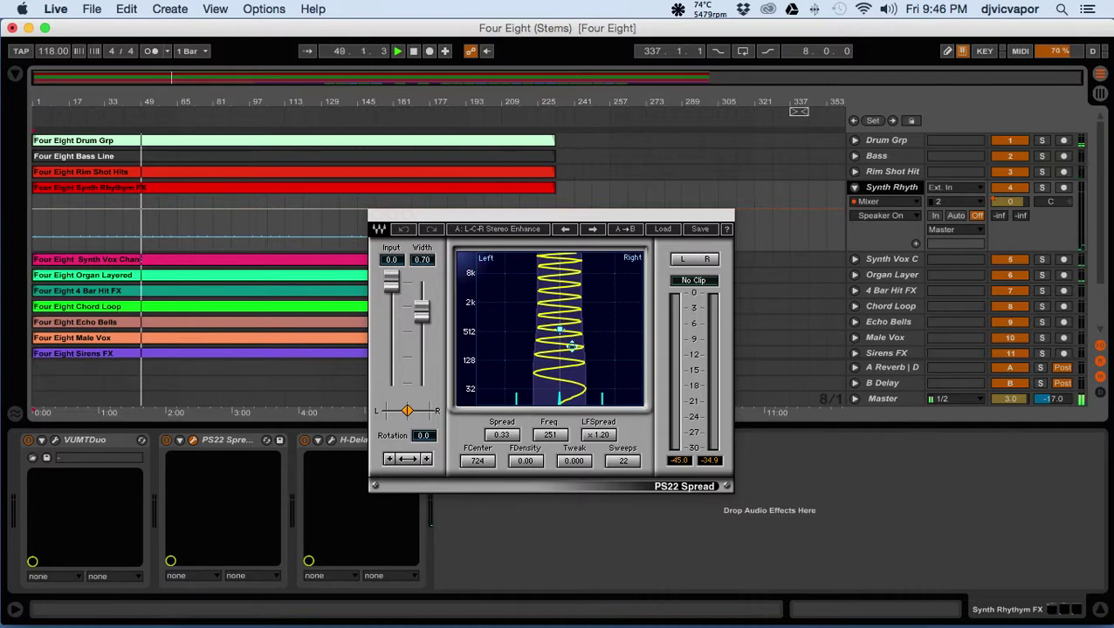
pyautogui.press('alt+super+p')
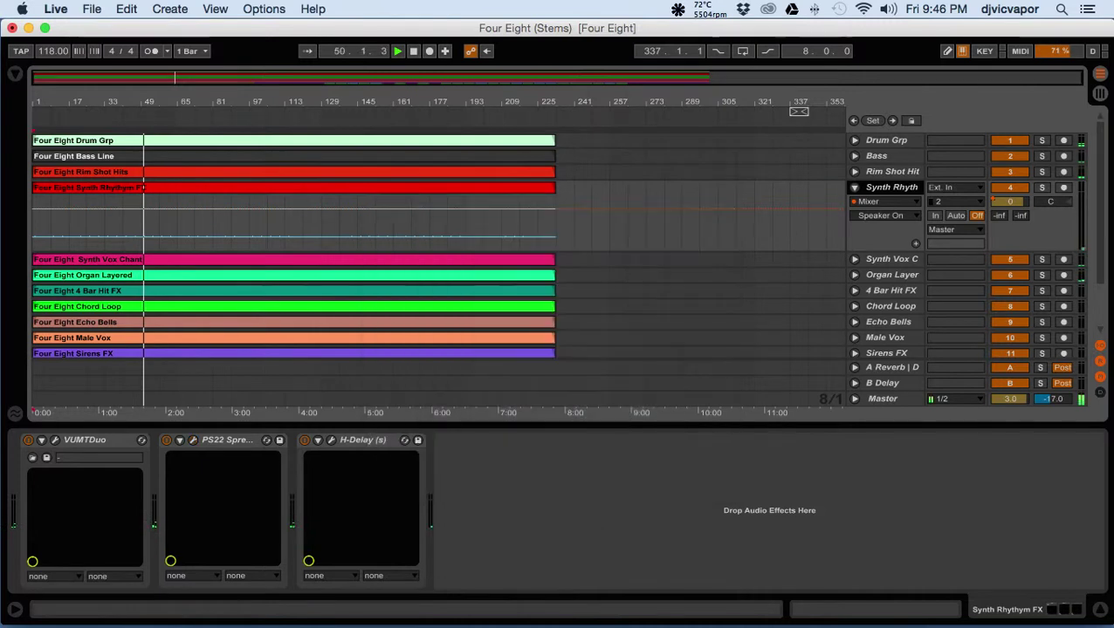
pyautogui.click(331, 441)
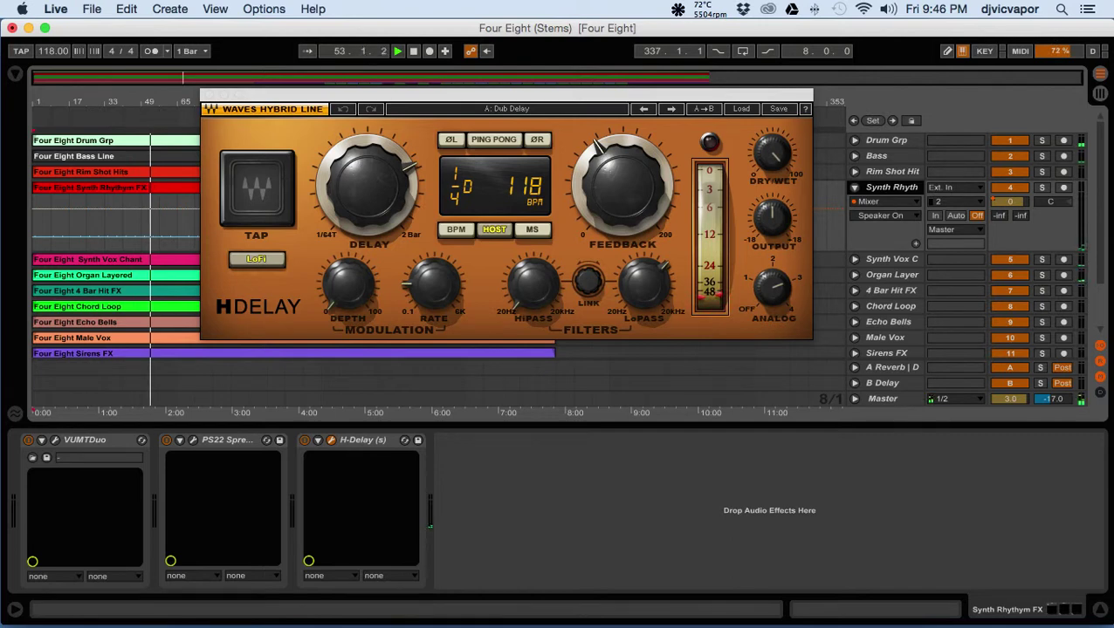
pyautogui.click(331, 441)
pyautogui.click(769, 511)
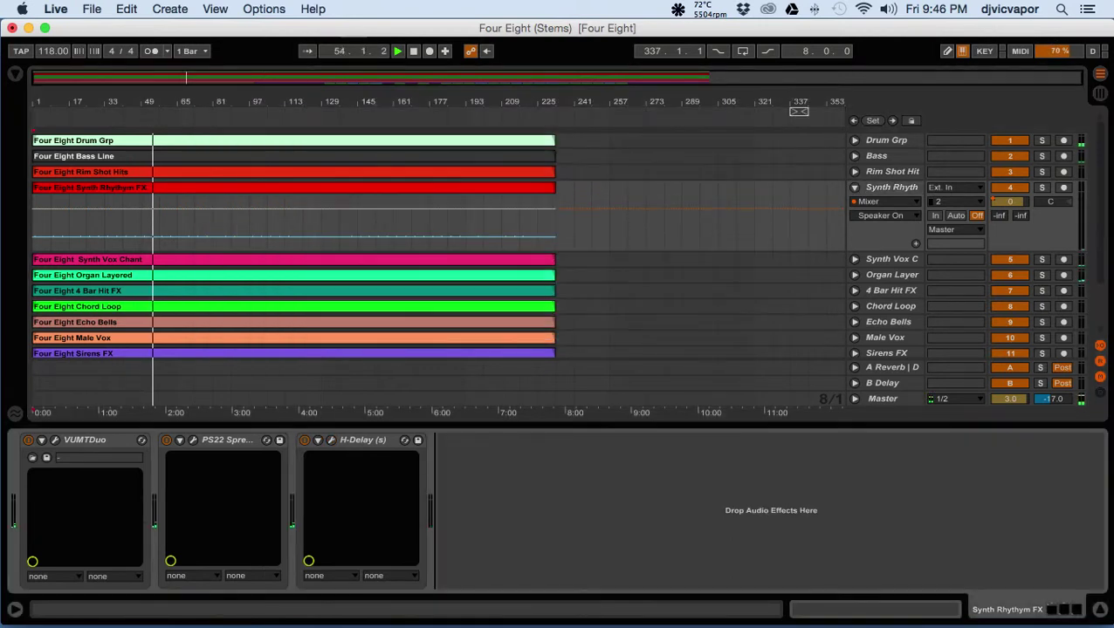
pyautogui.click(855, 187)
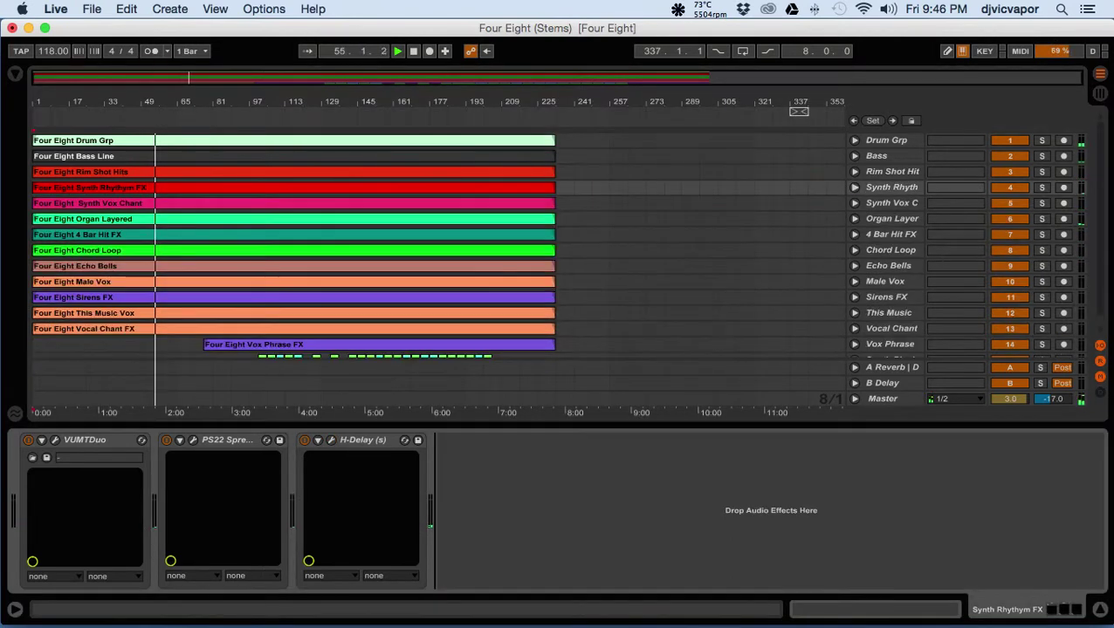
# - Unfold the Synth Vox Chant track, inspect its VUMTDuo, PS22 Spread and LFOTool settings, closing each window, and fold the track
pyautogui.click(891, 203)
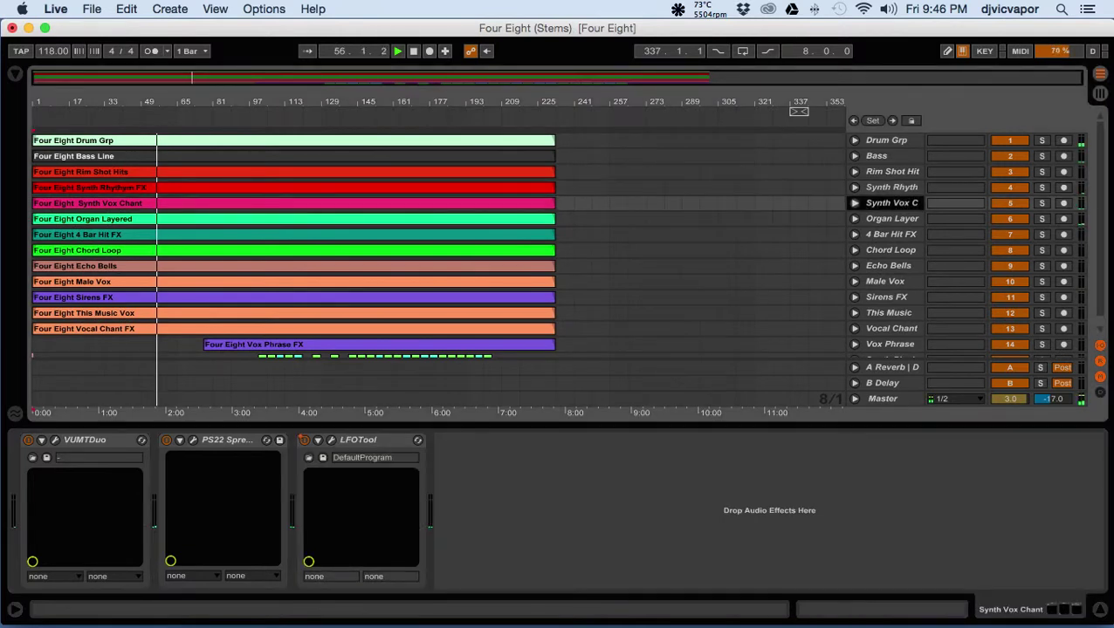
pyautogui.click(854, 202)
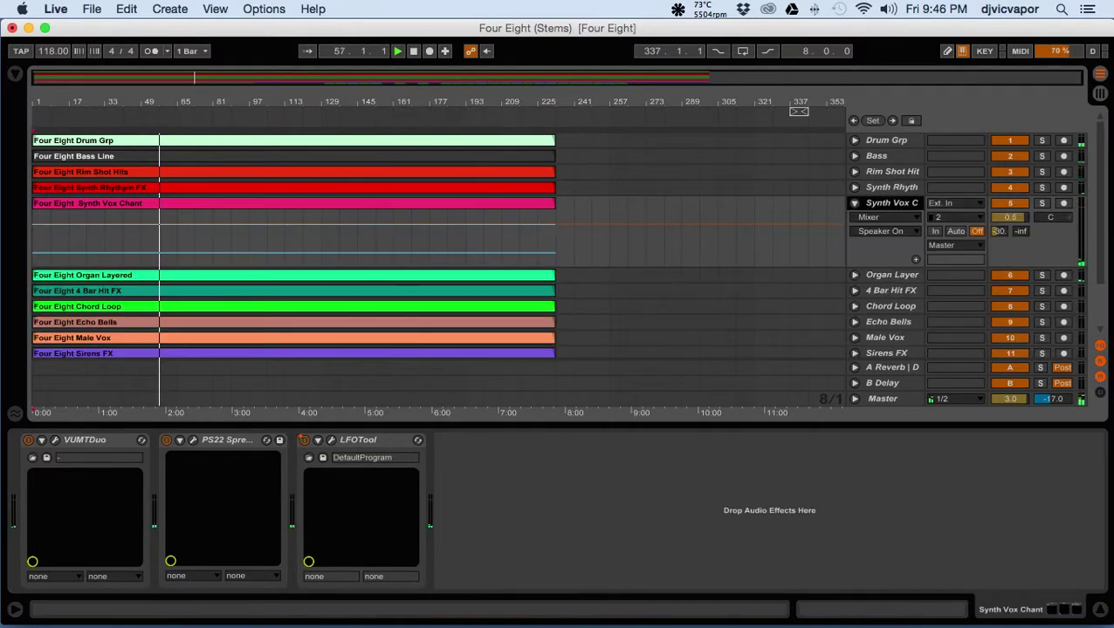
pyautogui.click(55, 440)
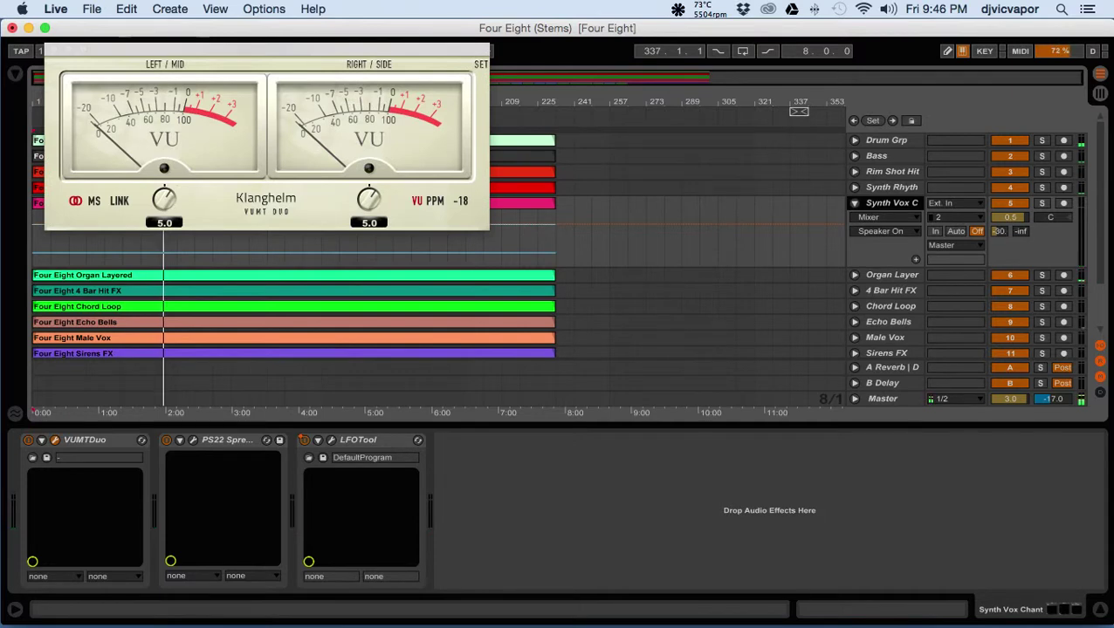
pyautogui.click(55, 441)
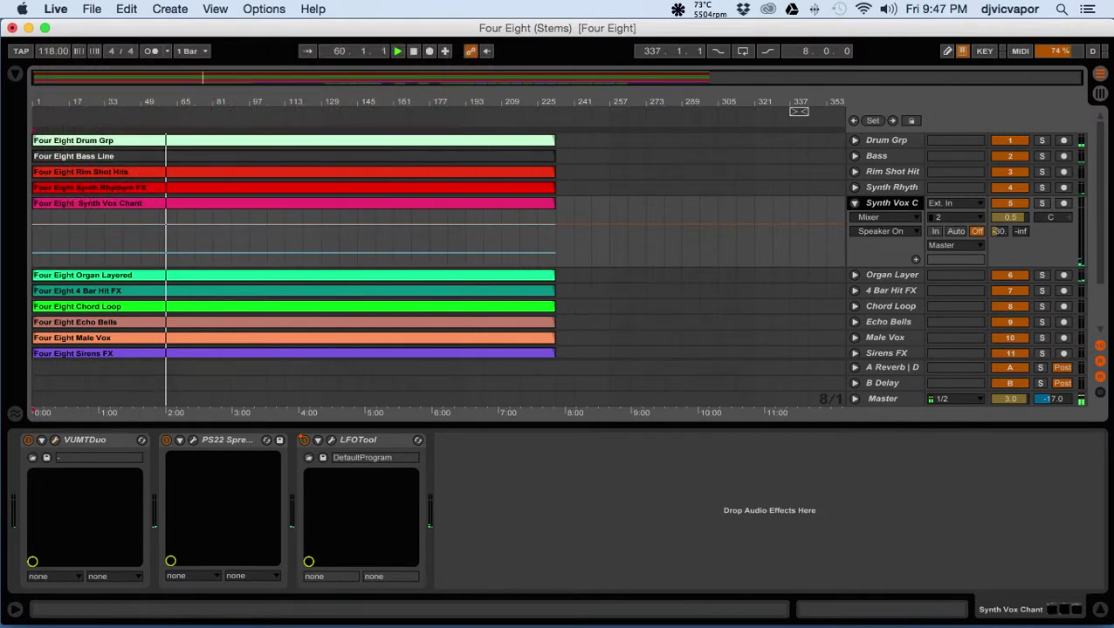
pyautogui.click(193, 440)
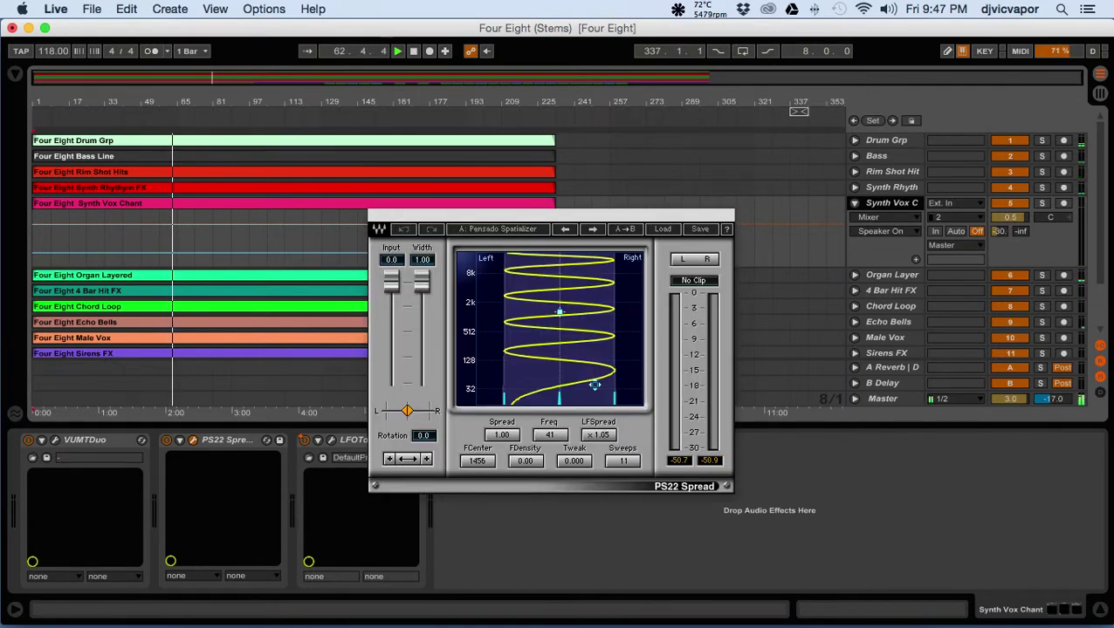
pyautogui.press('super+alt+p')
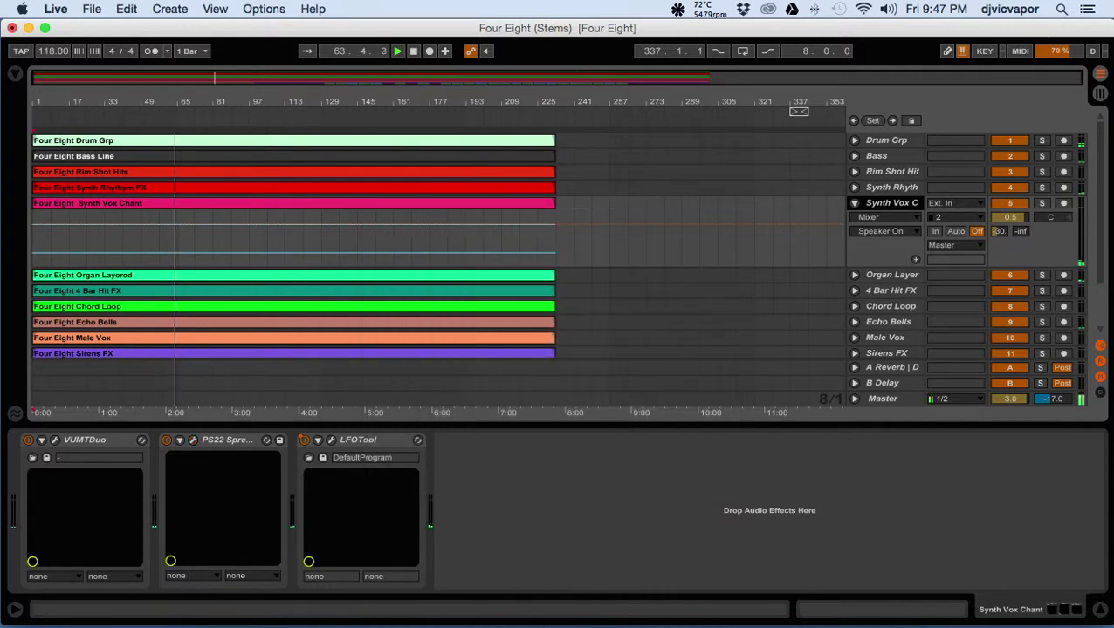
pyautogui.click(331, 441)
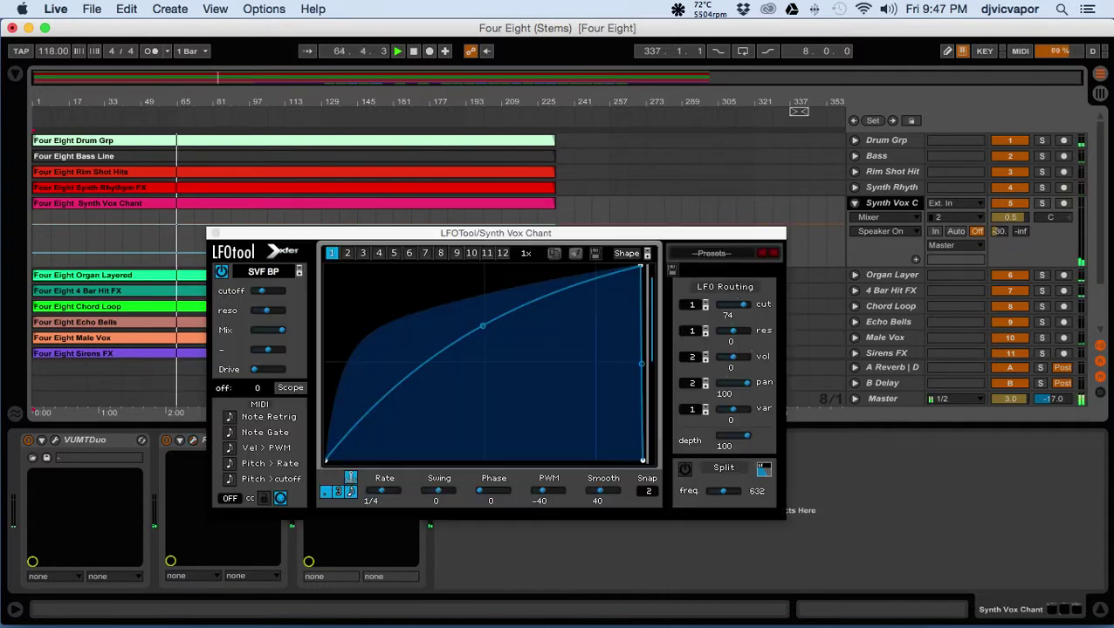
pyautogui.moveTo(263, 272)
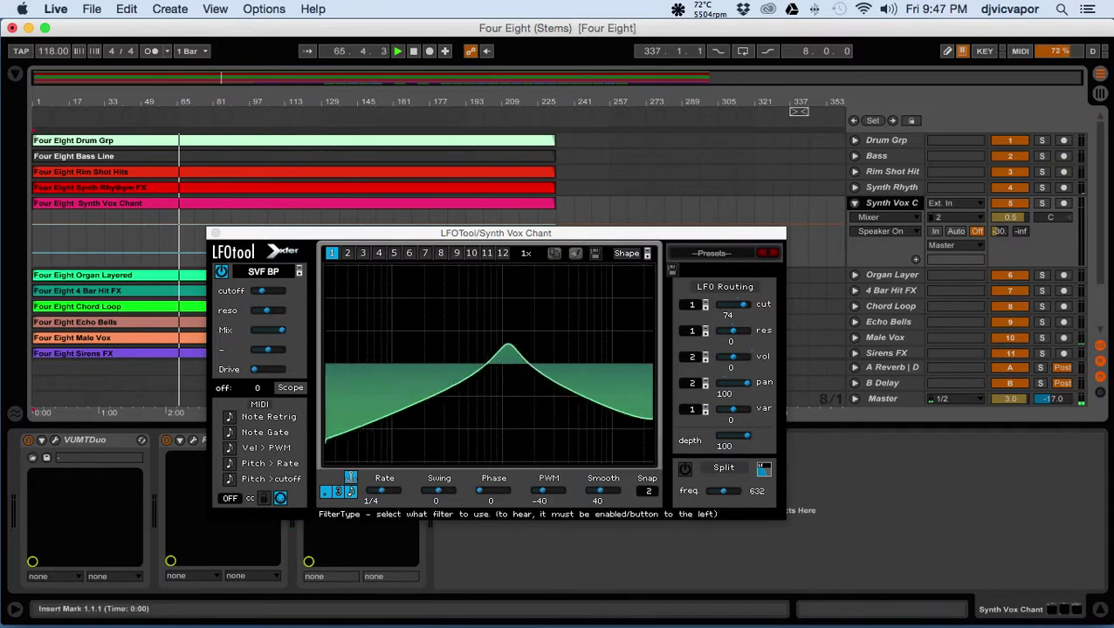
pyautogui.press('super+alt+p')
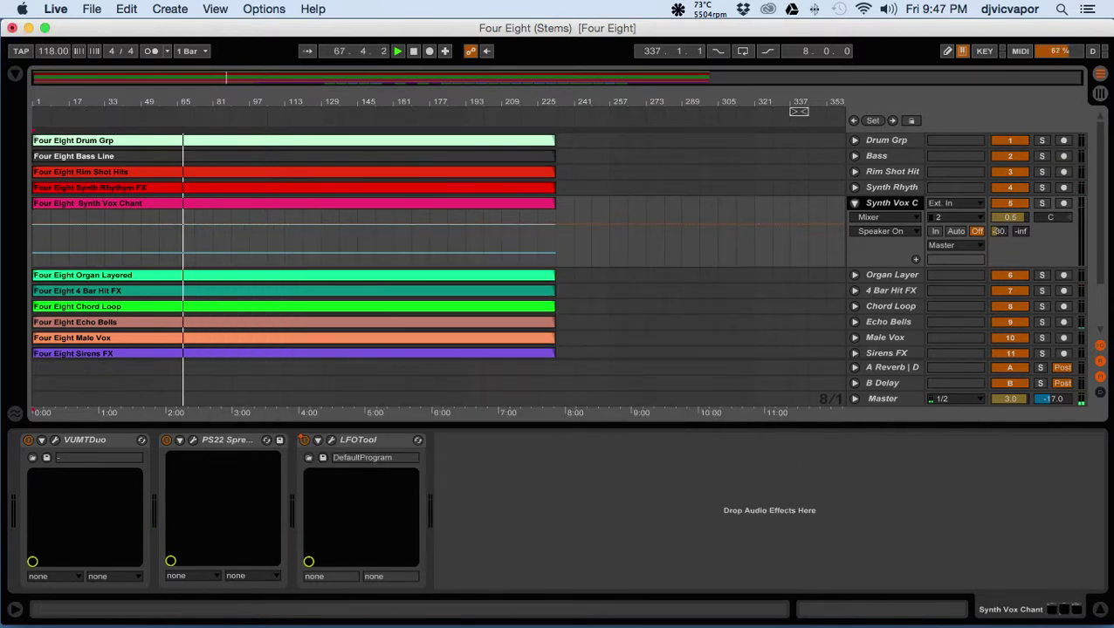
pyautogui.click(854, 203)
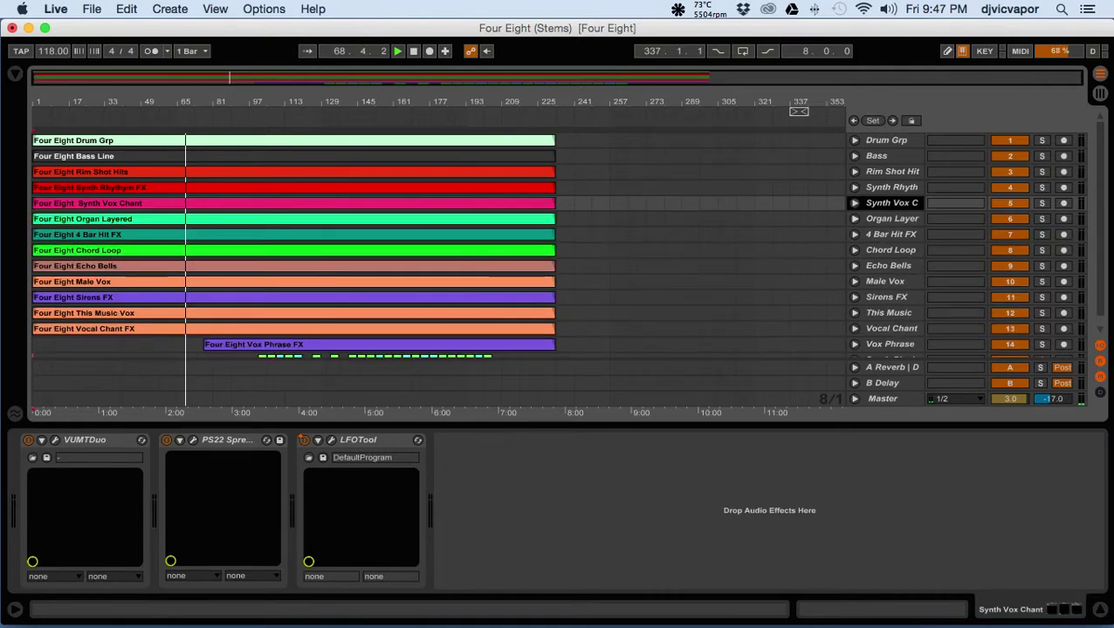
# - Review the VUMTDuo, MetaFilter and SSLChannel plug-in settings on the unfolded Organ Layered track, and fold it when done
pyautogui.click(891, 219)
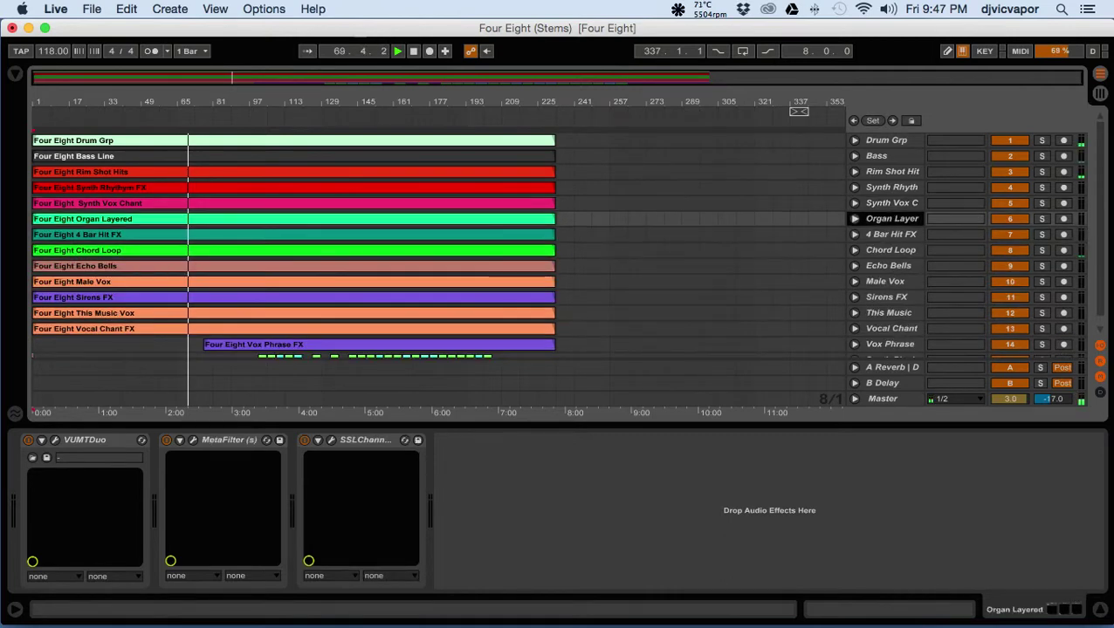
pyautogui.click(854, 219)
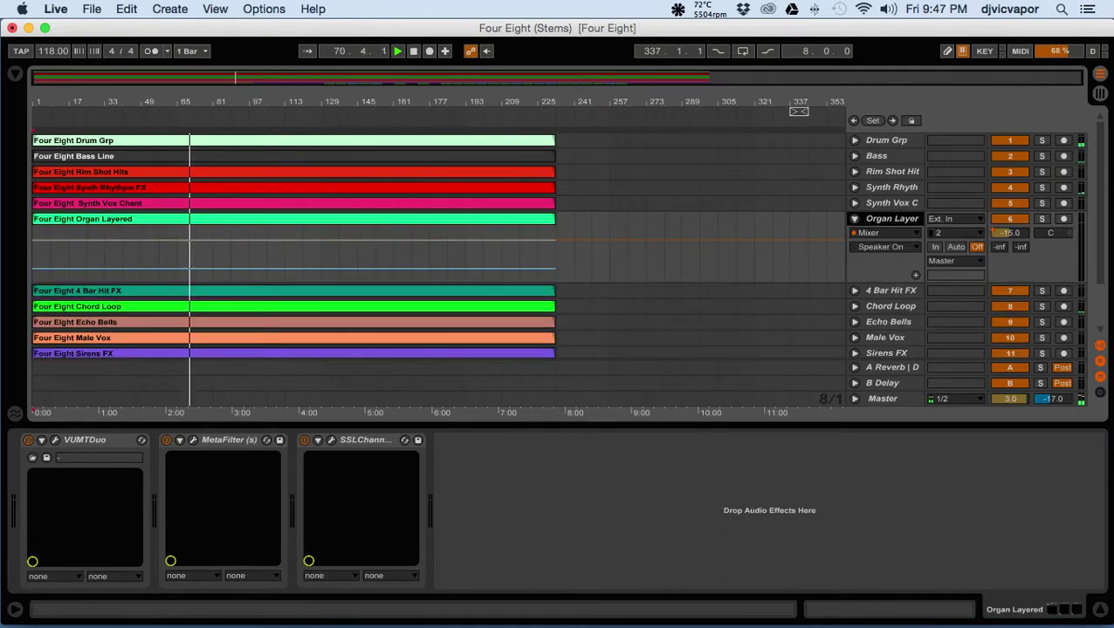
pyautogui.click(55, 441)
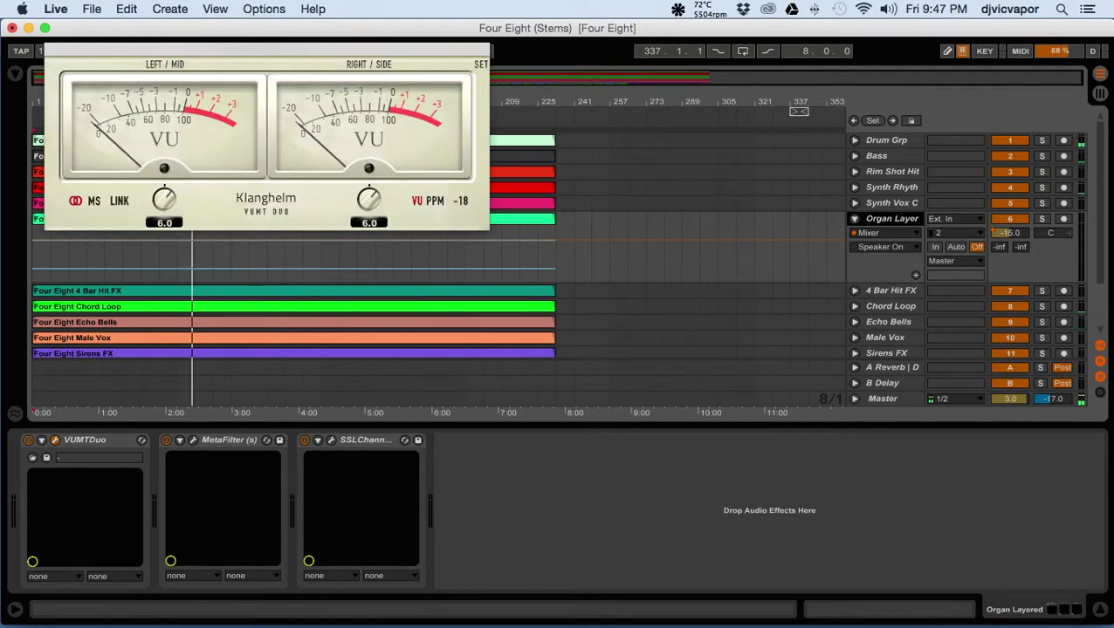
pyautogui.click(55, 441)
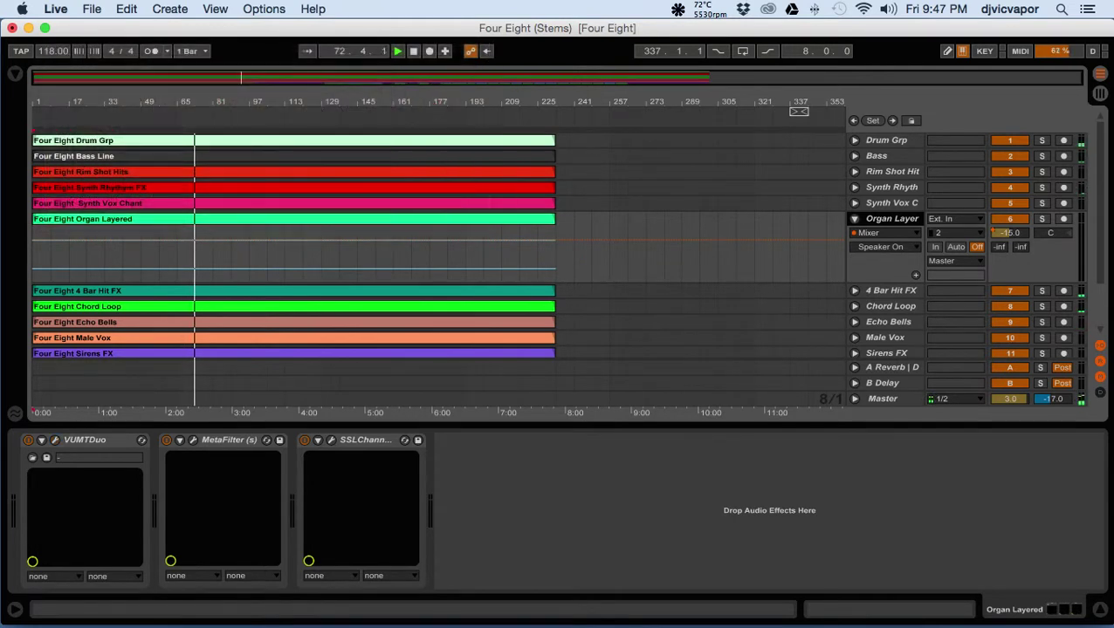
pyautogui.click(193, 441)
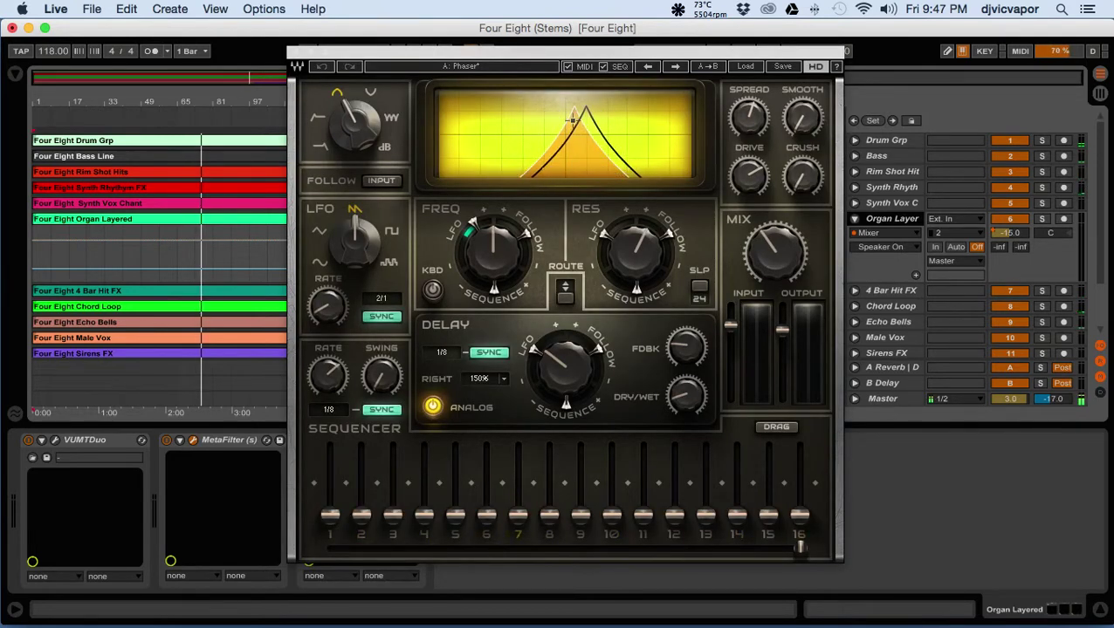
pyautogui.click(193, 441)
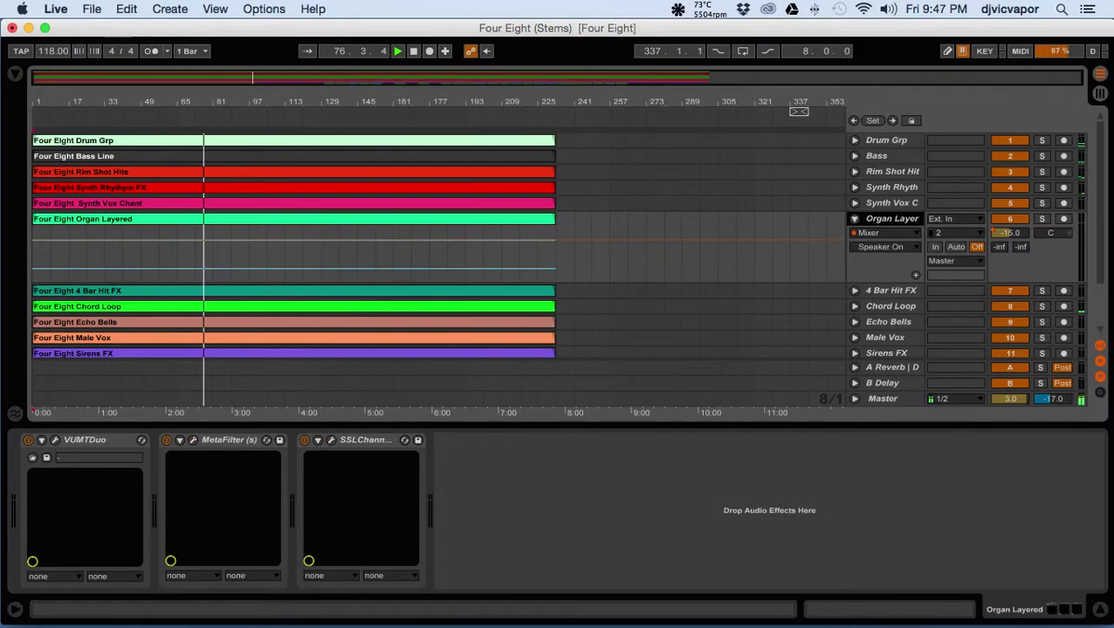
pyautogui.click(331, 441)
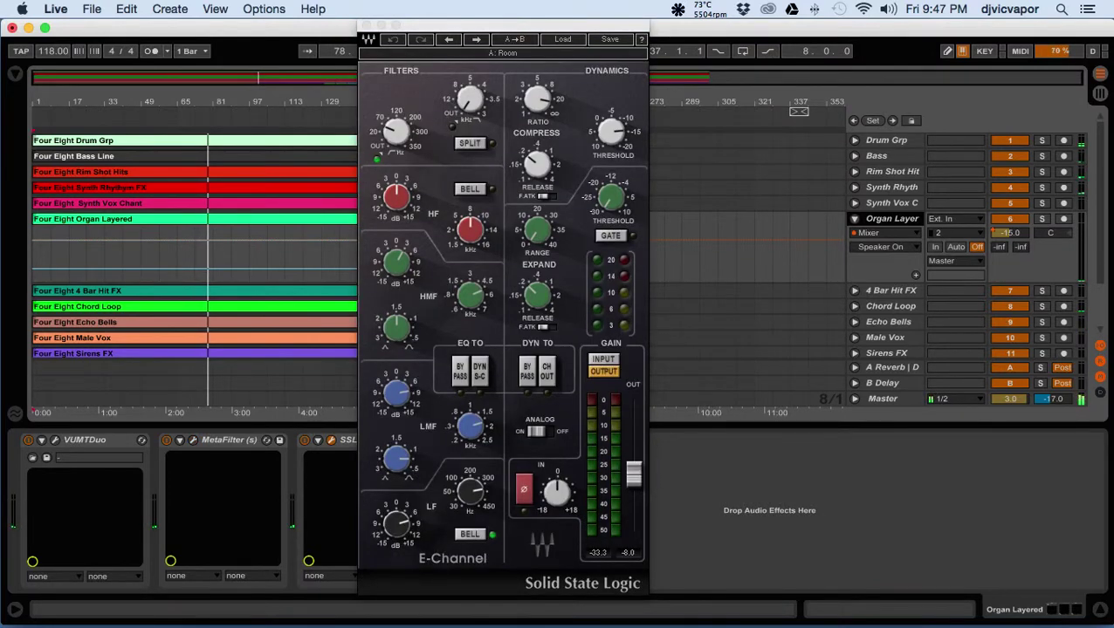
pyautogui.click(331, 441)
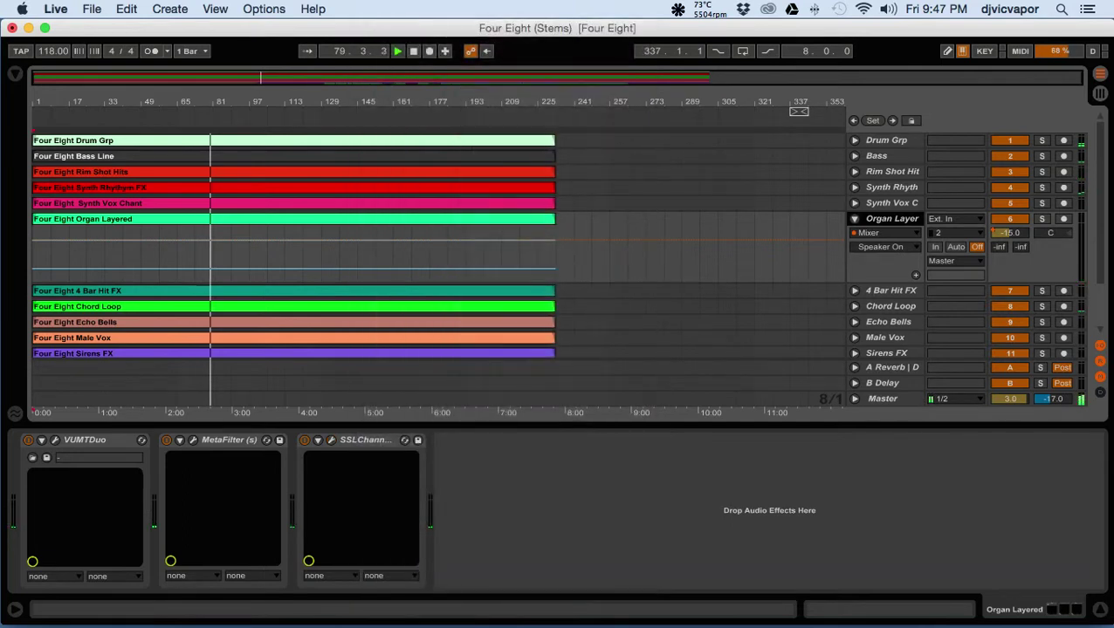
pyautogui.click(854, 219)
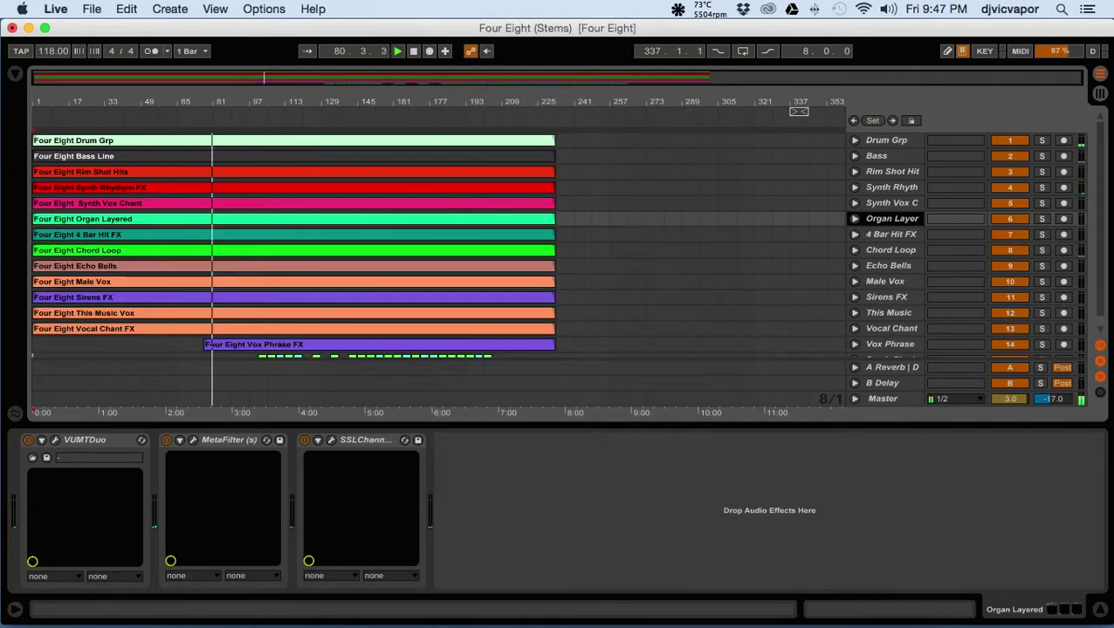
# - Examine the VUMTDuo and OneKnob Phatter plug-ins on the unfolded 4 Bar Hit FX track, closing both windows and folding the track
pyautogui.click(890, 233)
pyautogui.click(855, 235)
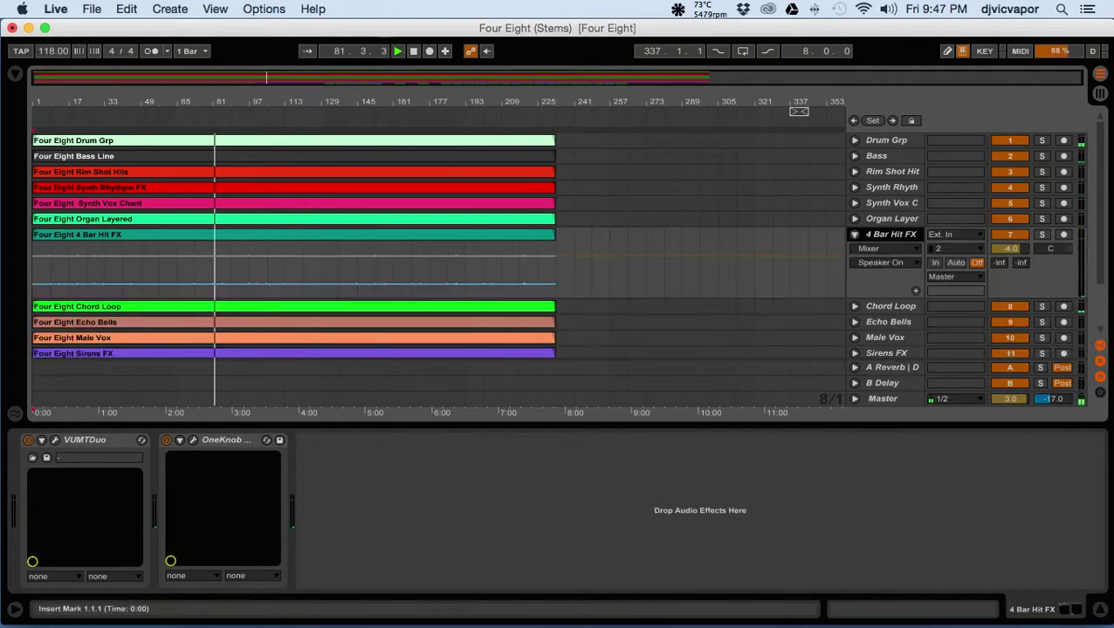
pyautogui.click(55, 441)
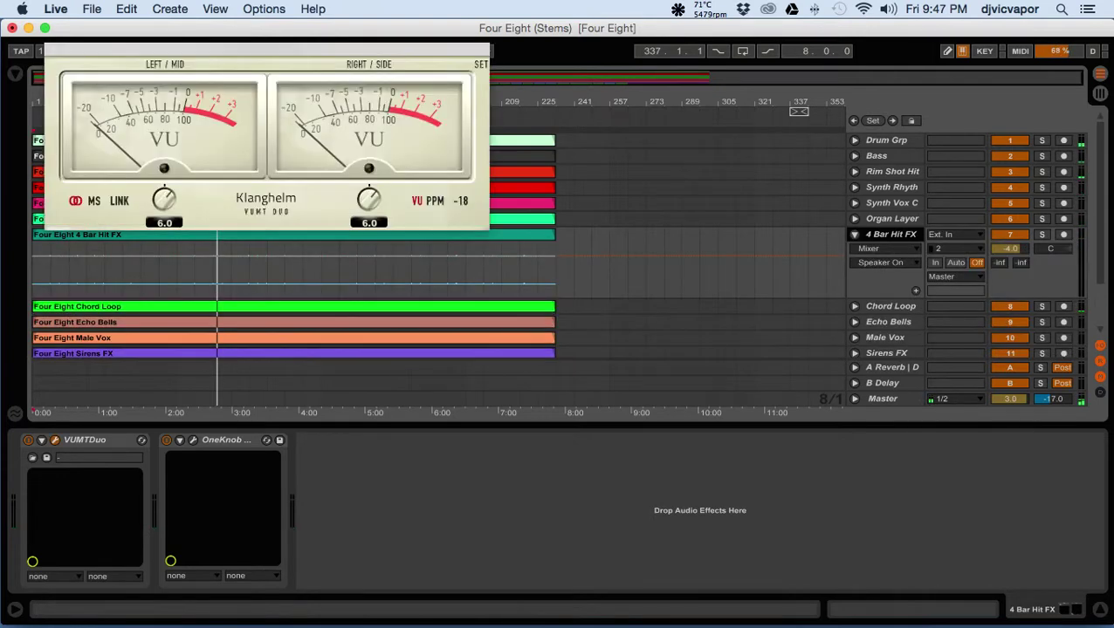
pyautogui.click(55, 441)
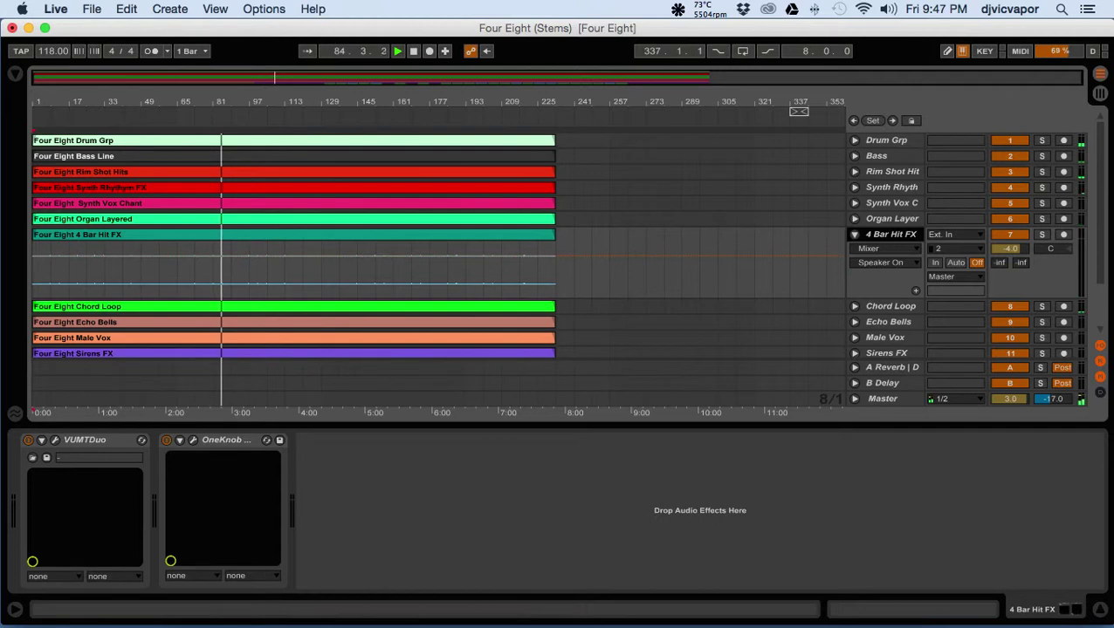
pyautogui.click(193, 440)
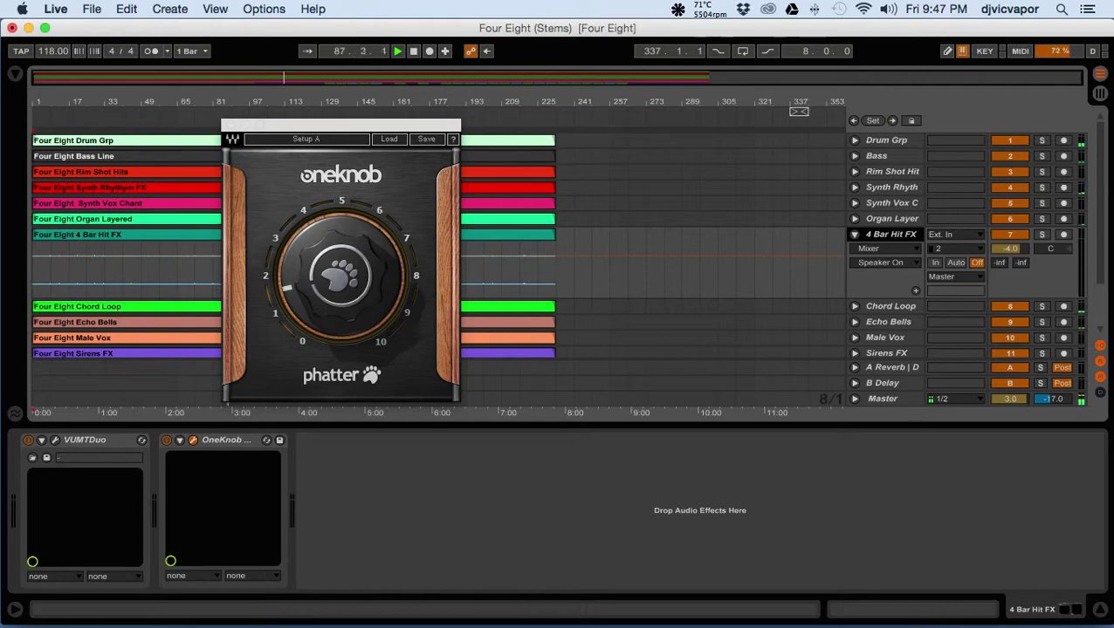
pyautogui.click(229, 125)
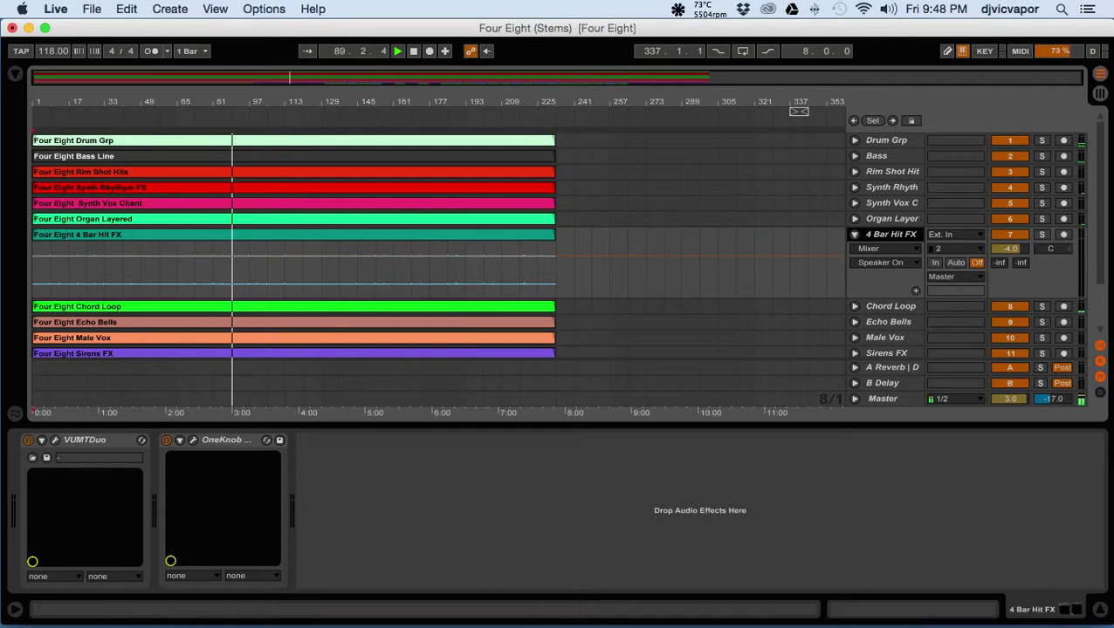
pyautogui.click(854, 235)
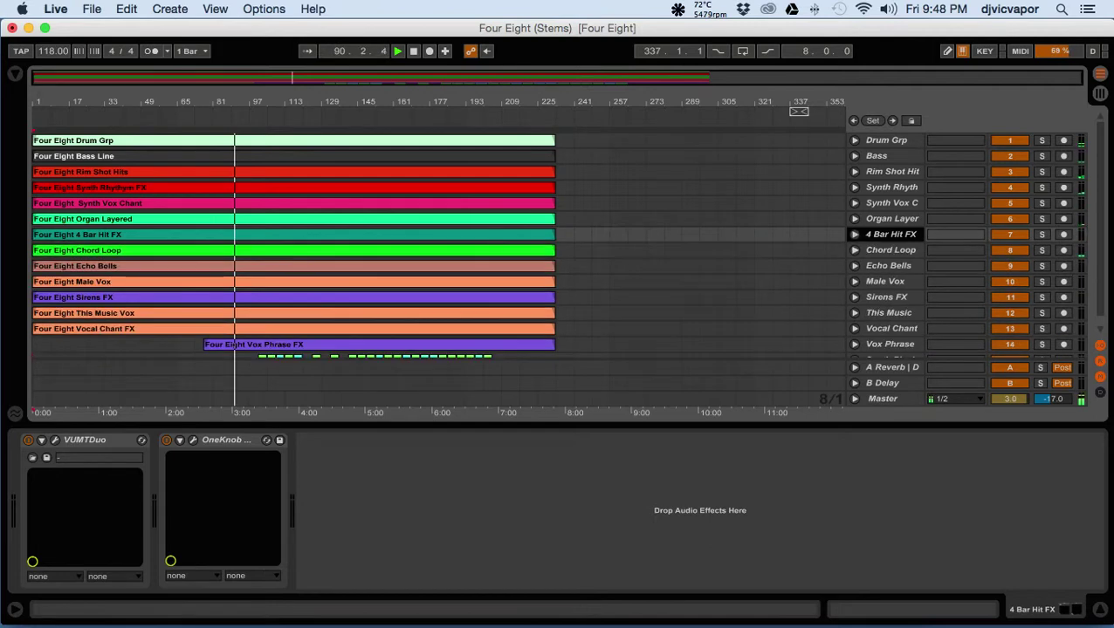
# - Inspect the Chord Loop track's VUMTDuo, sidechained Compressor and TrueVerb settings with the track unfolded, and fold it again
pyautogui.click(891, 250)
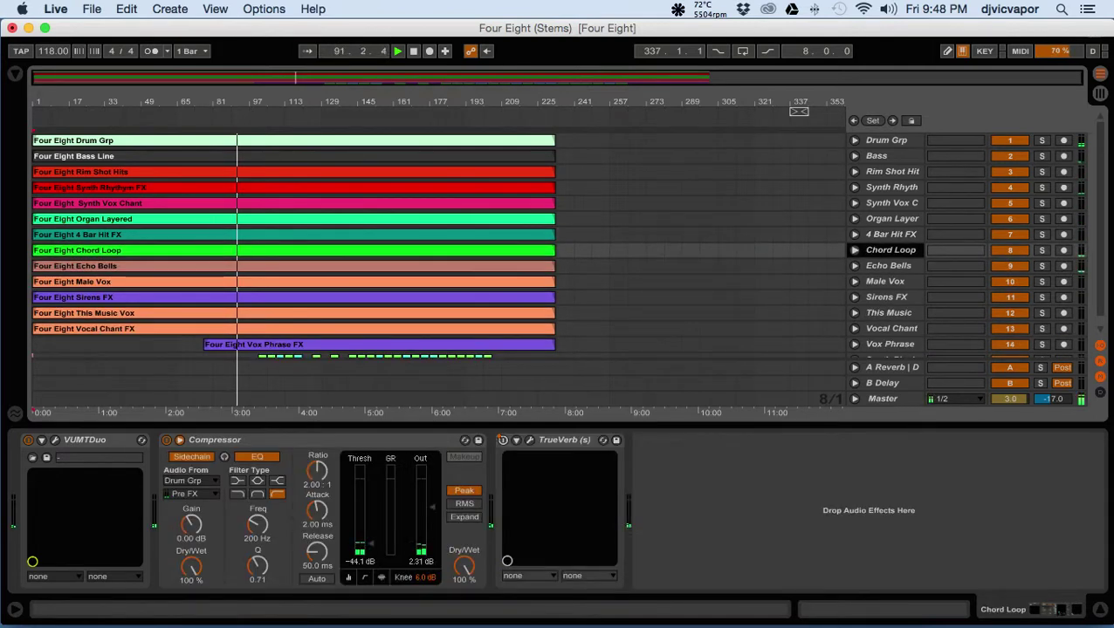
pyautogui.click(855, 250)
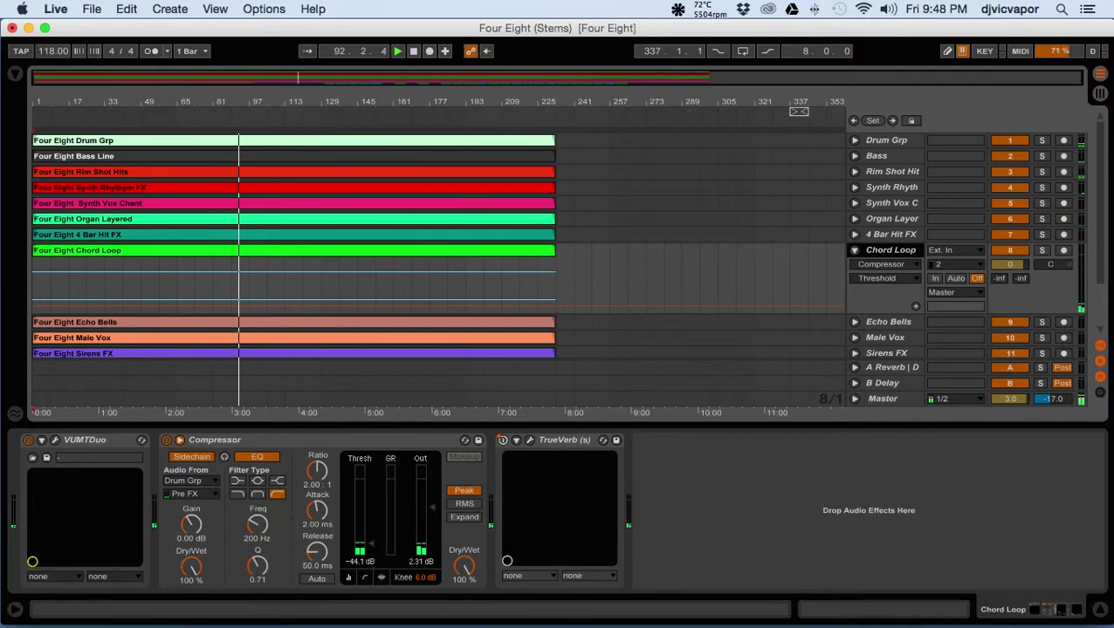
pyautogui.click(55, 441)
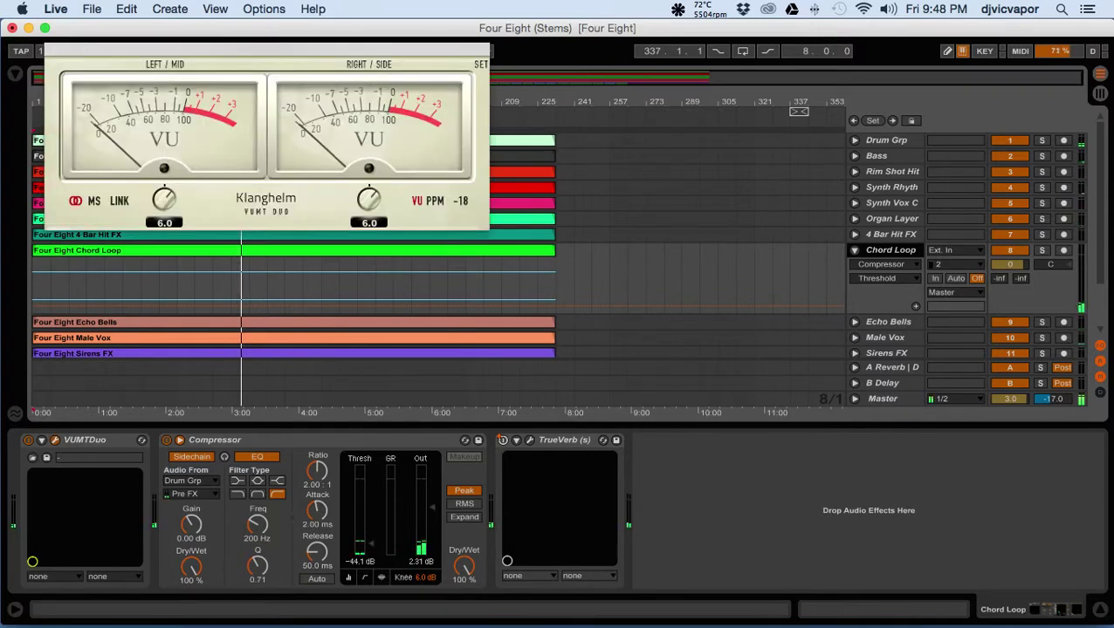
pyautogui.press('alt+super+p')
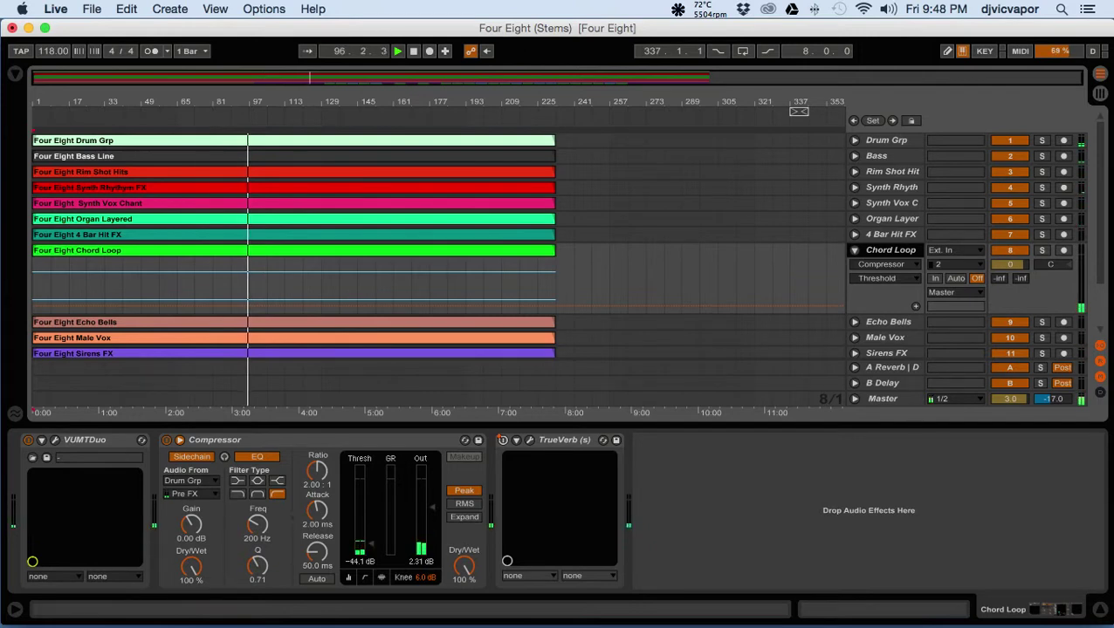
pyautogui.click(530, 439)
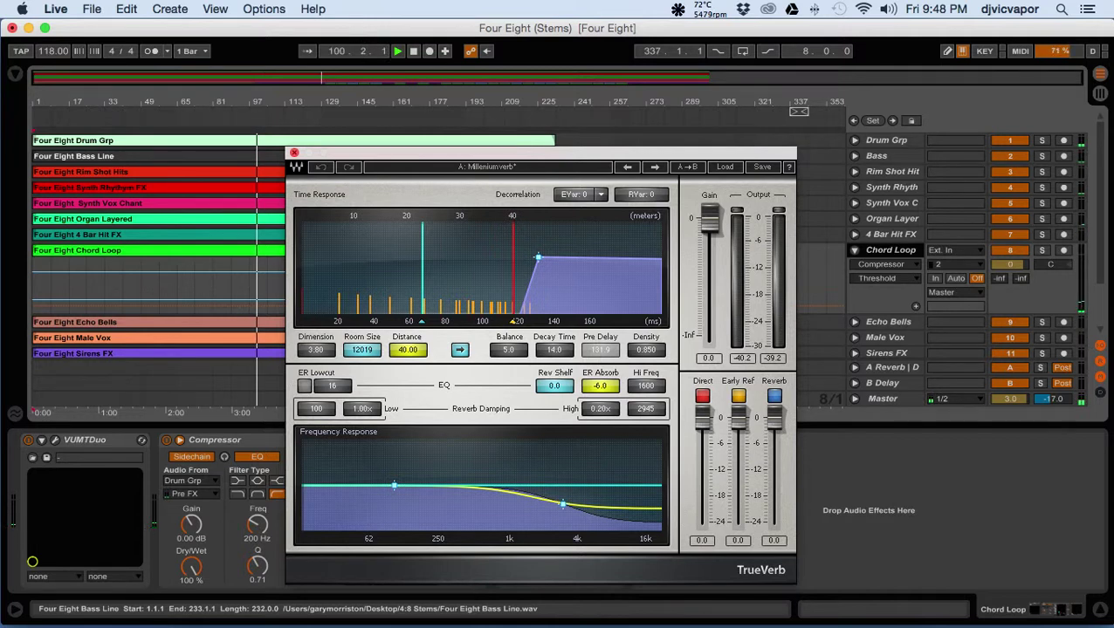
pyautogui.click(295, 153)
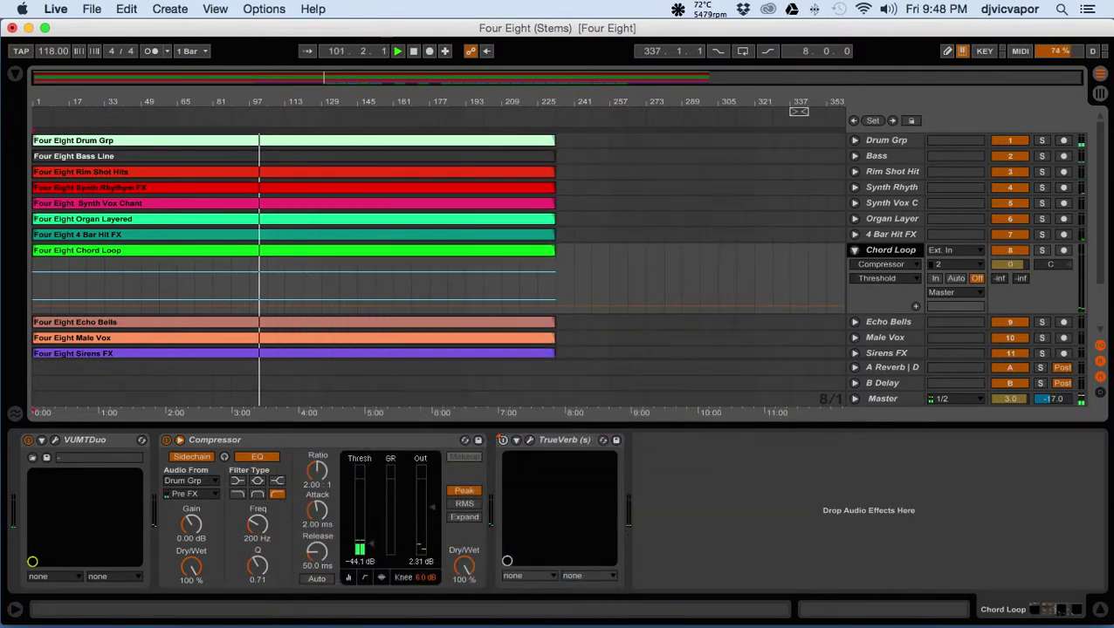
pyautogui.click(854, 251)
# - Inspect the VUMTDuo and OneKnob Brighter settings on the unfolded Echo Bells track, closing each window and folding the track
pyautogui.click(889, 267)
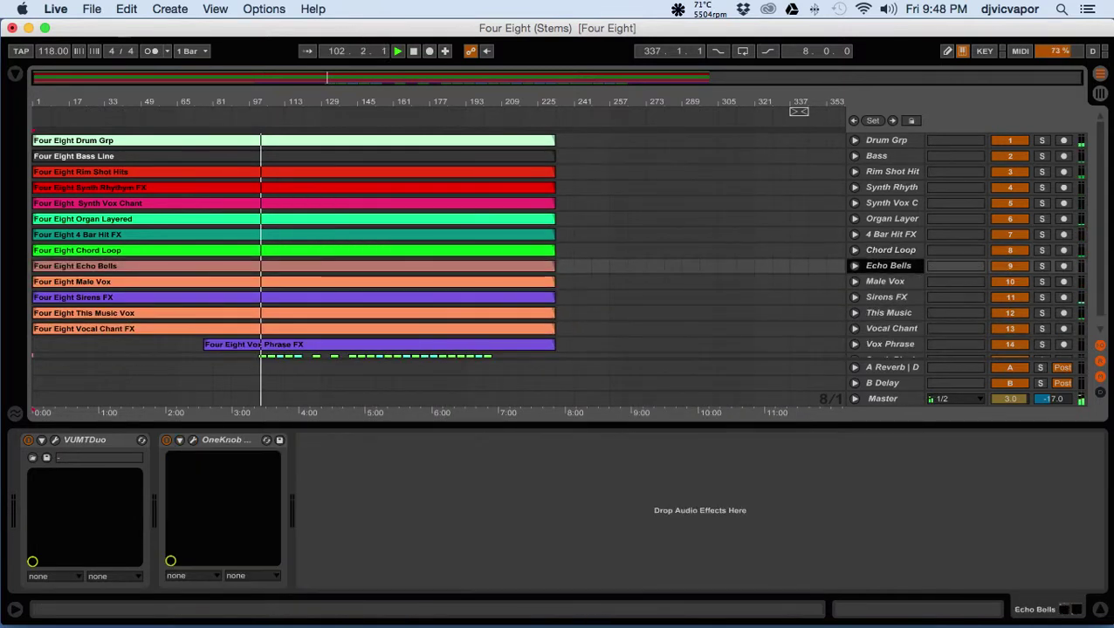
pyautogui.click(854, 267)
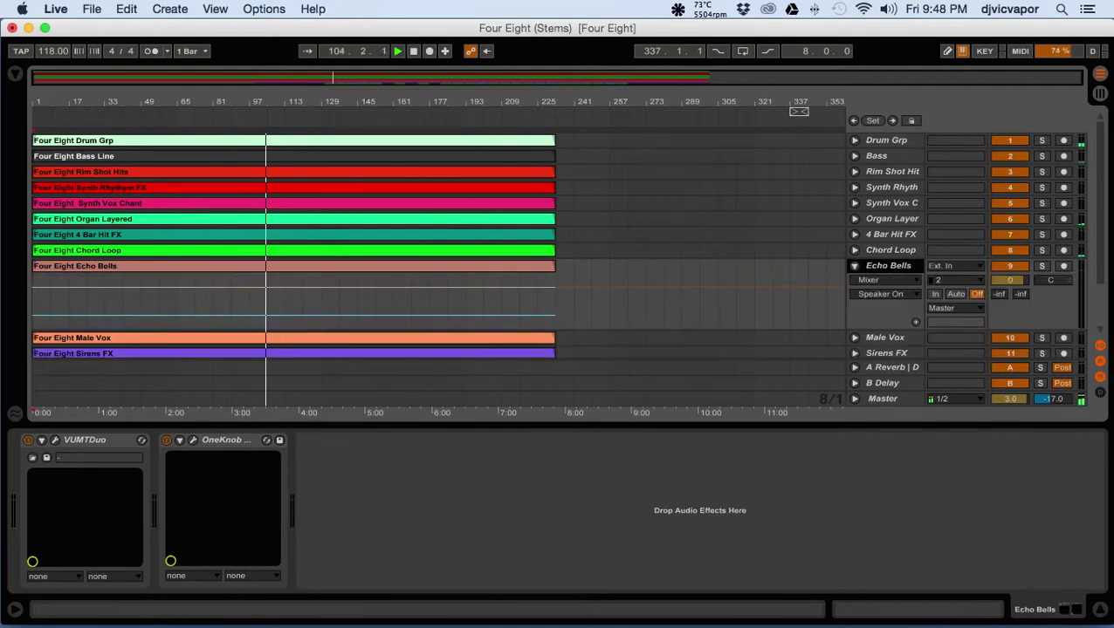
pyautogui.click(55, 441)
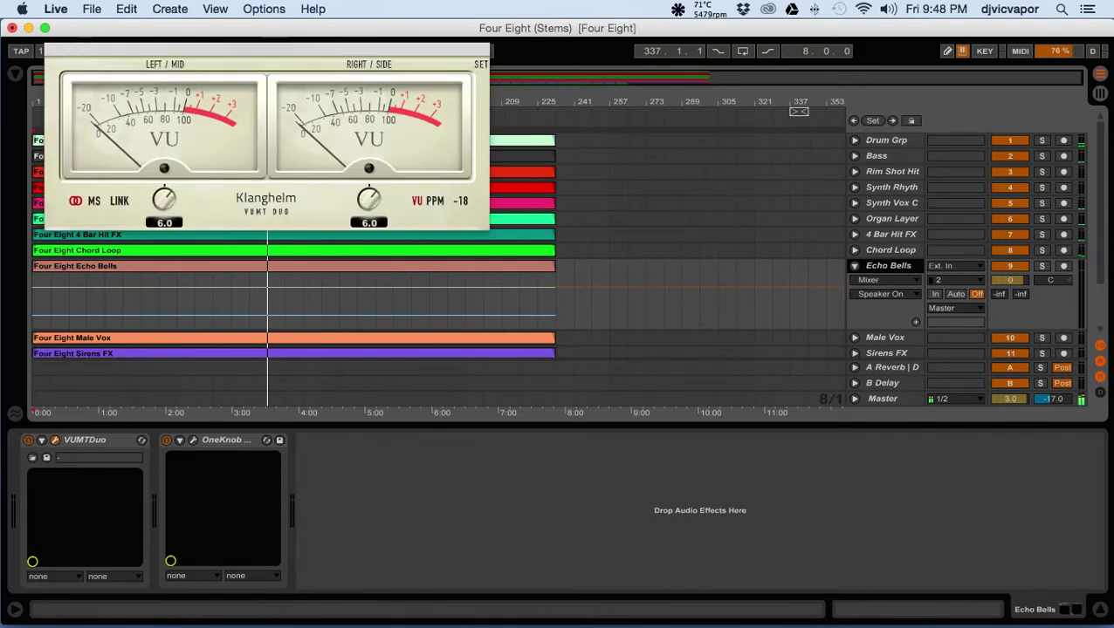
pyautogui.click(48, 49)
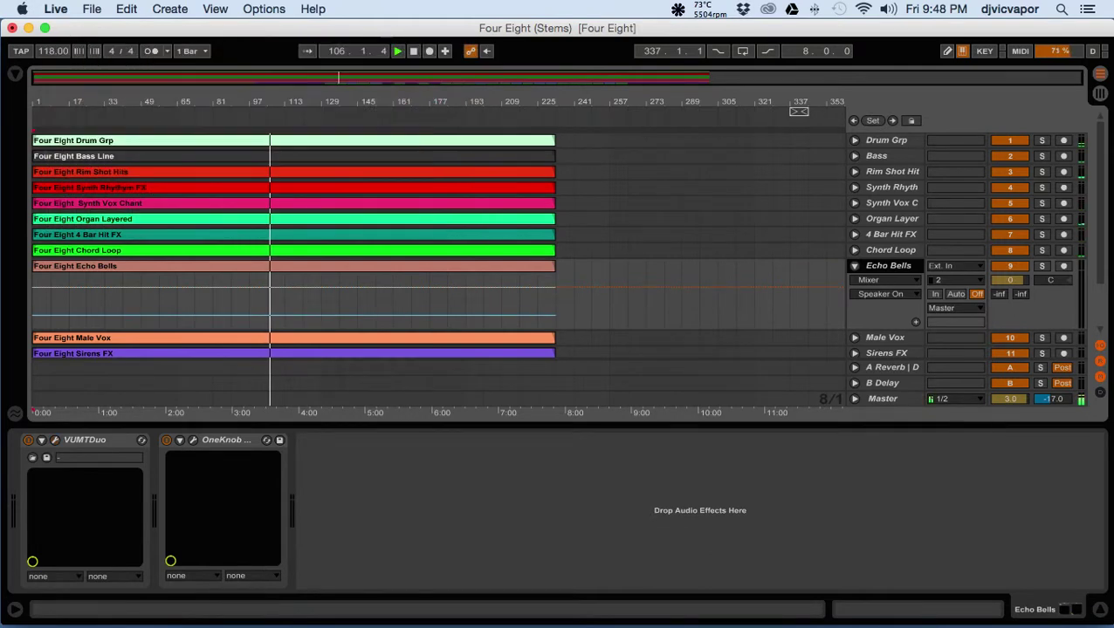
pyautogui.click(193, 440)
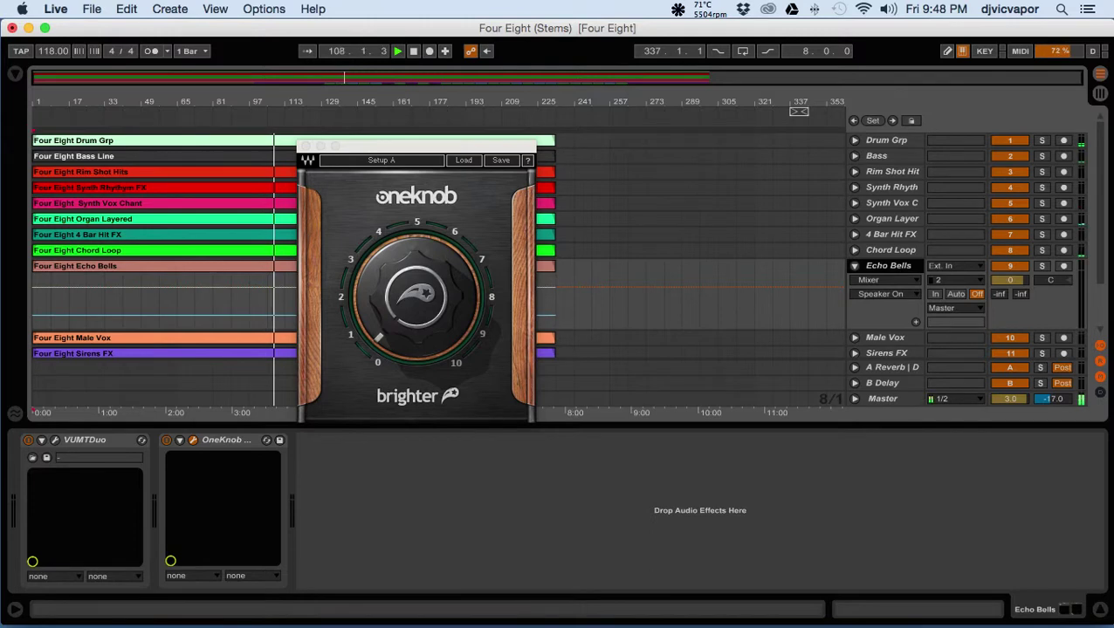
pyautogui.press('alt+super+p')
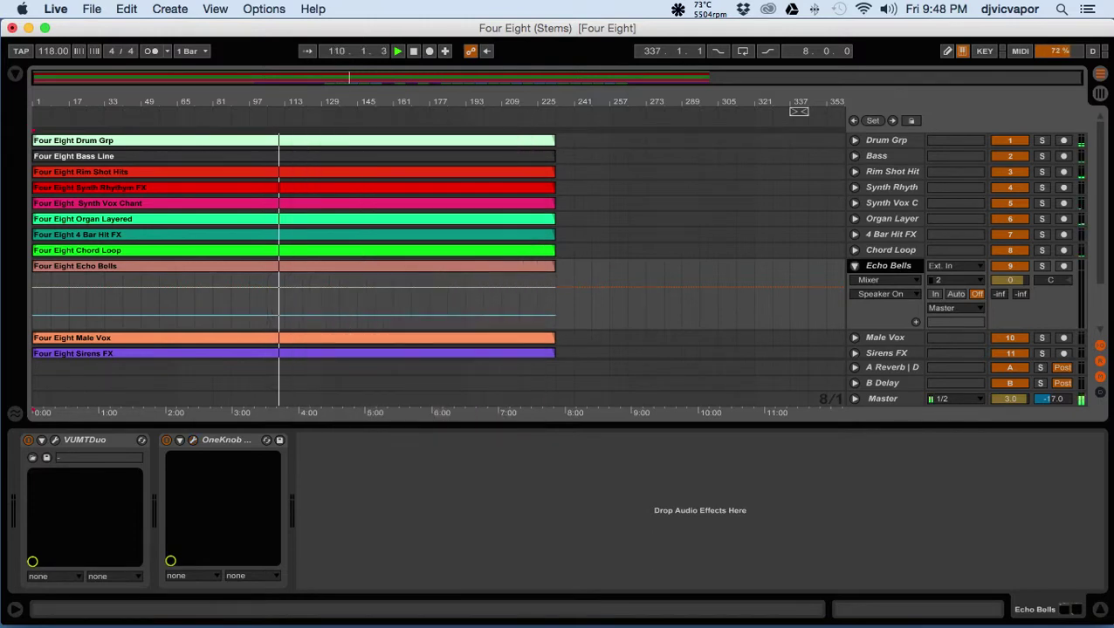
pyautogui.click(854, 267)
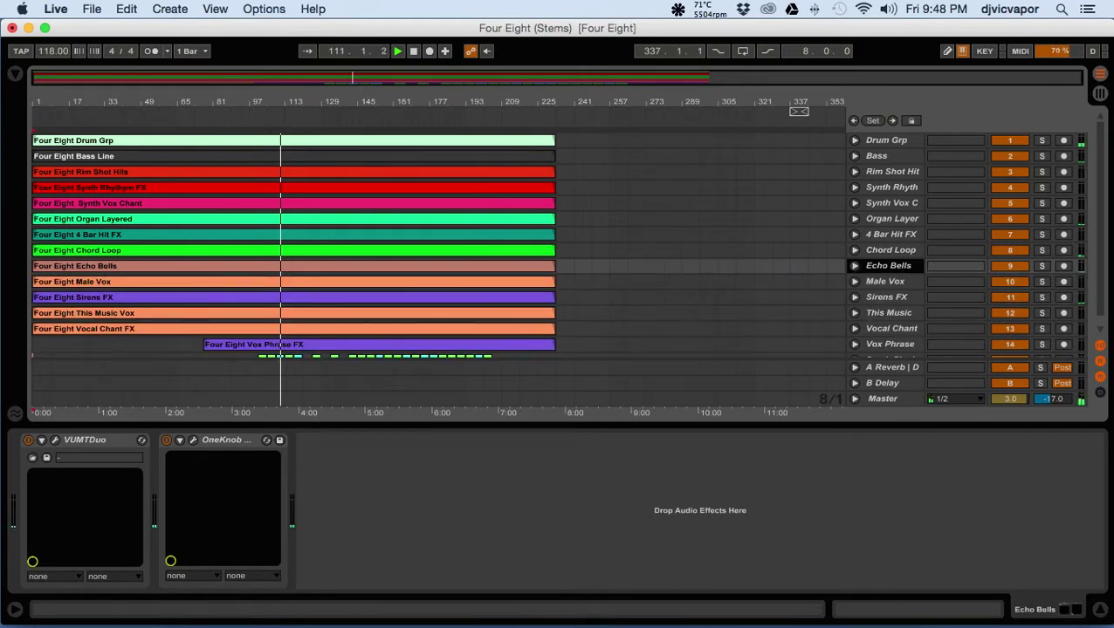
# - Unfold the Male Vox track, review its VUMTDuo and CLA Vocals plug-in settings, close both windows, and fold the track
pyautogui.click(885, 282)
pyautogui.click(855, 282)
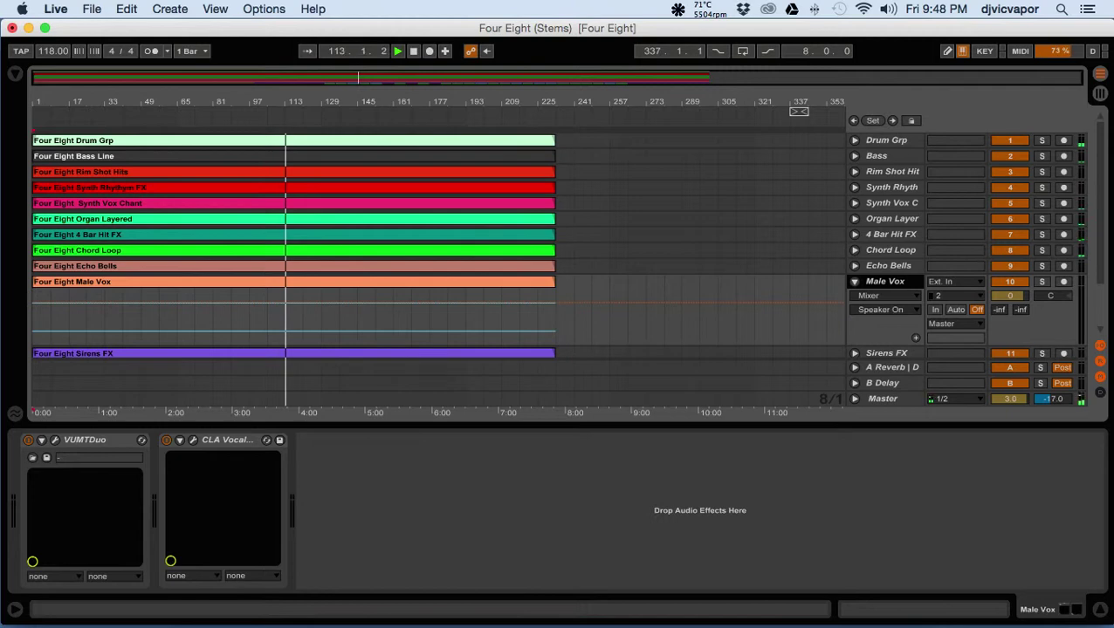
pyautogui.click(55, 440)
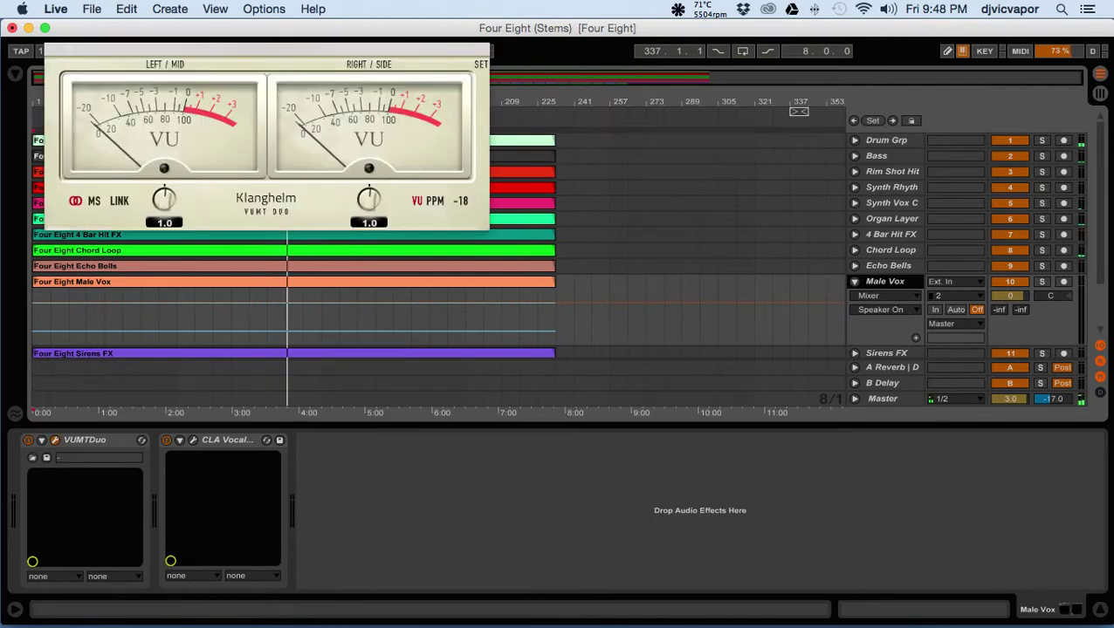
pyautogui.click(55, 441)
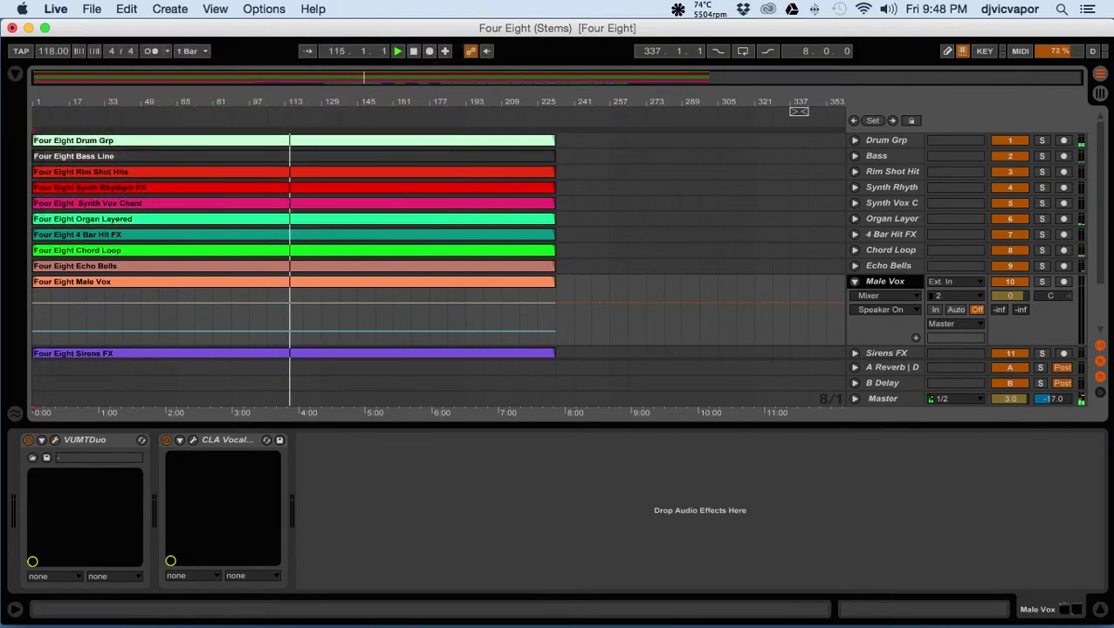
pyautogui.click(193, 441)
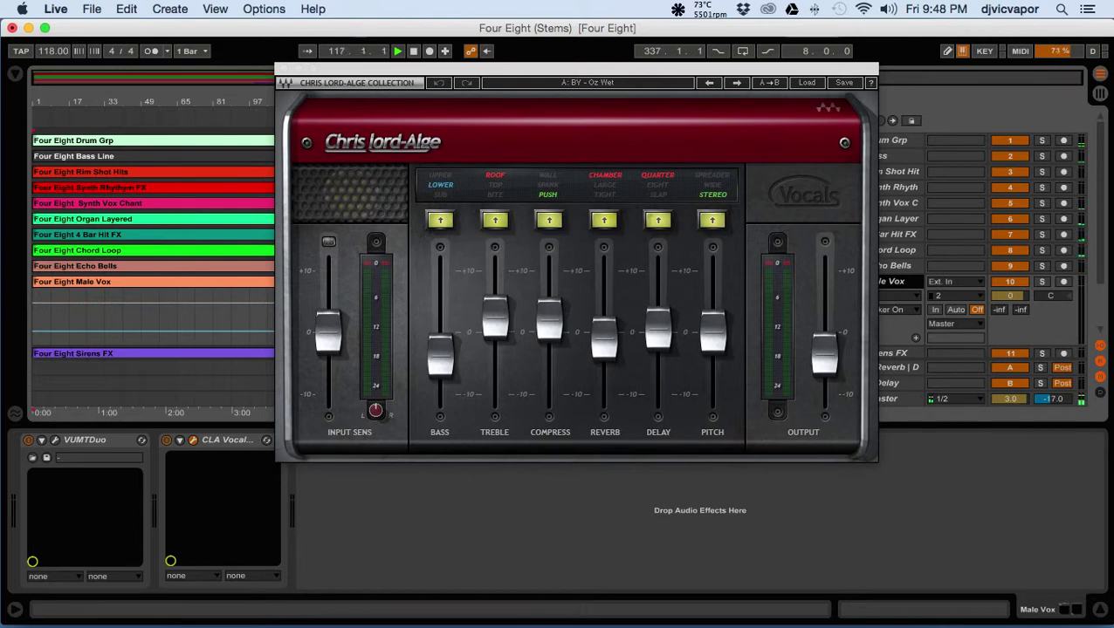
pyautogui.click(192, 440)
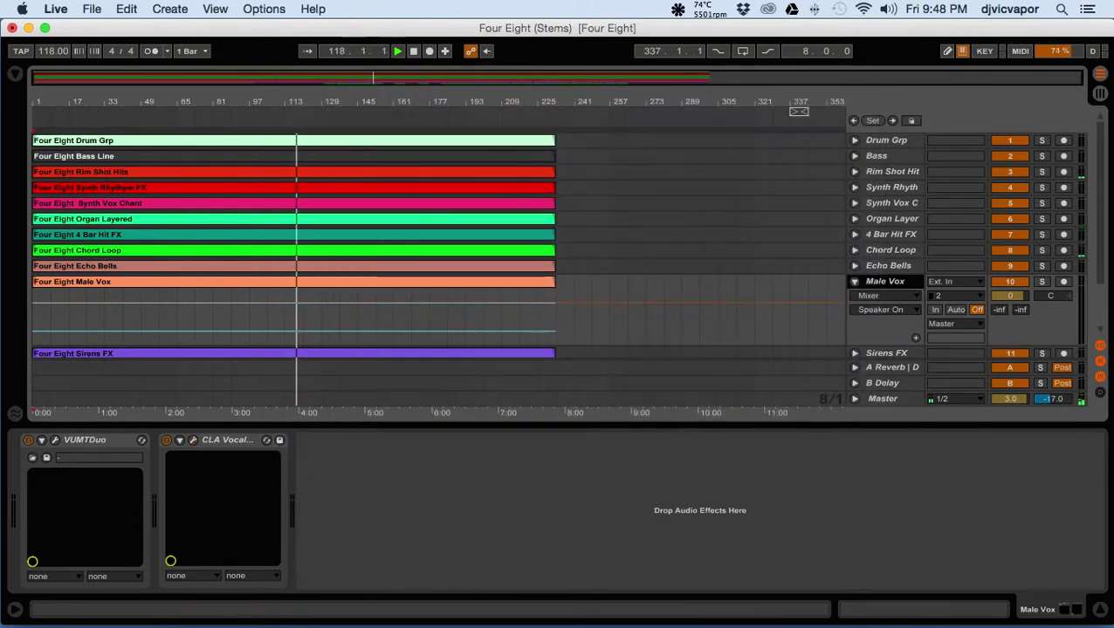
pyautogui.click(854, 282)
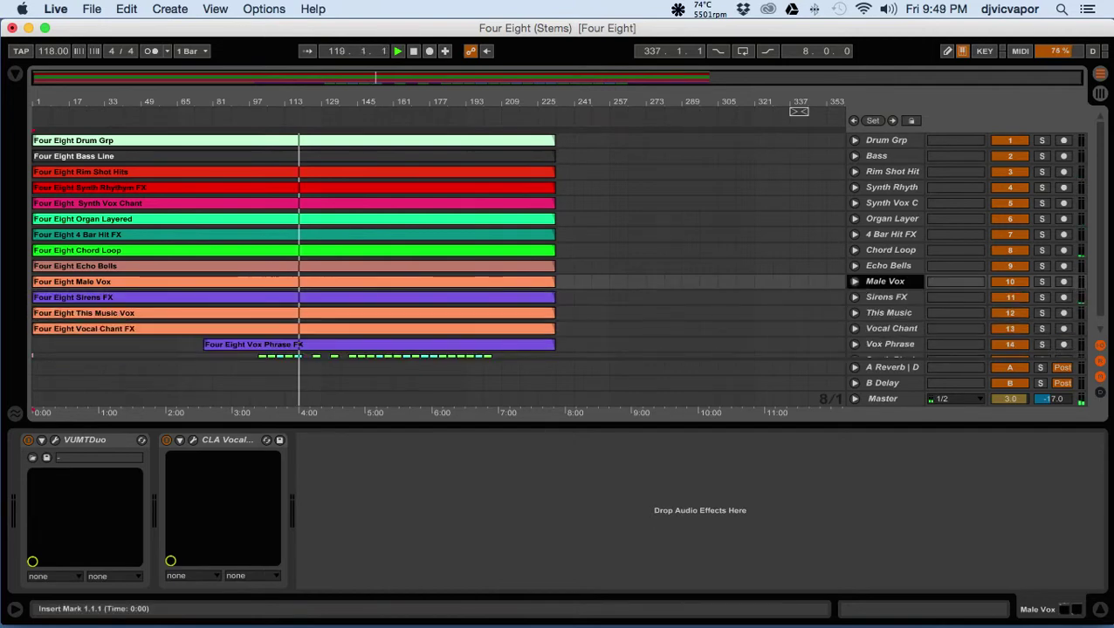
# - Check the VUMTDuo meter settings on the unfolded Sirens FX track, then close the window and fold the track
pyautogui.scroll(-1, 855, 282)
pyautogui.click(887, 287)
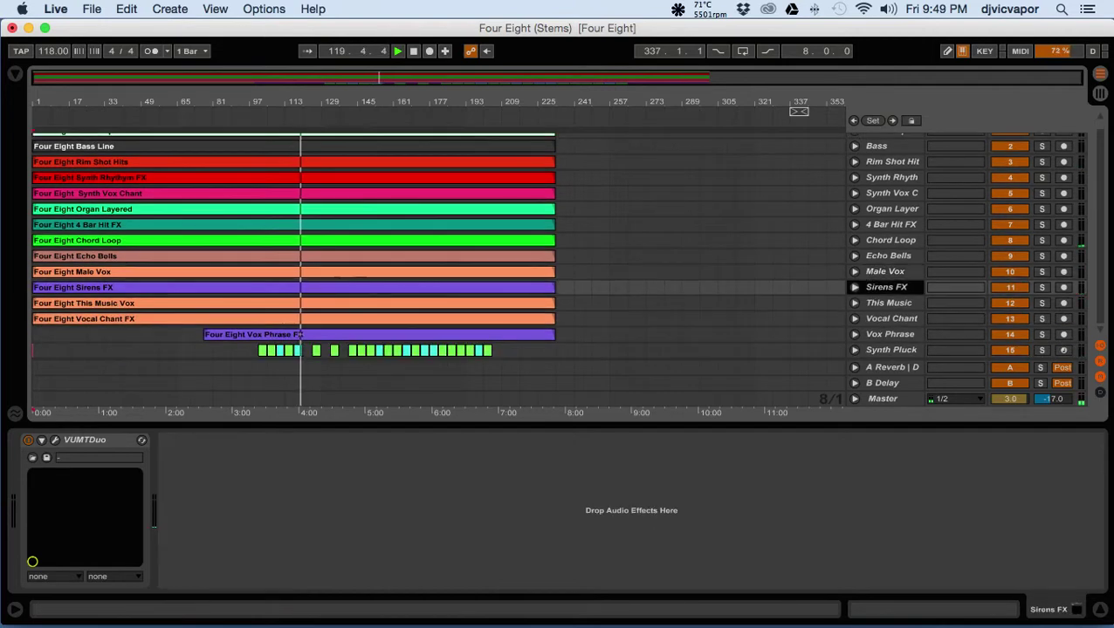
pyautogui.click(854, 287)
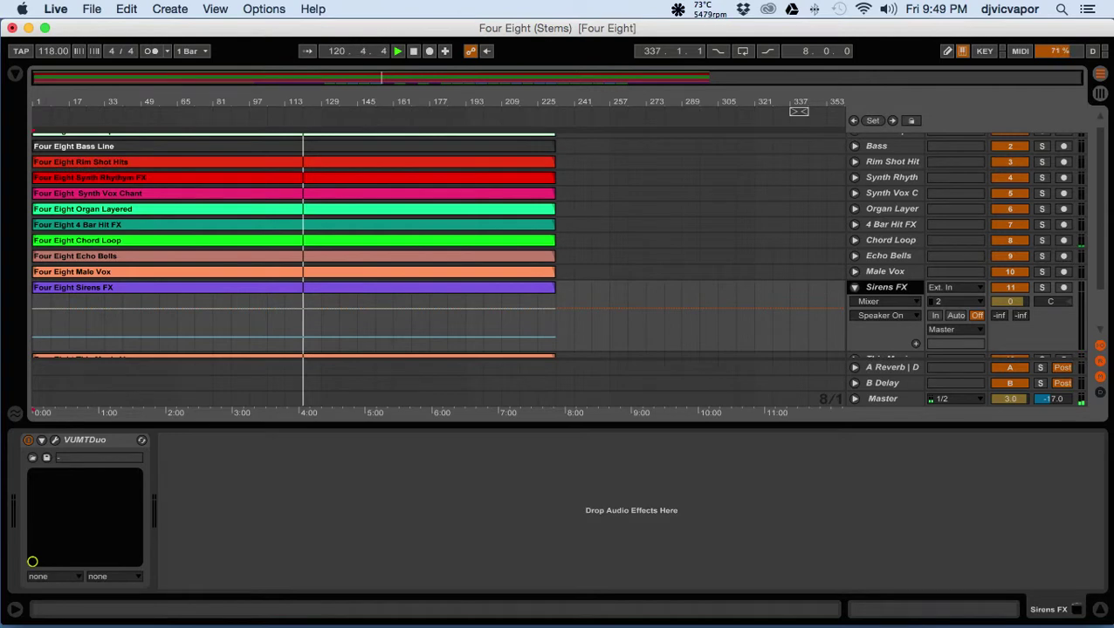
pyautogui.click(55, 441)
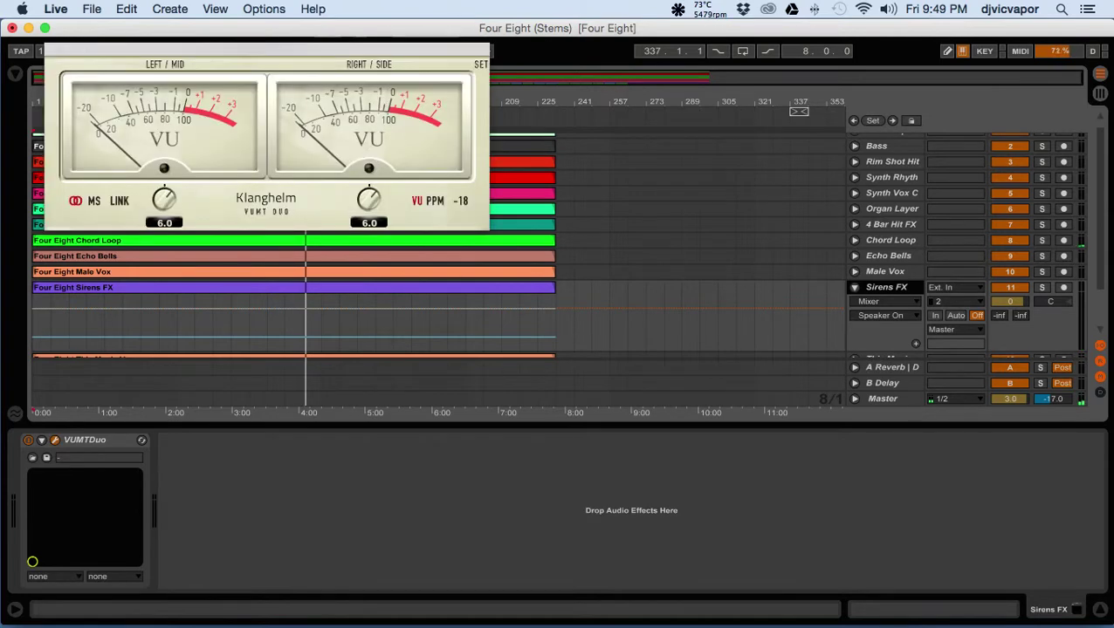
pyautogui.click(55, 440)
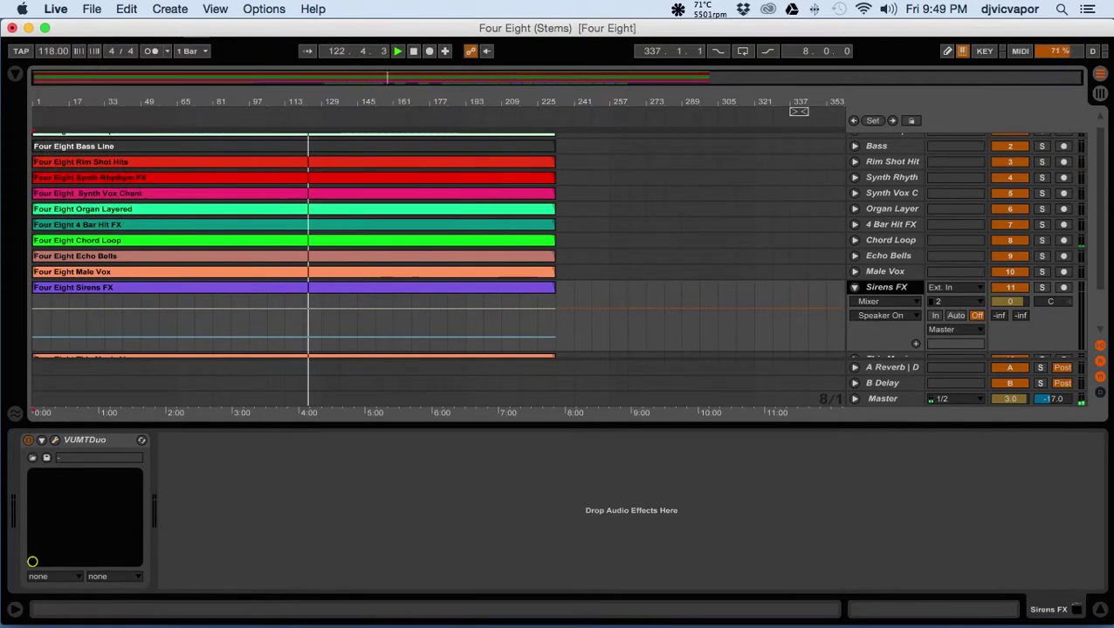
pyautogui.click(855, 287)
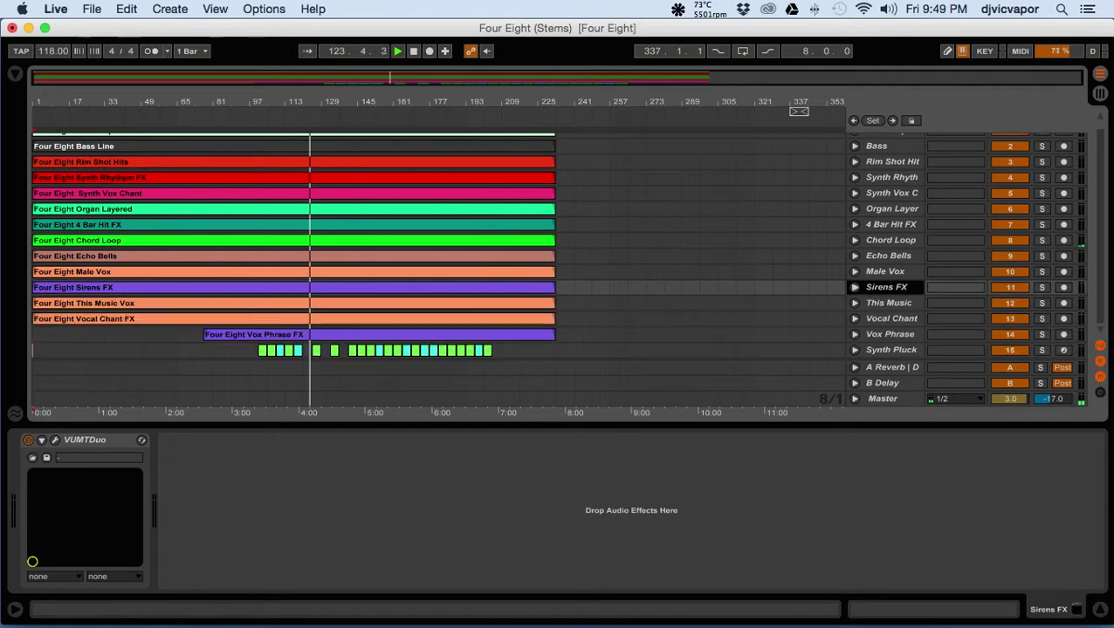
# - Examine the VUMTDuo plug-in on the This Music Vox track with the track unfolded, and fold it again when done
pyautogui.click(889, 303)
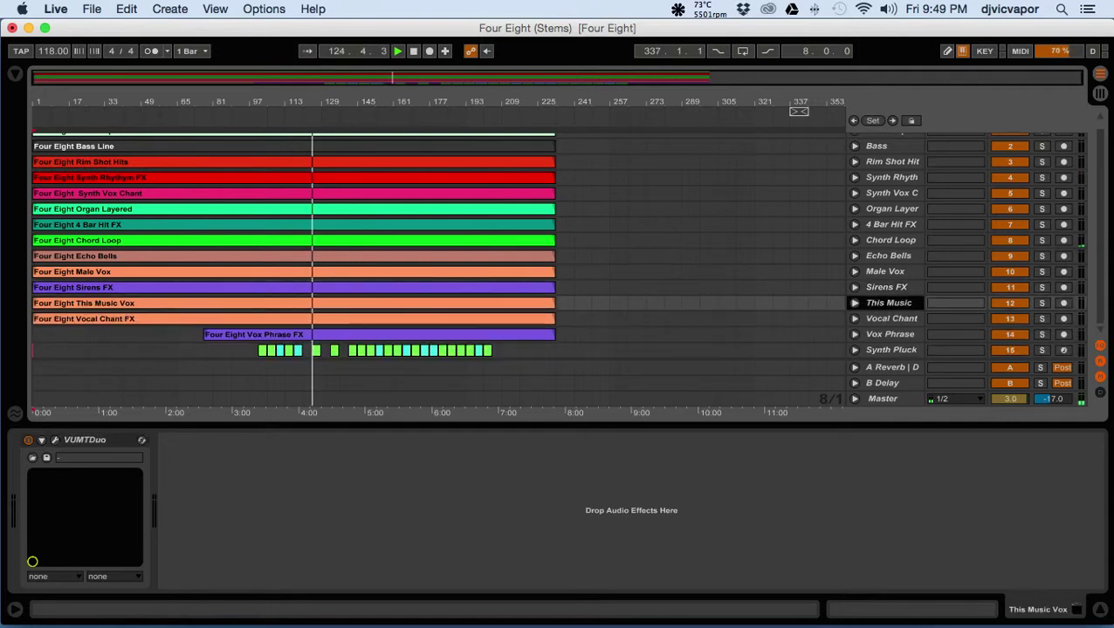
pyautogui.click(854, 303)
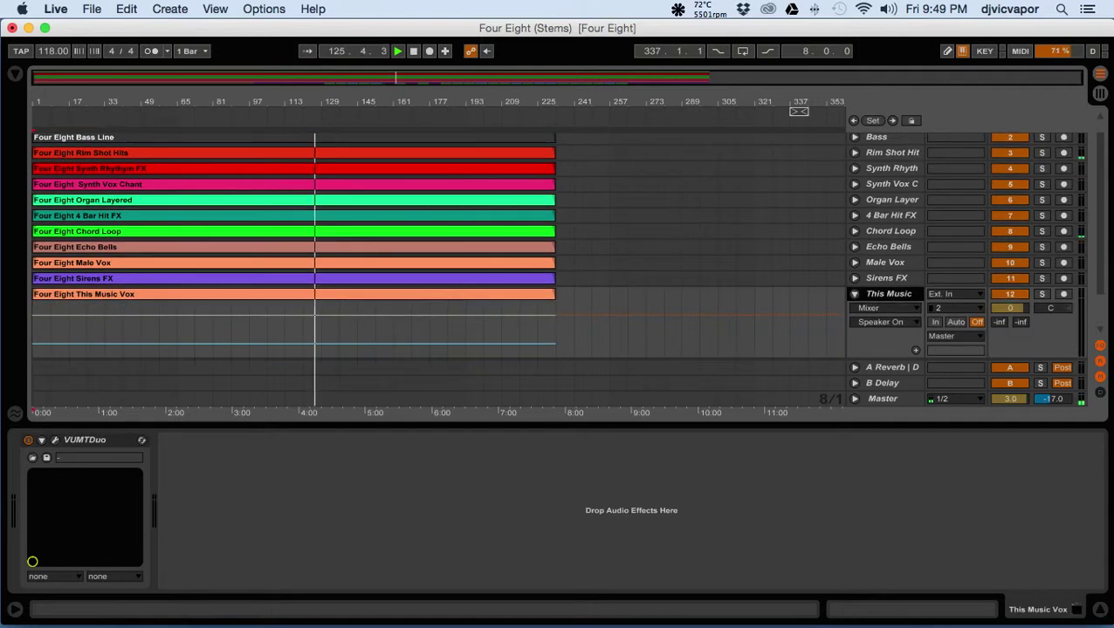
pyautogui.click(55, 440)
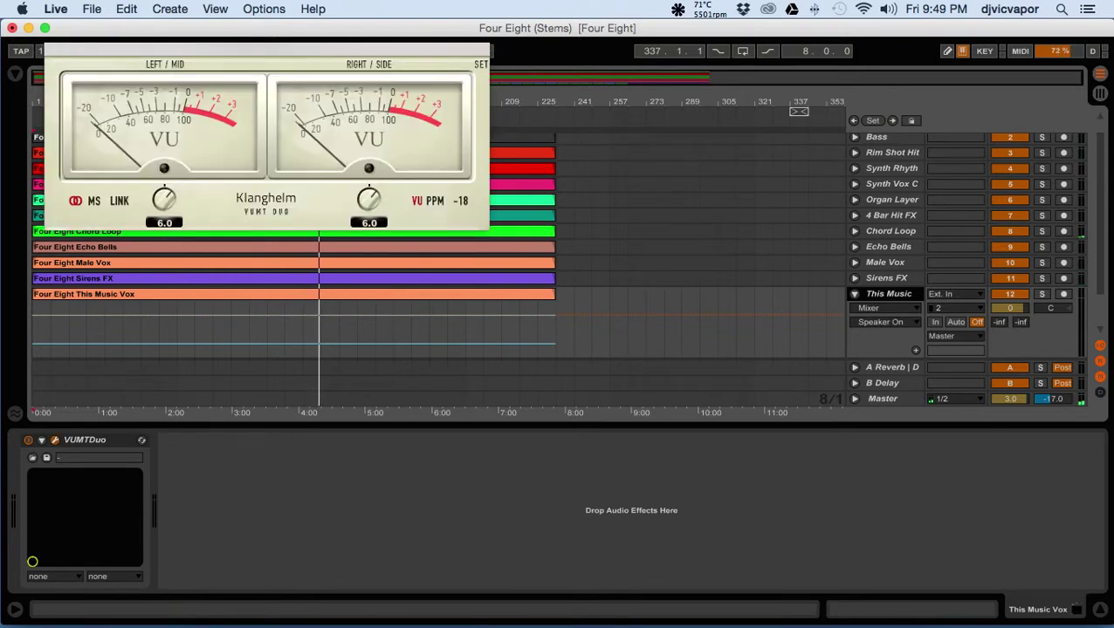
pyautogui.click(55, 441)
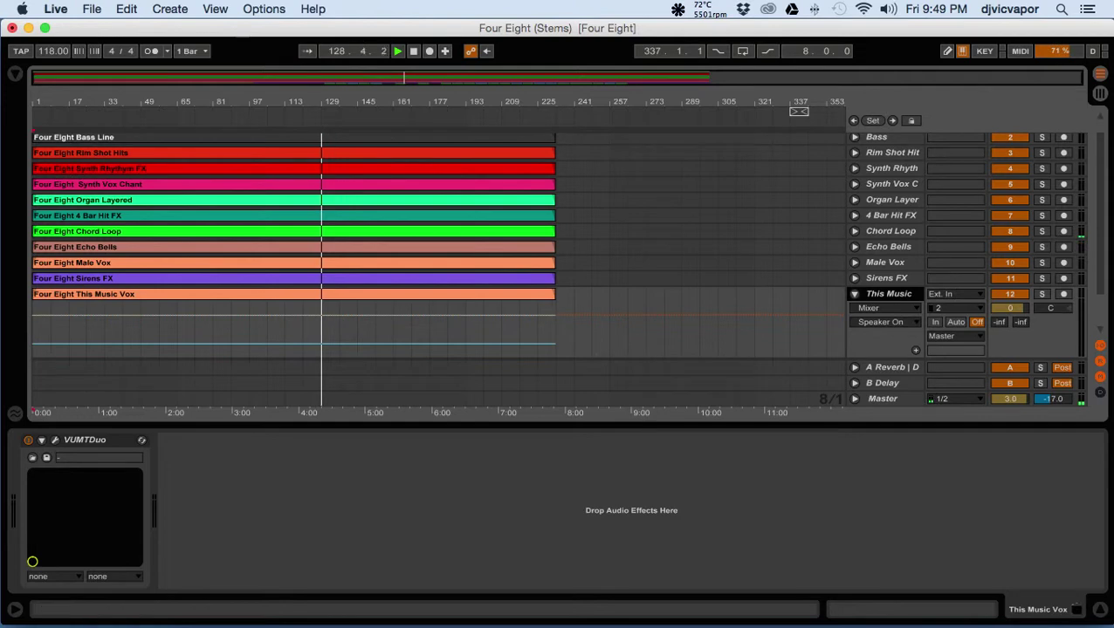
pyautogui.click(855, 294)
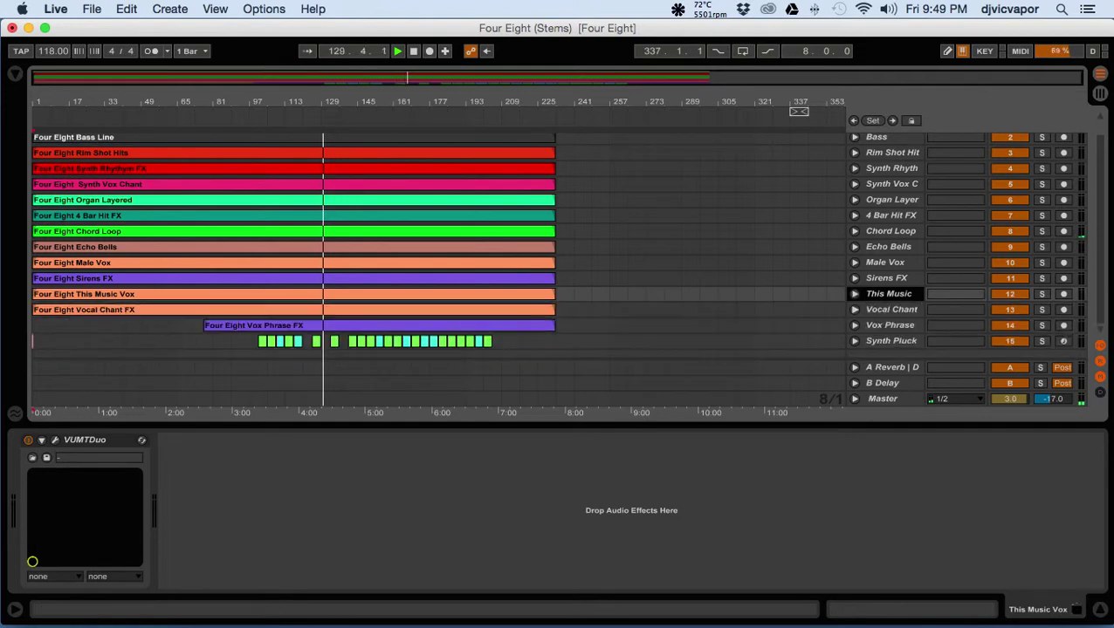
# - Unfold the Vocal Chant FX track to view its VUMTDuo settings, close the plug-in window, and fold the track
pyautogui.click(891, 310)
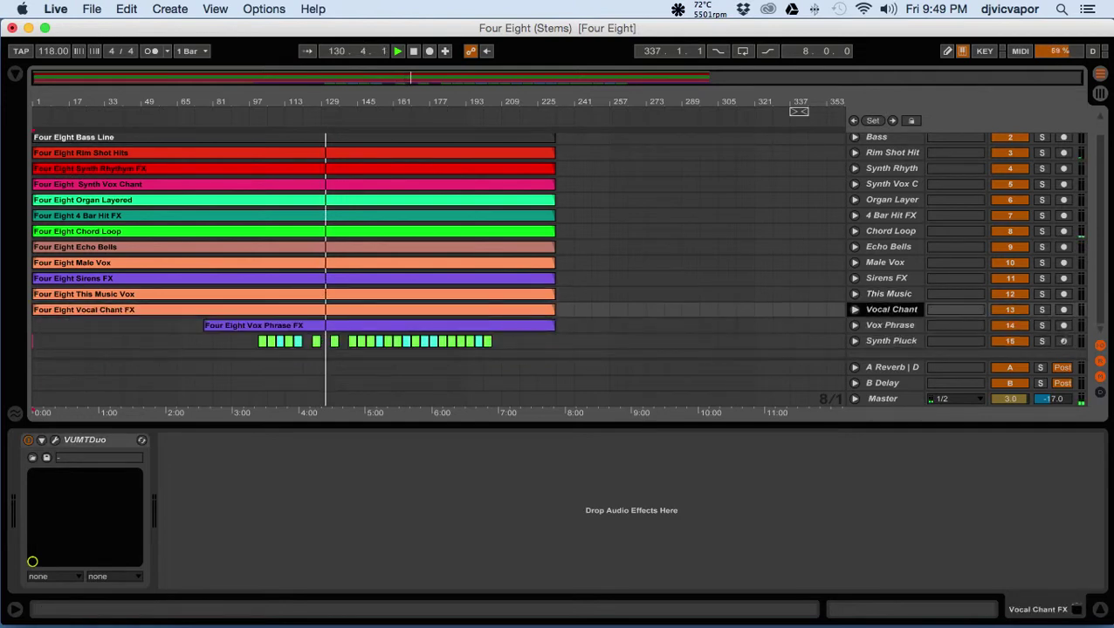
pyautogui.click(854, 310)
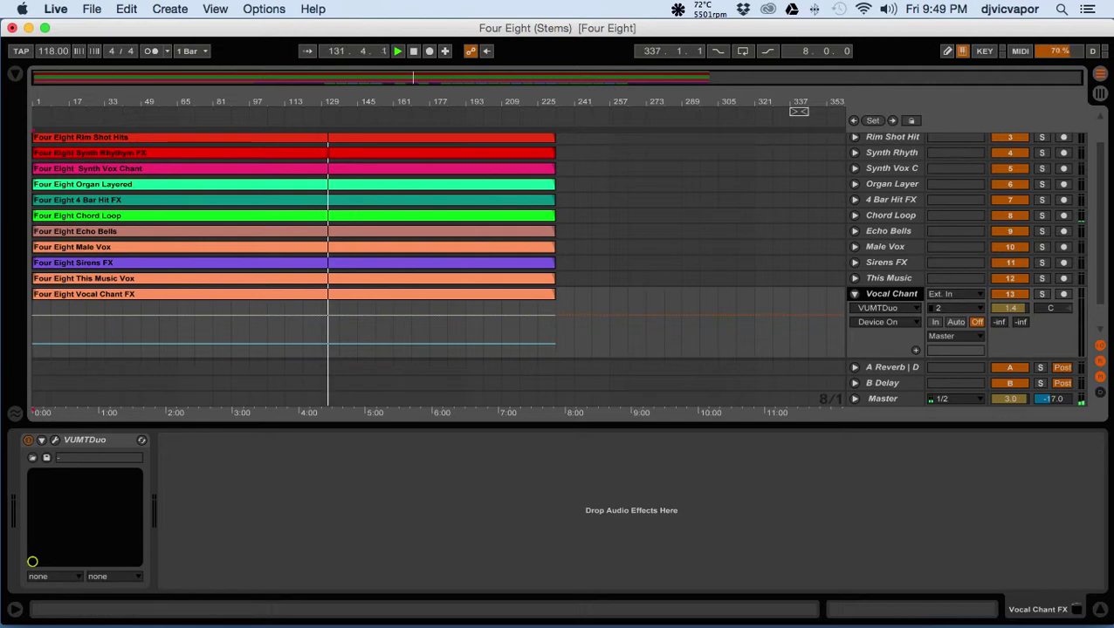
pyautogui.click(55, 440)
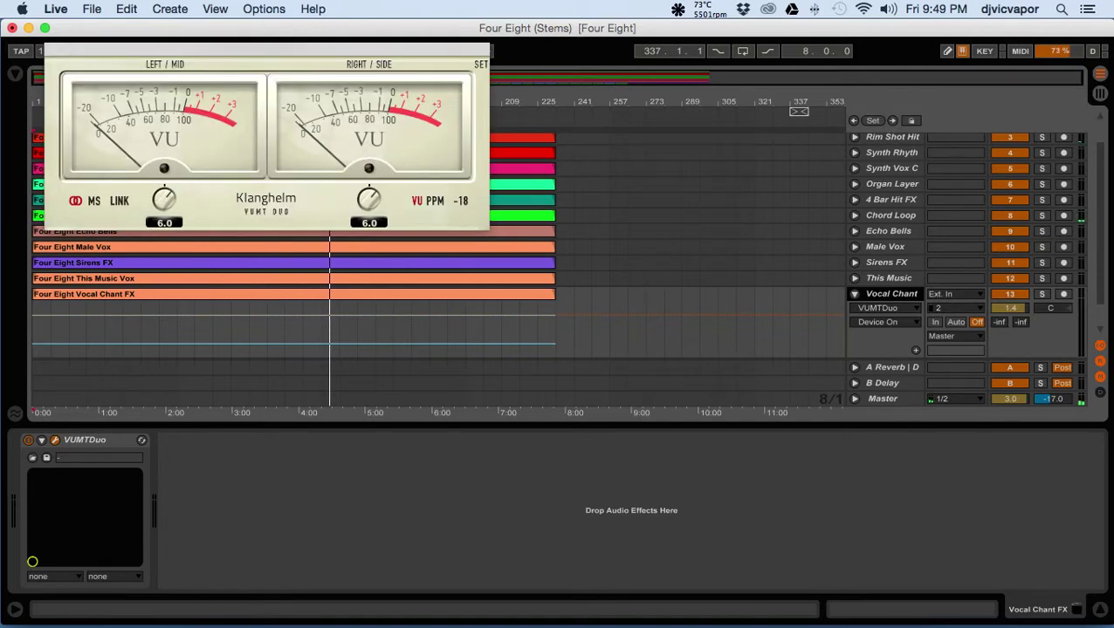
pyautogui.click(55, 440)
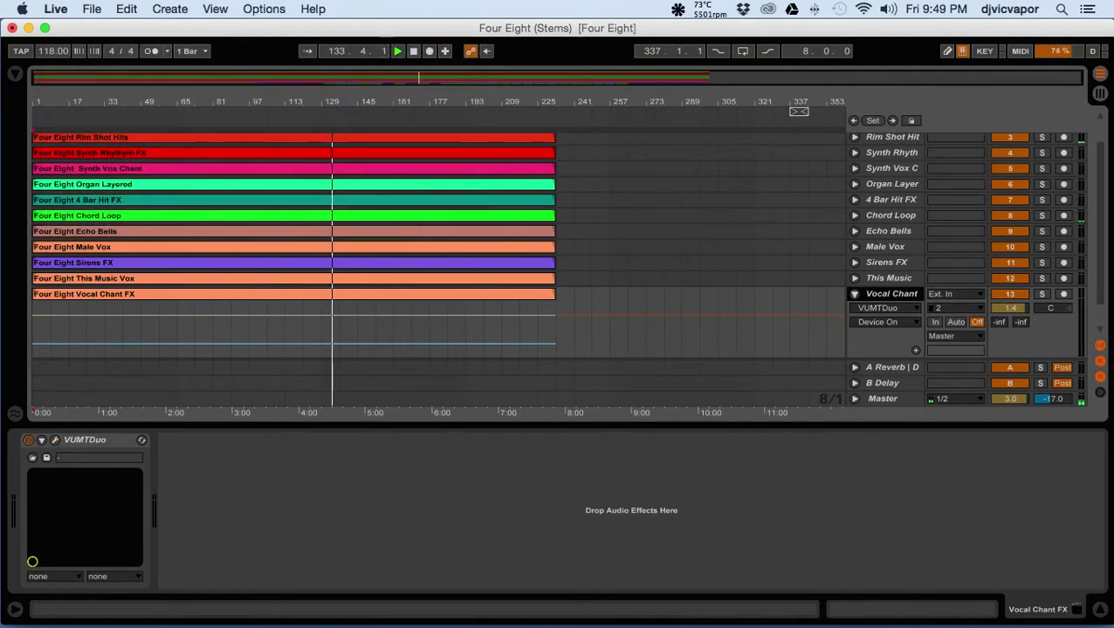
pyautogui.click(854, 294)
# - Unfold the Vox Phrase FX track and inspect its VUMTDuo, RVerb and Reel ADT settings, closing each plug-in window
pyautogui.click(890, 309)
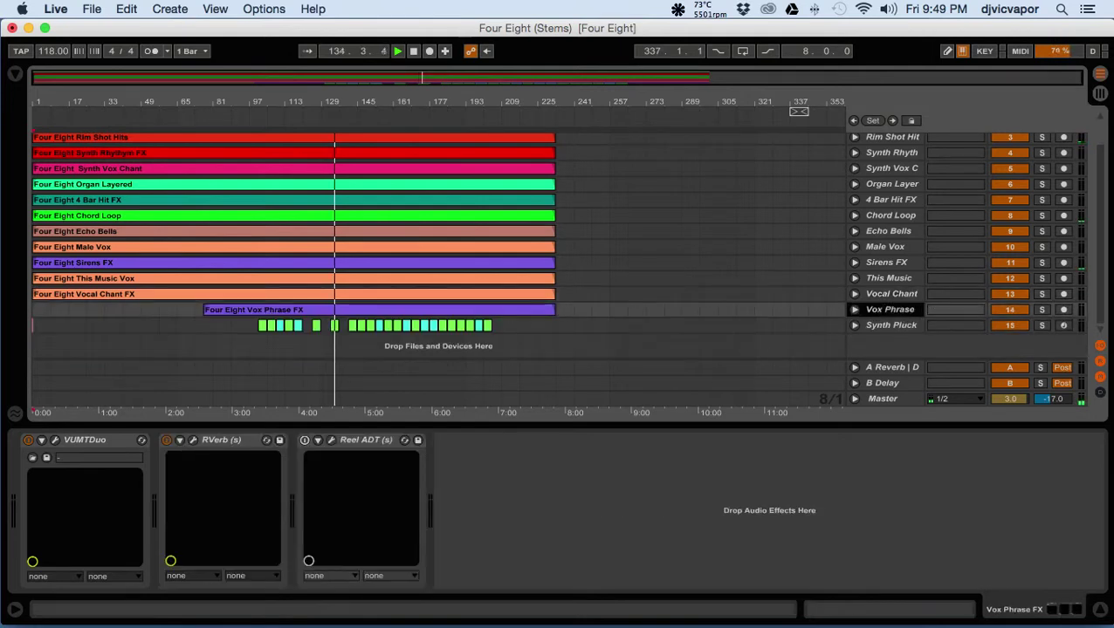
pyautogui.click(855, 310)
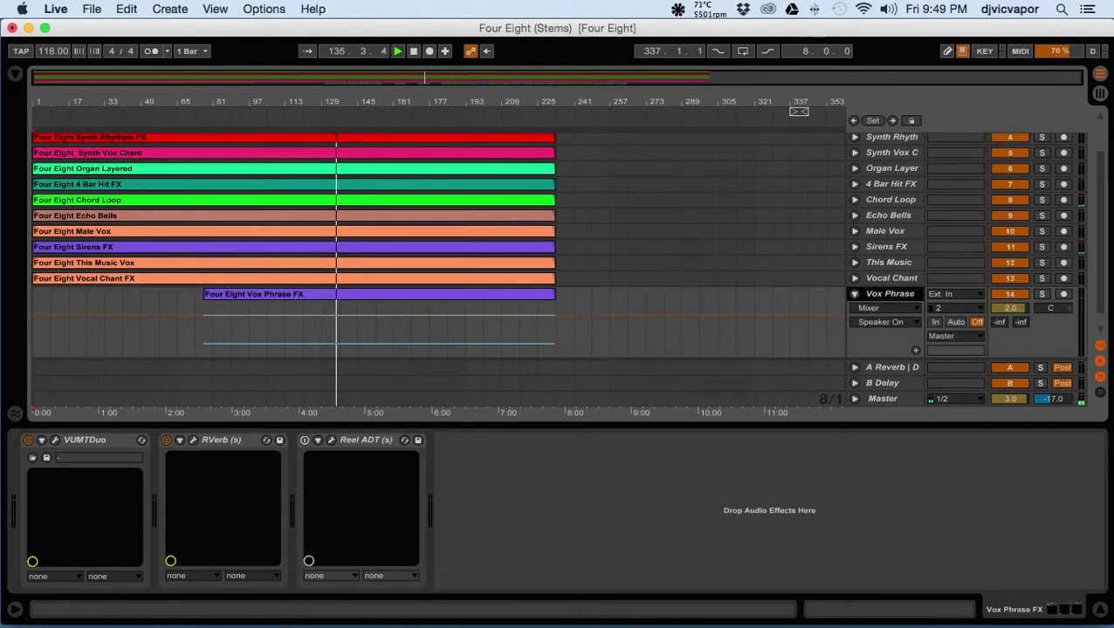
pyautogui.click(54, 441)
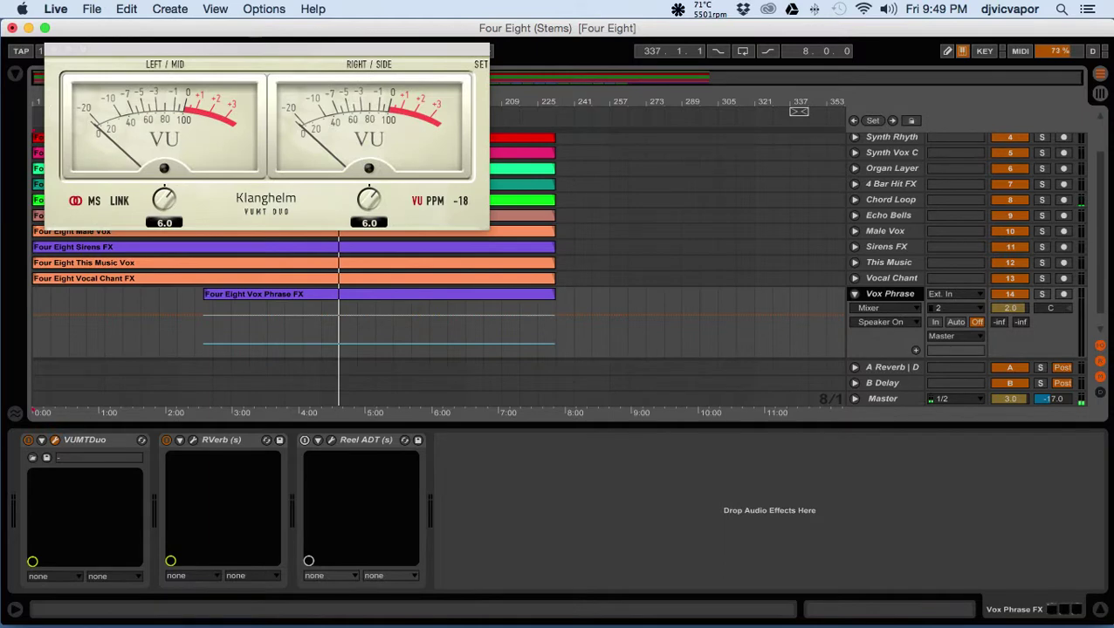
pyautogui.click(55, 441)
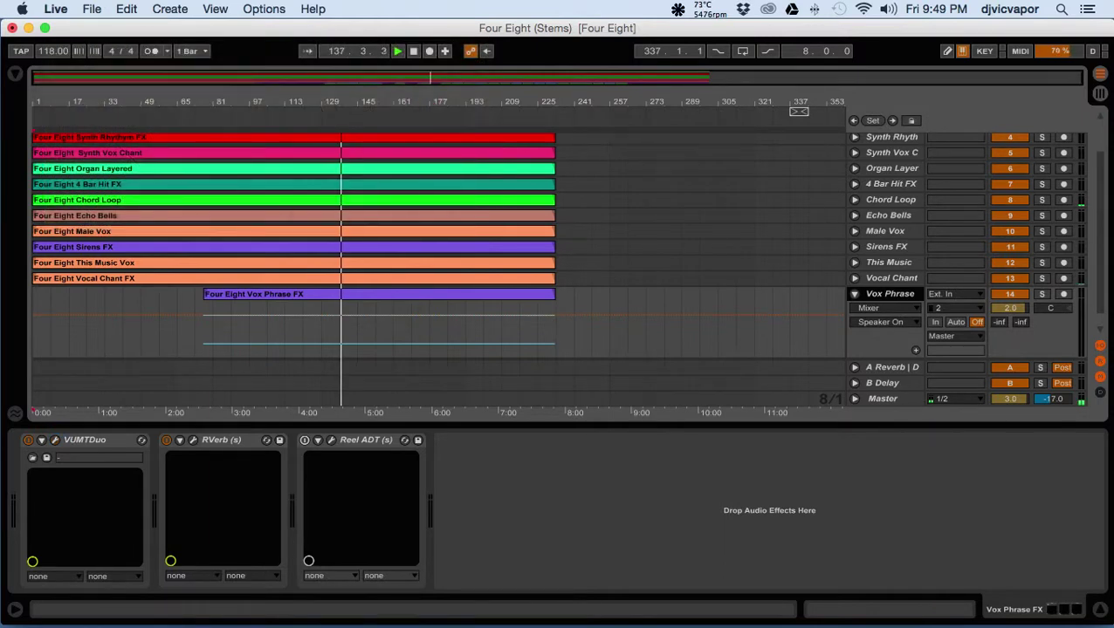
pyautogui.click(193, 440)
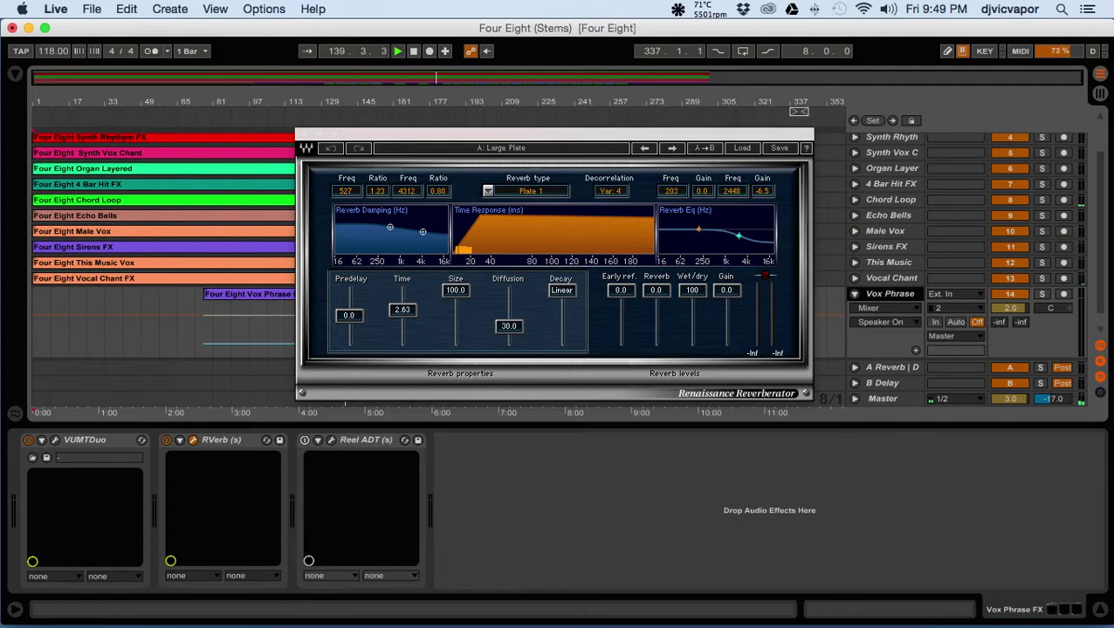
pyautogui.click(193, 440)
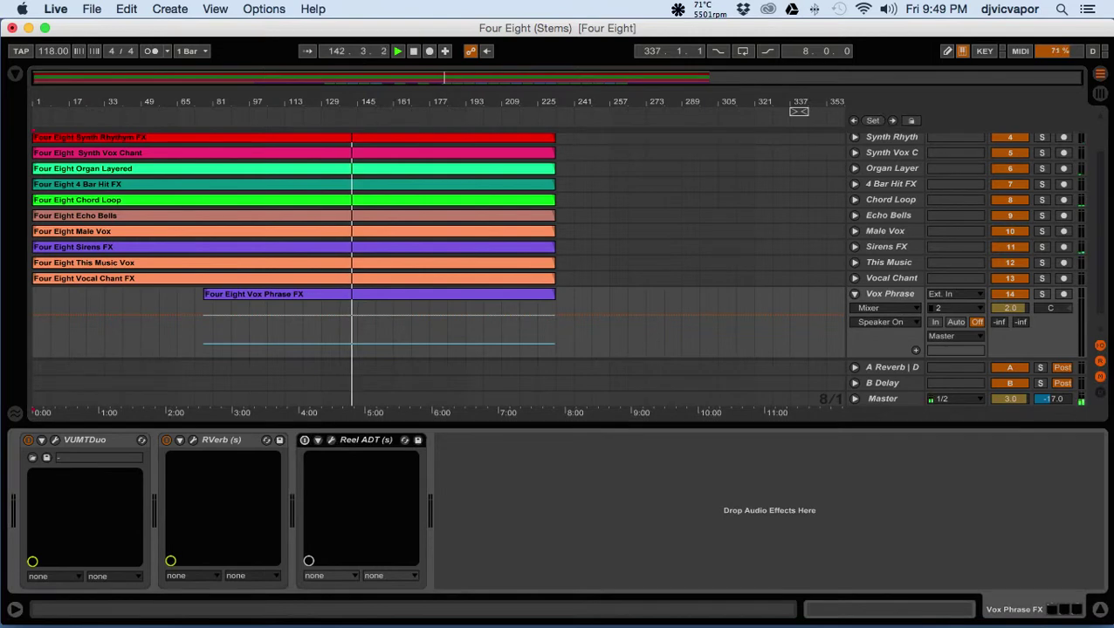
pyautogui.press('super+alt+p')
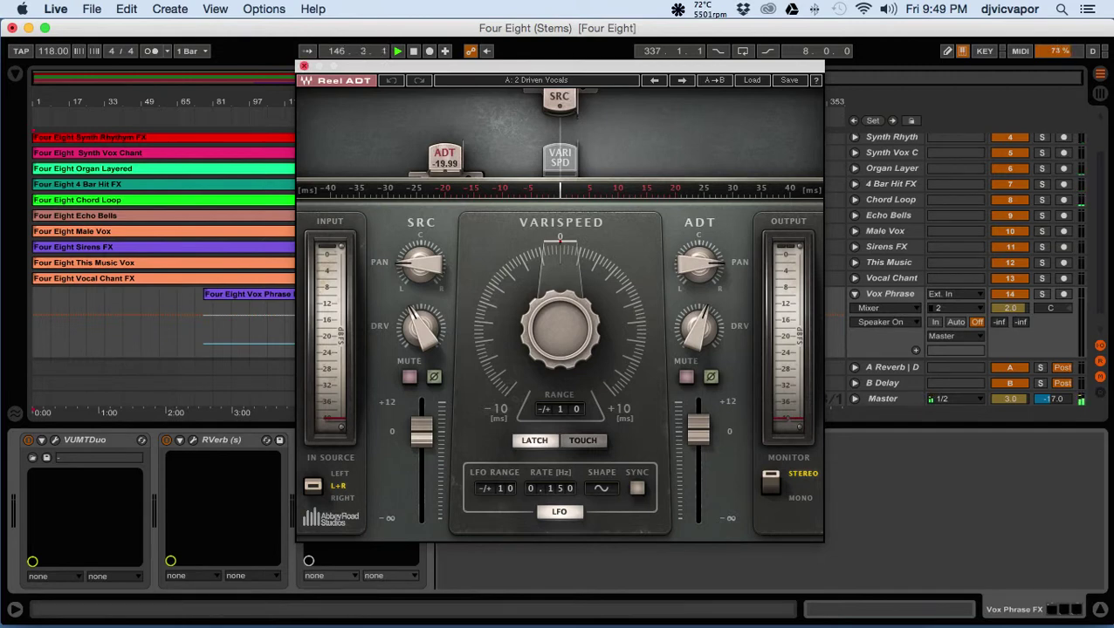
pyautogui.press('super+alt+p')
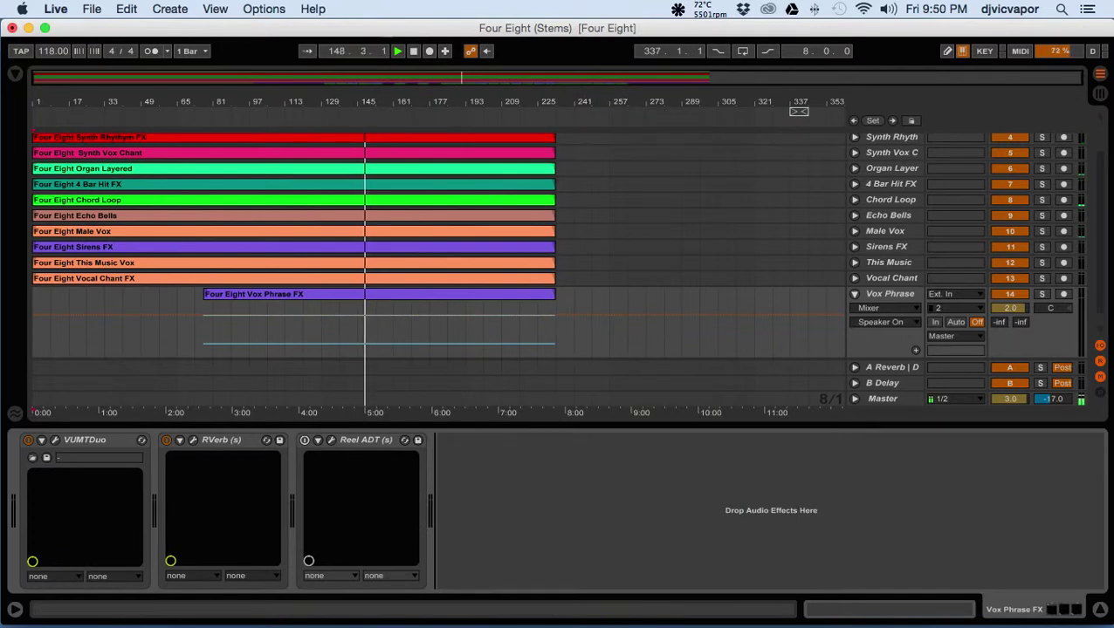
# - Fold the Vox Phrase track, unfold Synth Pluck, and view its Big Riff Generator settings, closing the plug-in window when done
pyautogui.click(855, 295)
pyautogui.click(891, 310)
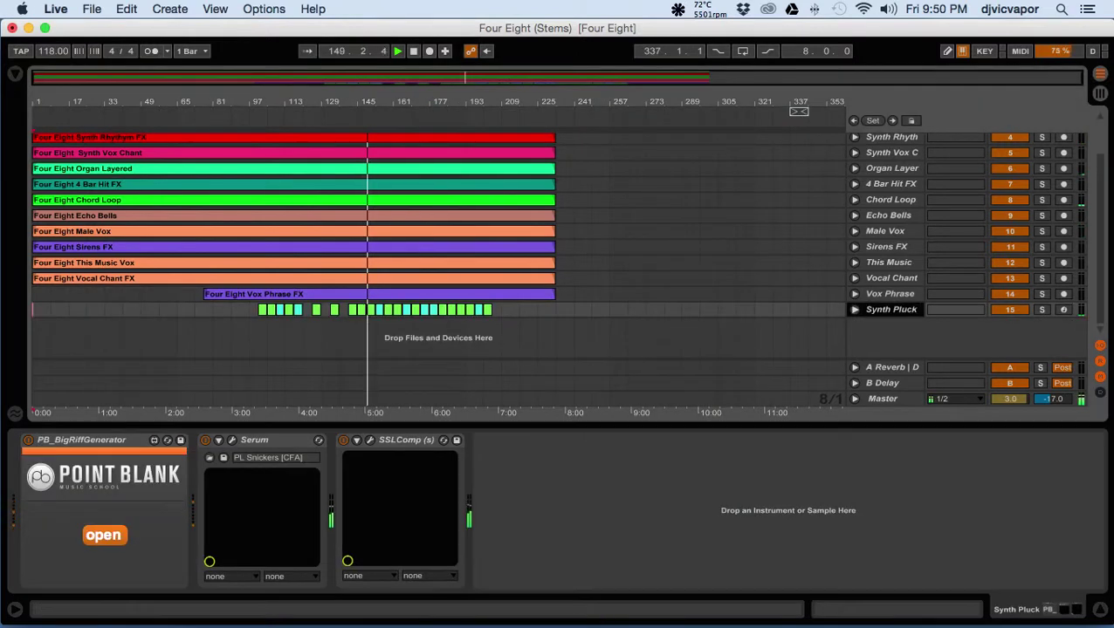
pyautogui.click(855, 310)
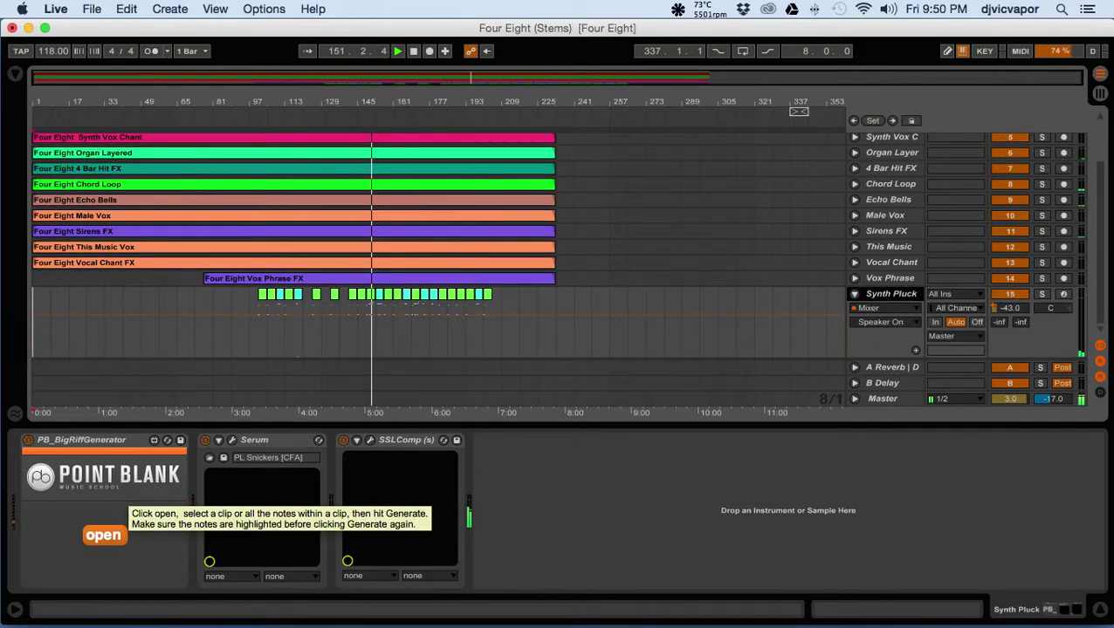
pyautogui.click(104, 535)
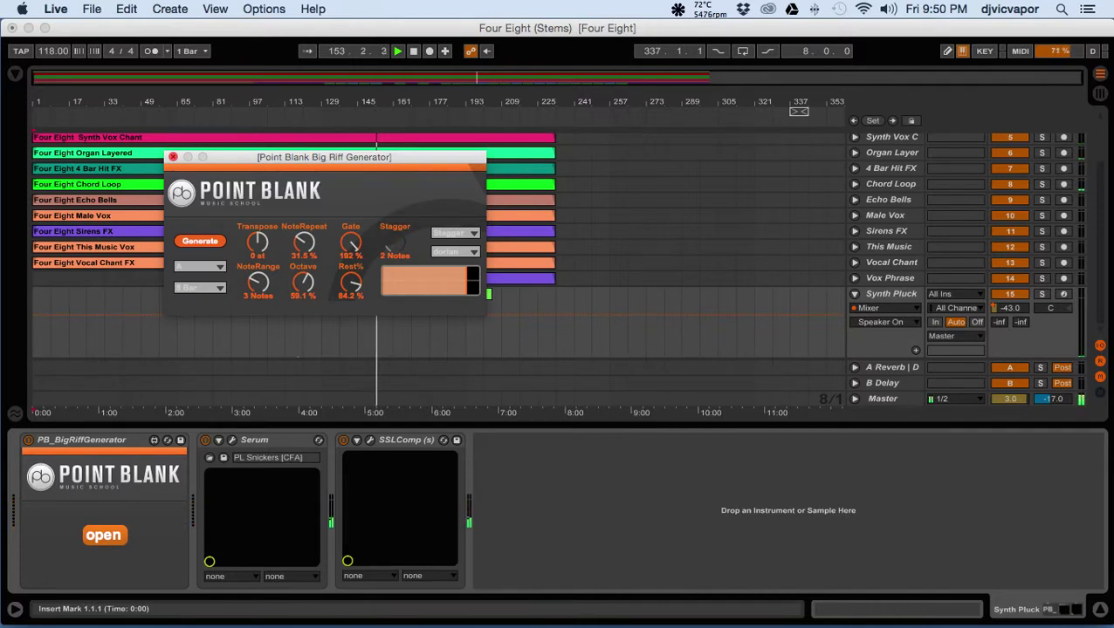
pyautogui.click(173, 157)
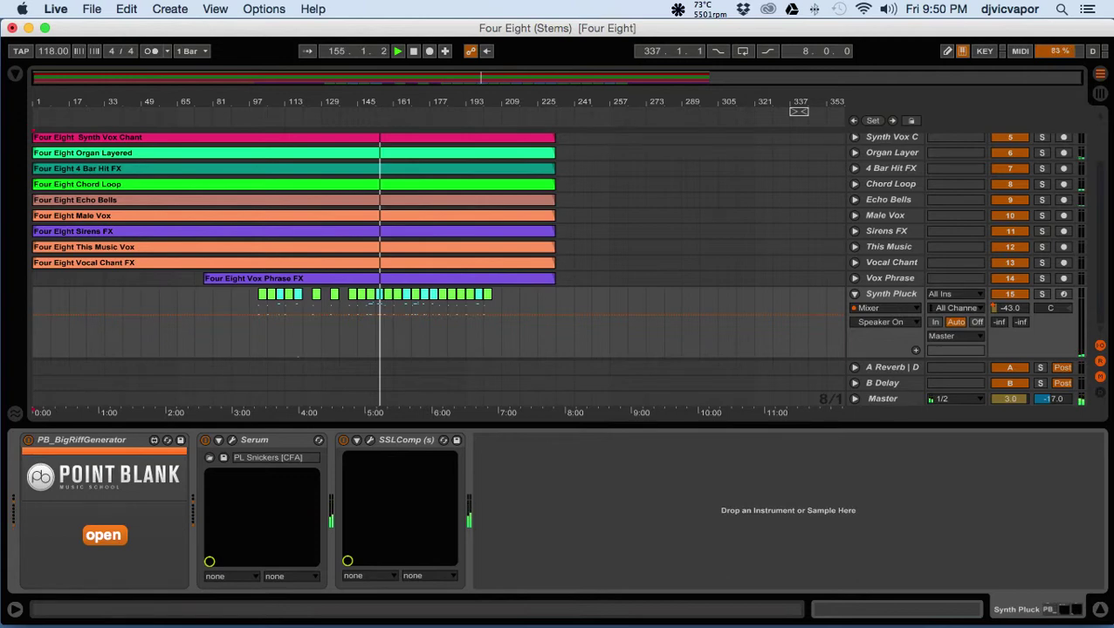
# - Inspect the Serum oscillators and the full effects rack on the Synth Pluck track, return to the oscillator page, and close Serum
pyautogui.click(233, 440)
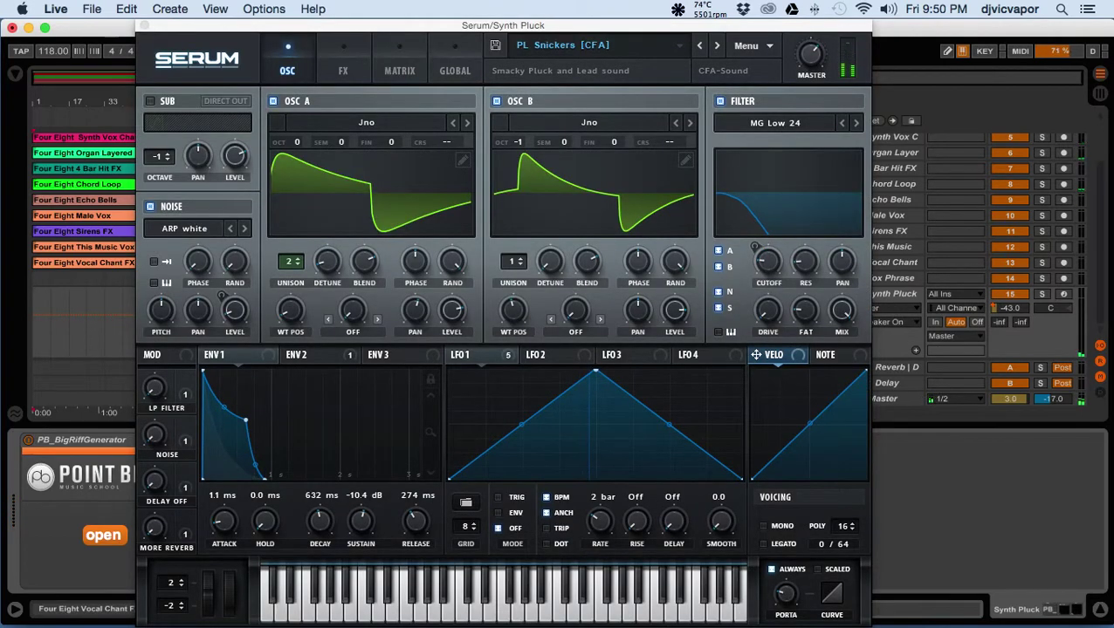
pyautogui.click(343, 70)
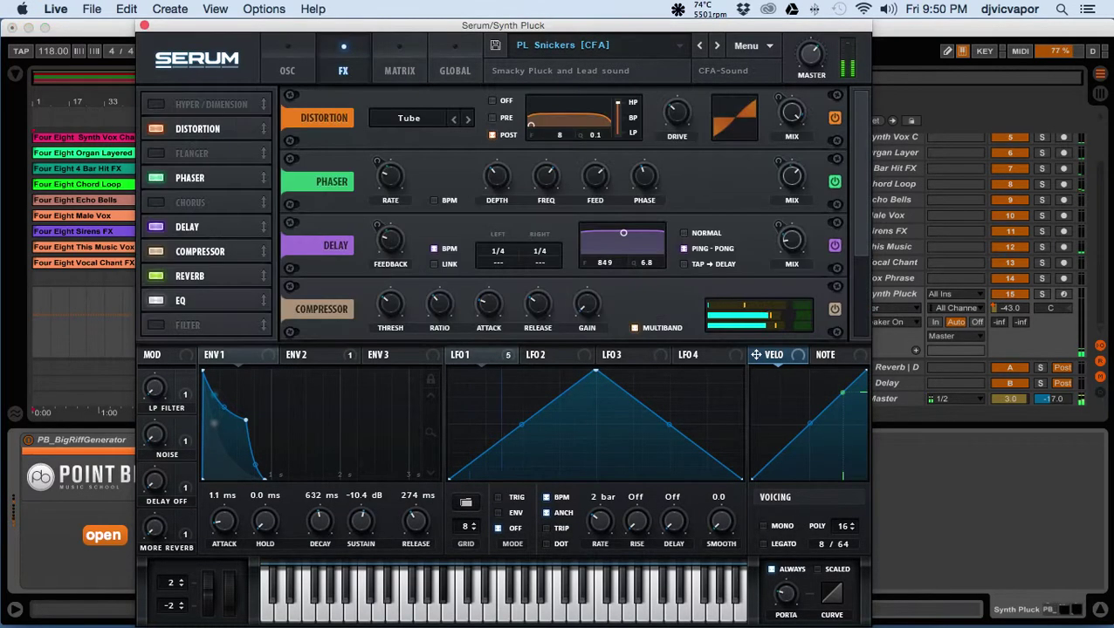
pyautogui.scroll(-5, 567, 214)
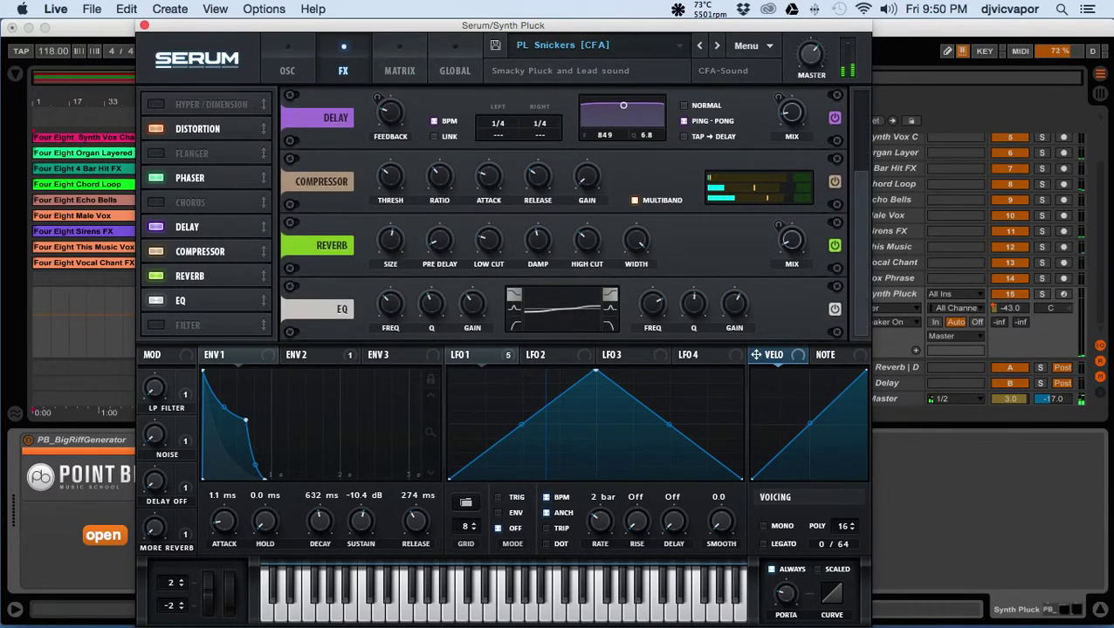
pyautogui.scroll(5, 567, 214)
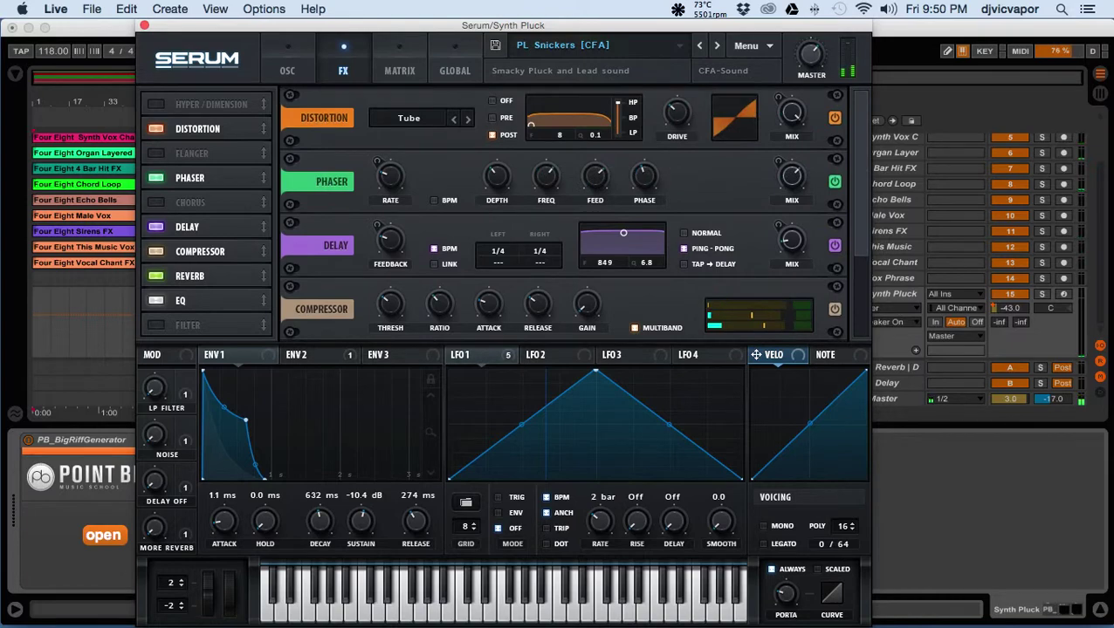
pyautogui.click(287, 70)
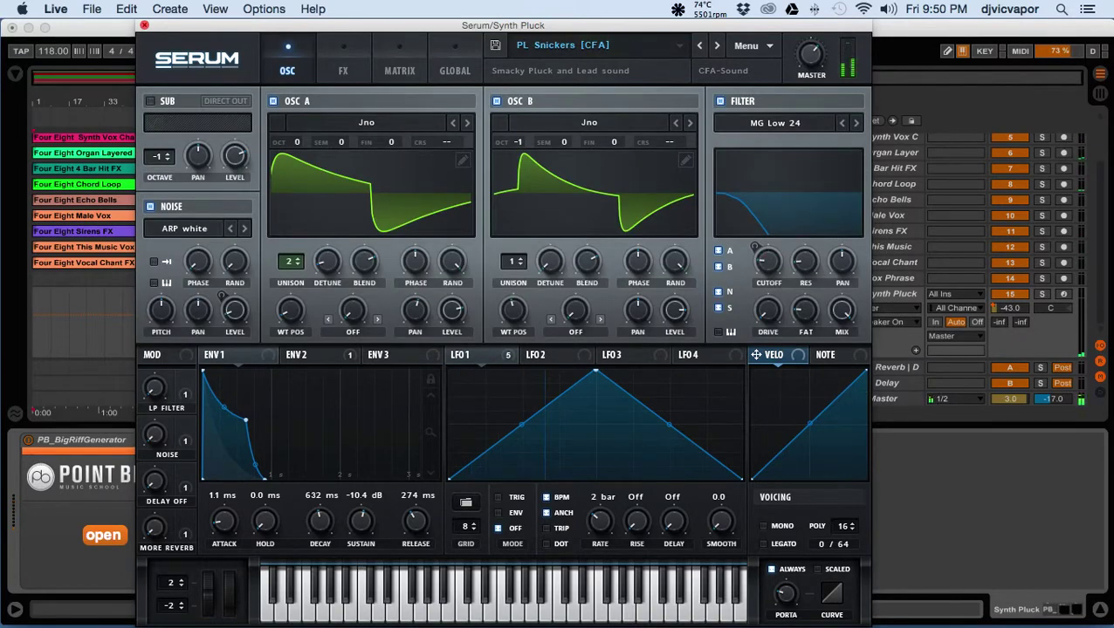
pyautogui.click(144, 25)
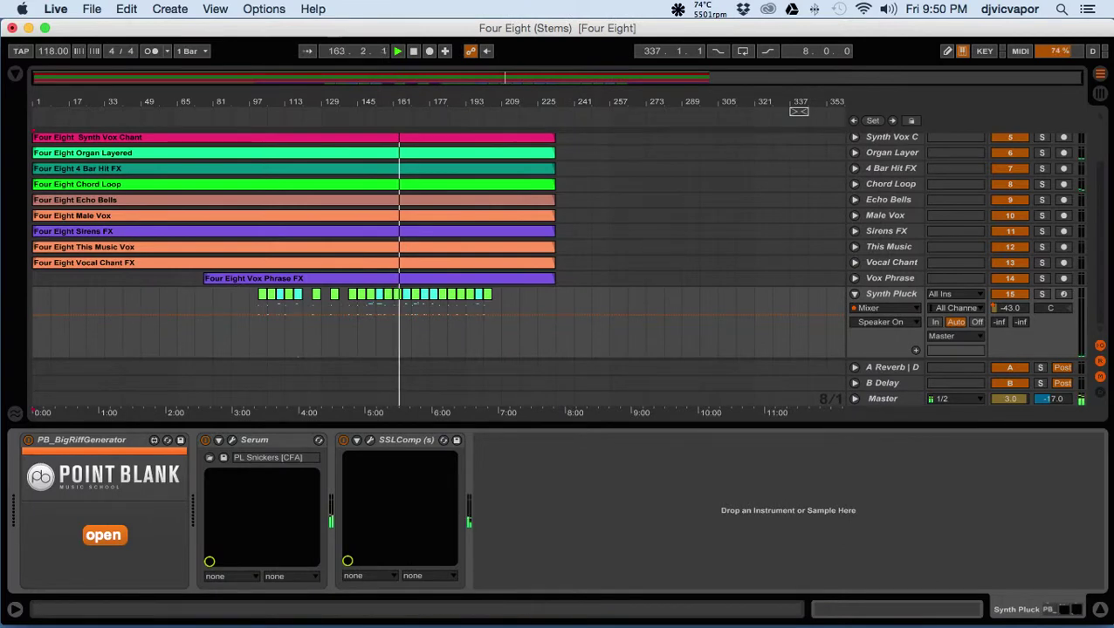
# - Check the SSLComp buss compressor settings on the Synth Pluck track, close its window, and fold the track
pyautogui.click(370, 440)
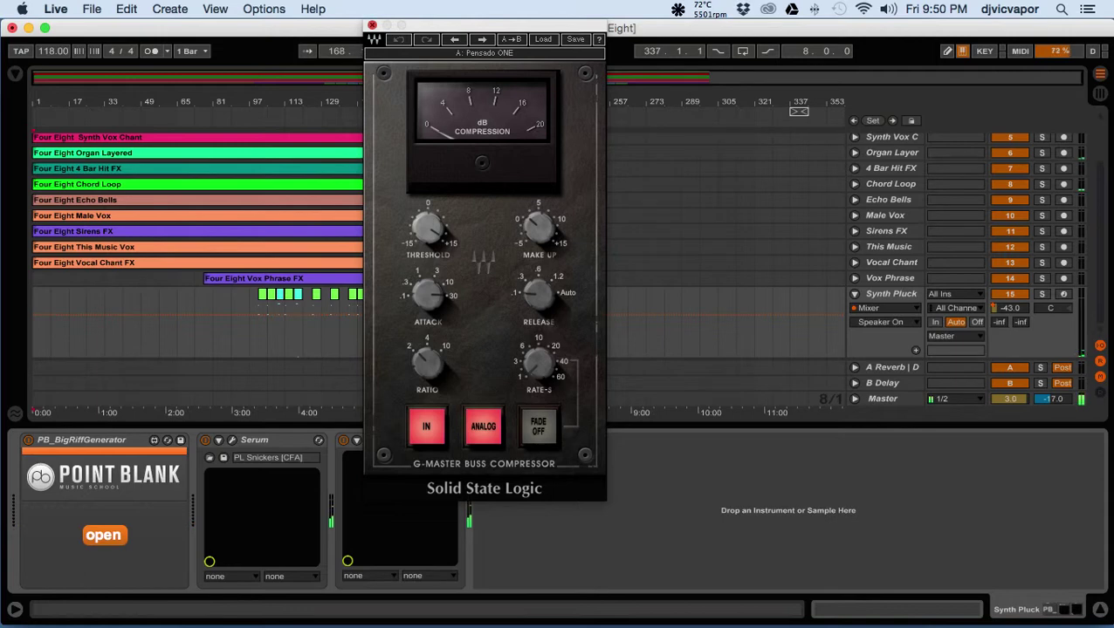
pyautogui.click(371, 25)
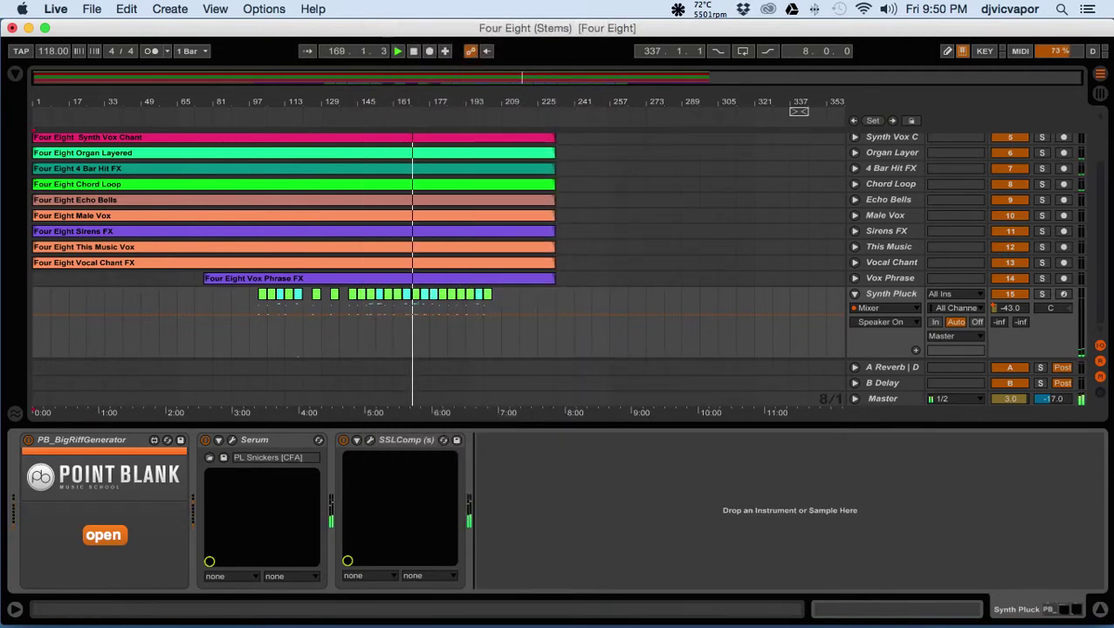
pyautogui.click(854, 294)
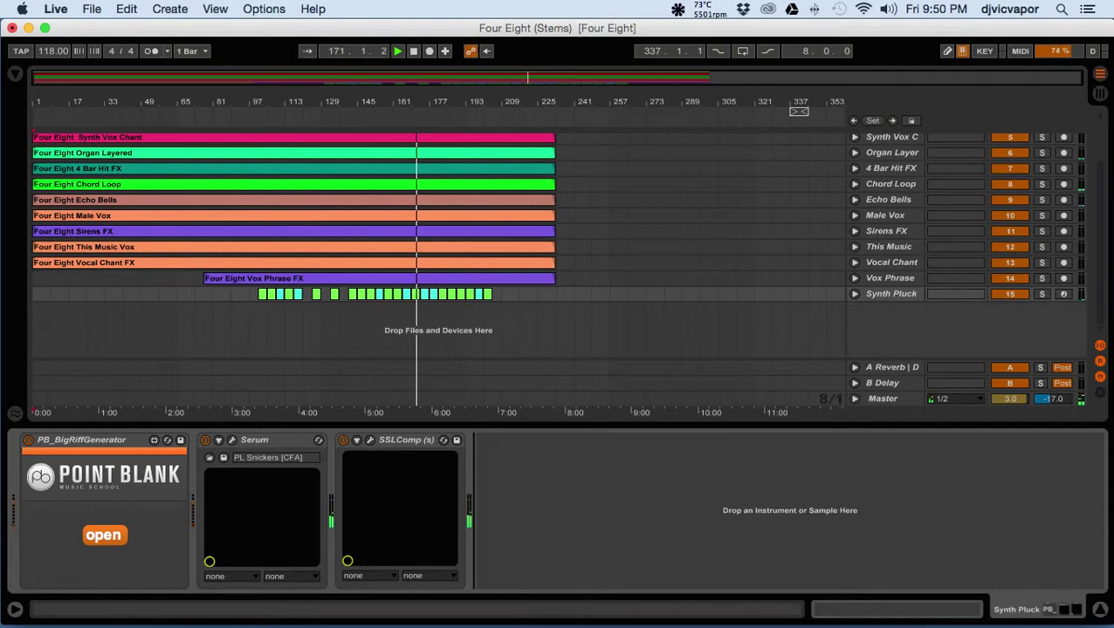
# - Select the Master track and display its device chain
pyautogui.click(1099, 610)
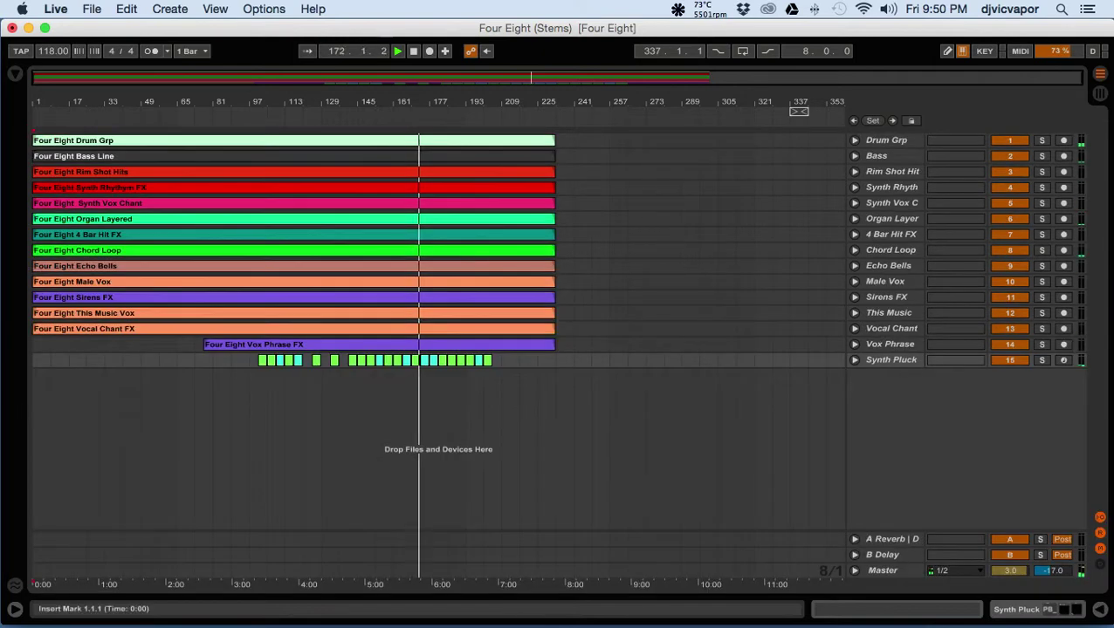
pyautogui.click(883, 571)
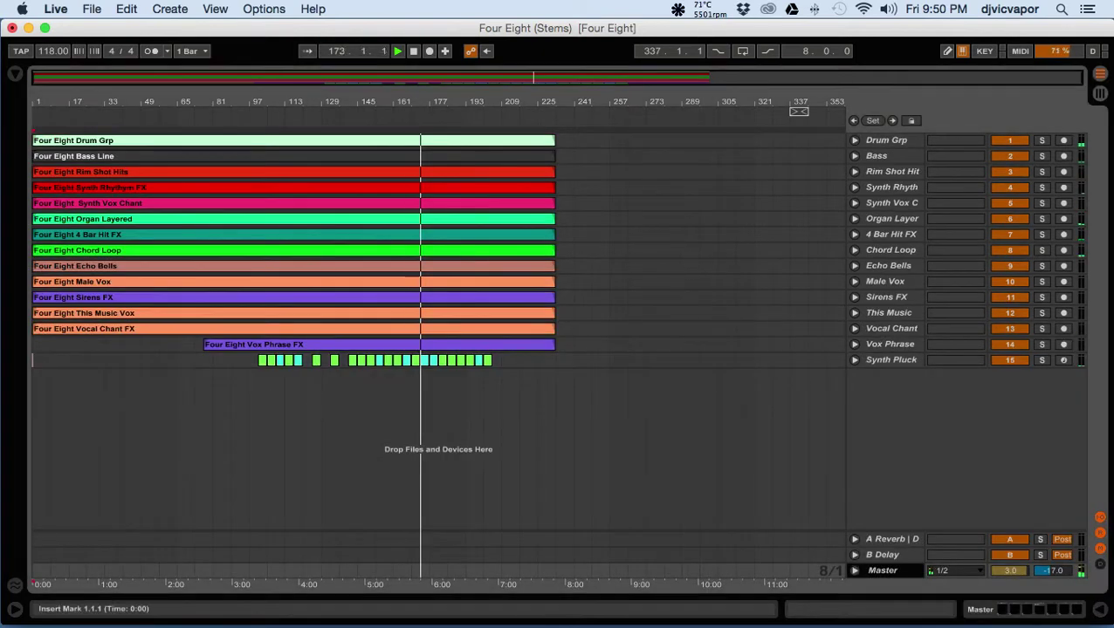
pyautogui.click(1100, 610)
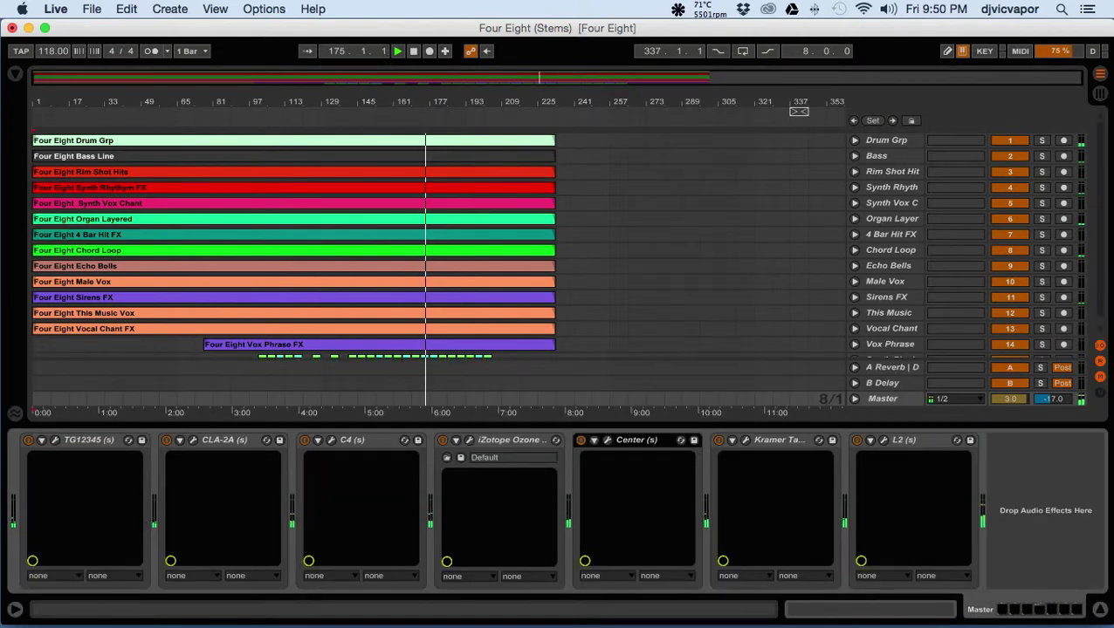
# - Inspect the TG12345, CLA-2A and C4 settings on the Master track, closing each plug-in window
pyautogui.click(54, 440)
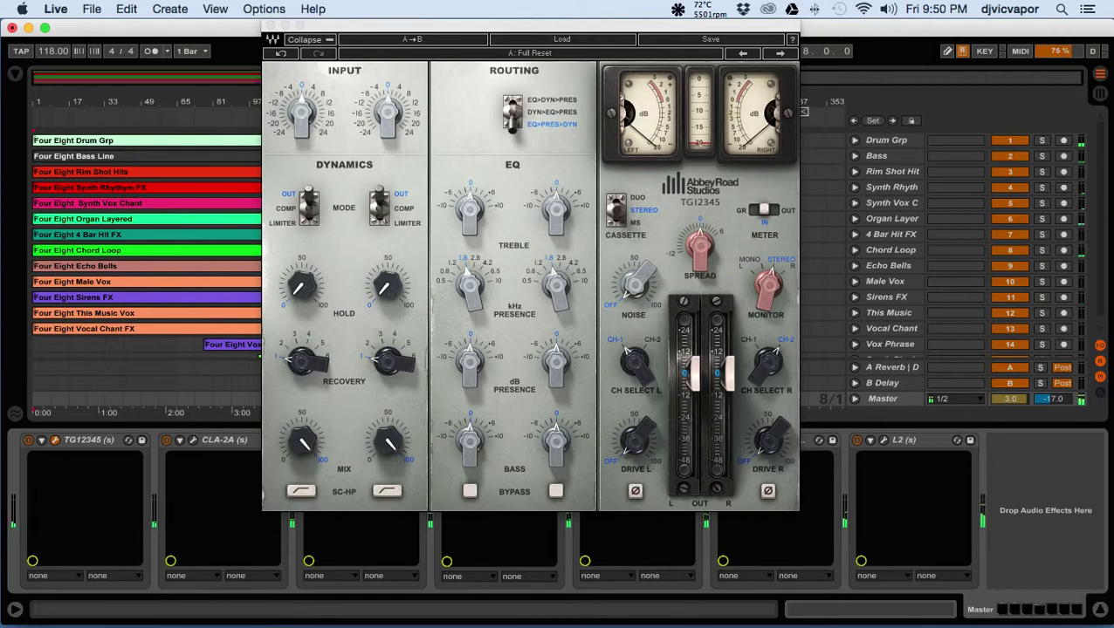
pyautogui.click(54, 440)
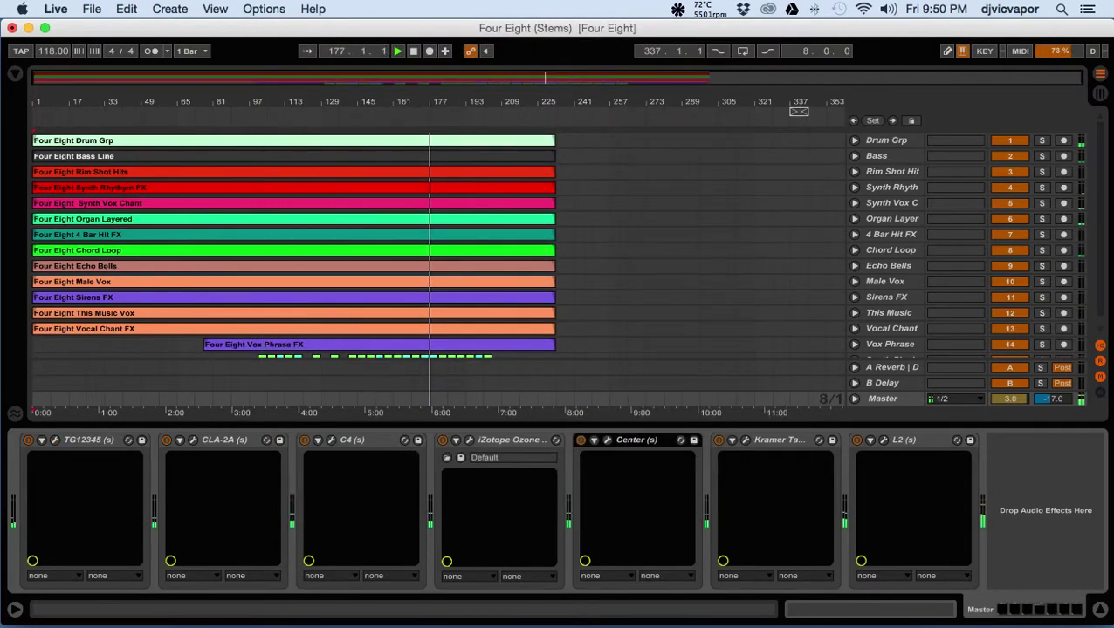
pyautogui.click(193, 440)
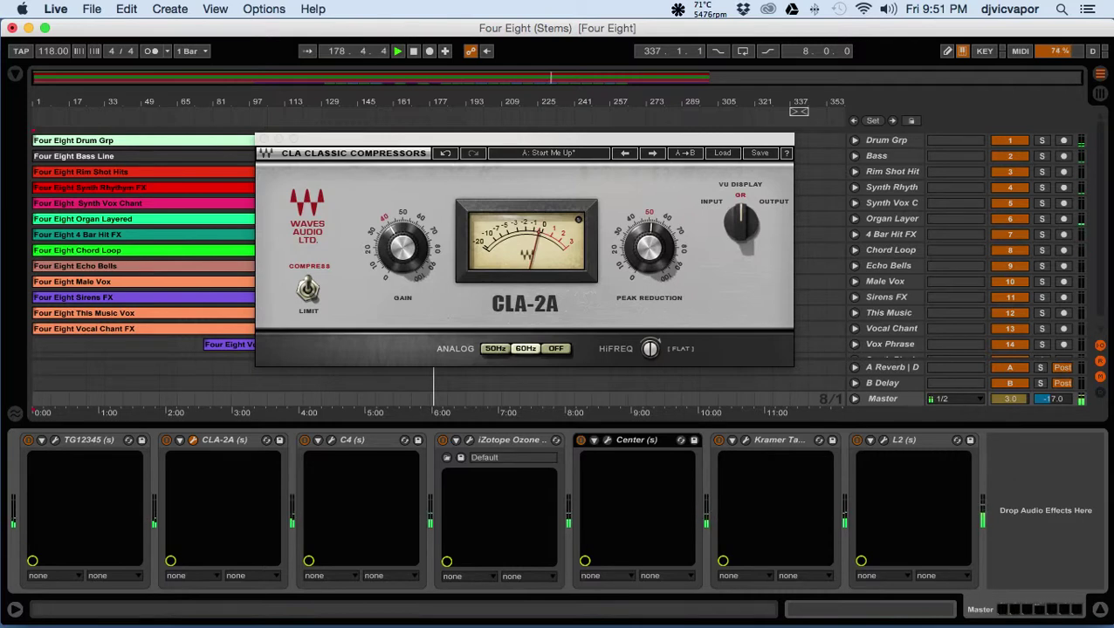
pyautogui.click(192, 439)
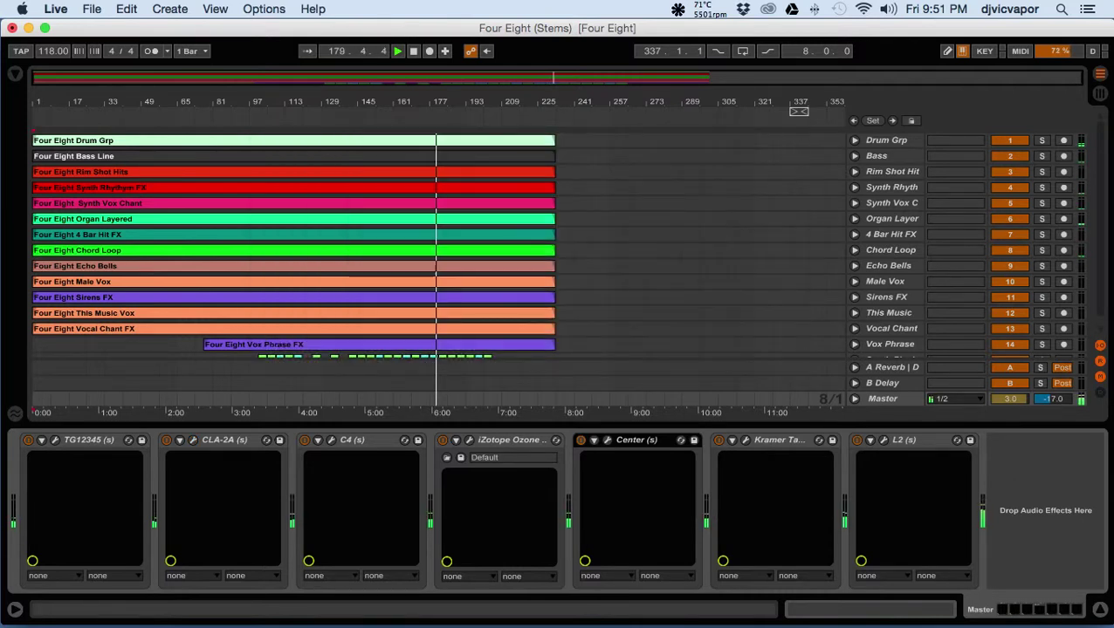
pyautogui.click(331, 439)
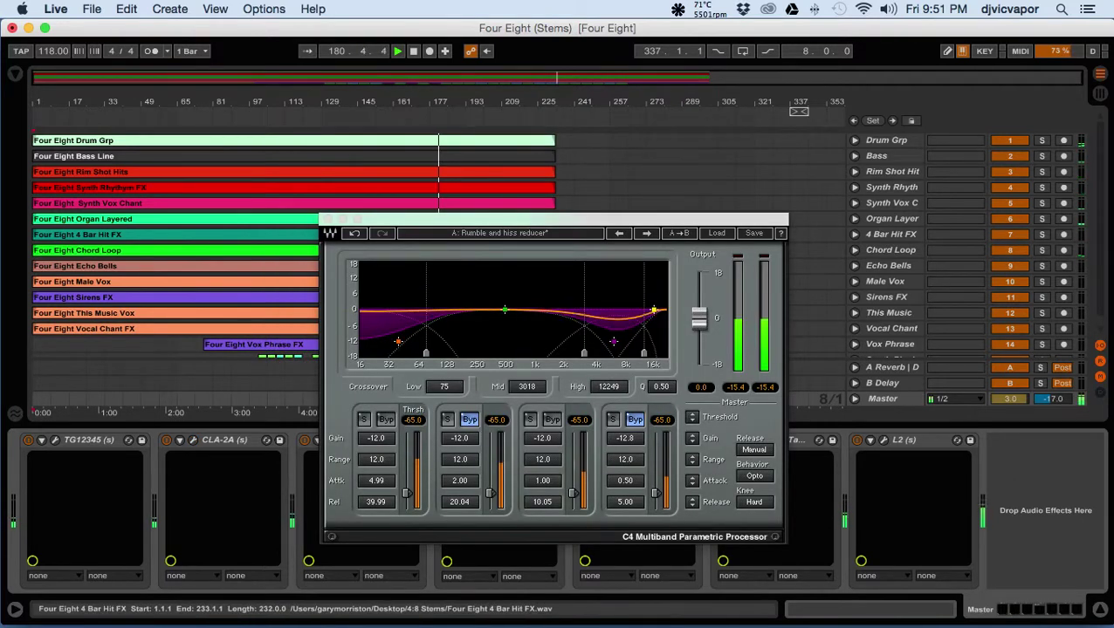
pyautogui.click(327, 218)
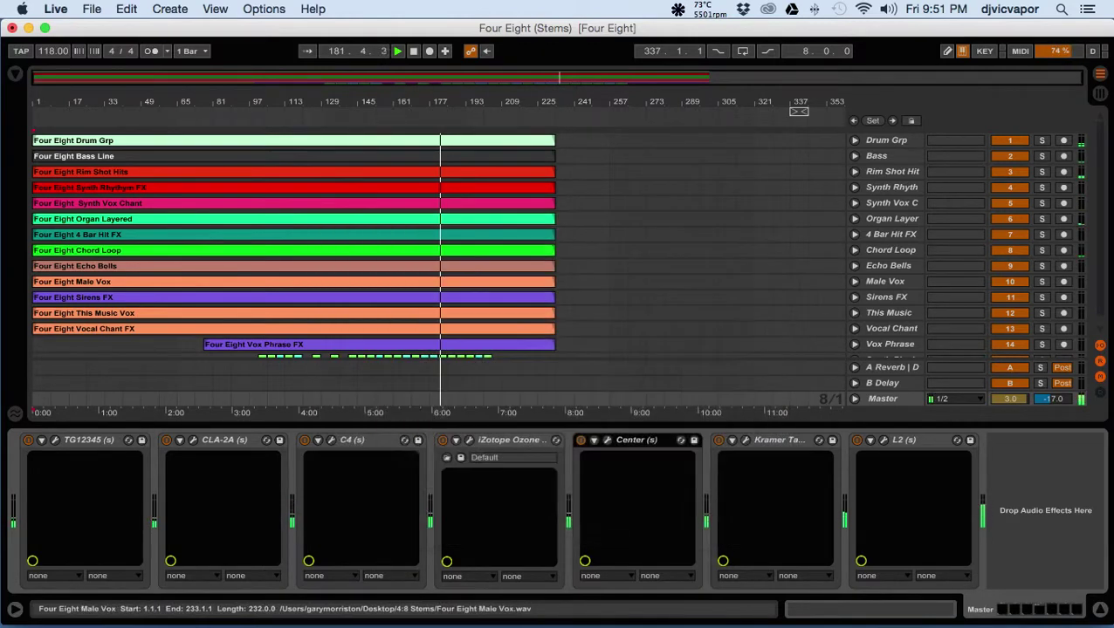
# - Bring up the Master's Ozone 6 Imager, dismiss its preset manager, and view the vectorscope in Polar Level and Polar Sample modes
pyautogui.click(469, 440)
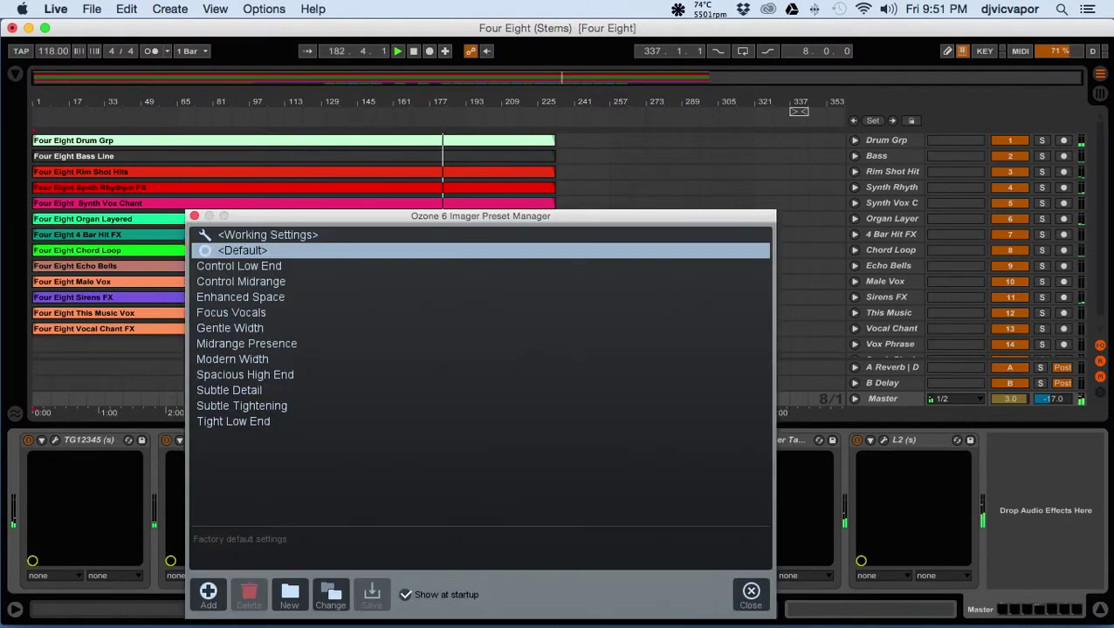
pyautogui.click(751, 596)
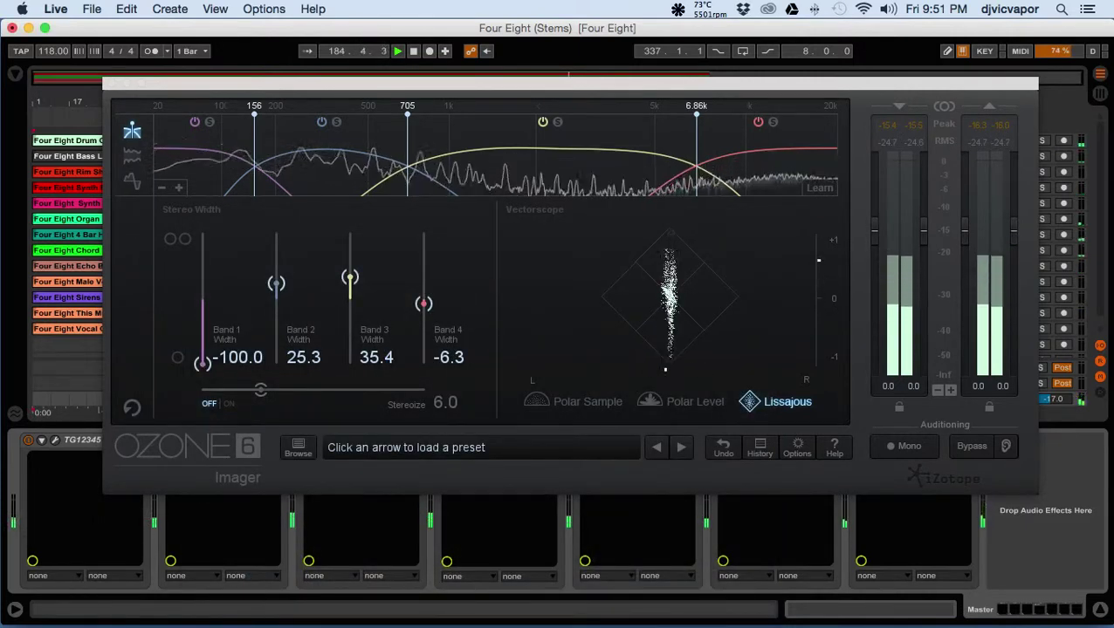
pyautogui.click(681, 402)
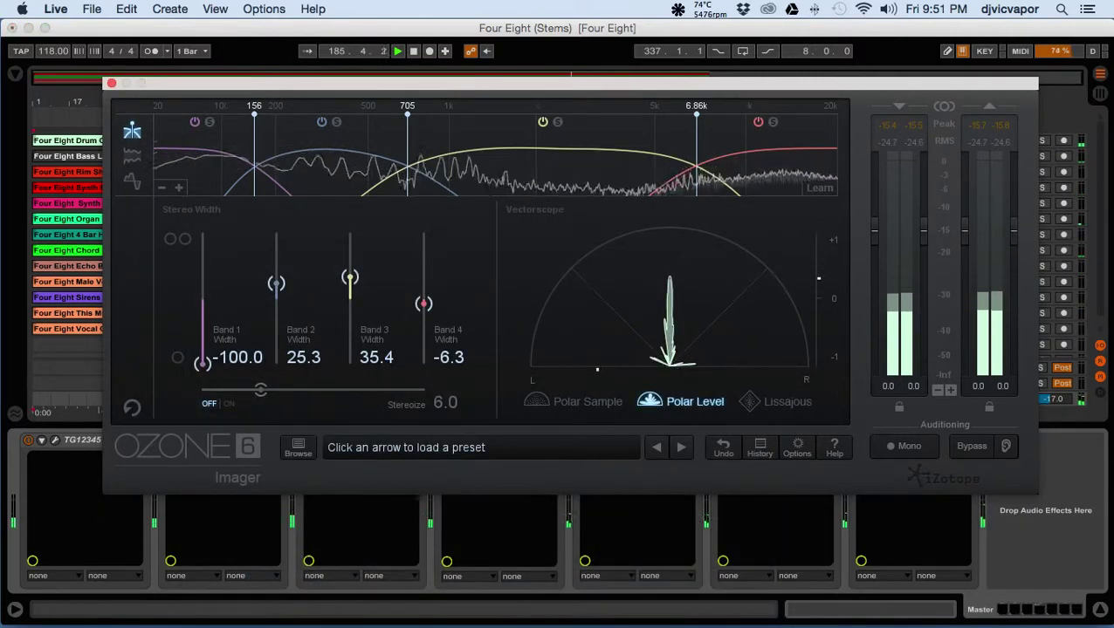
pyautogui.click(587, 401)
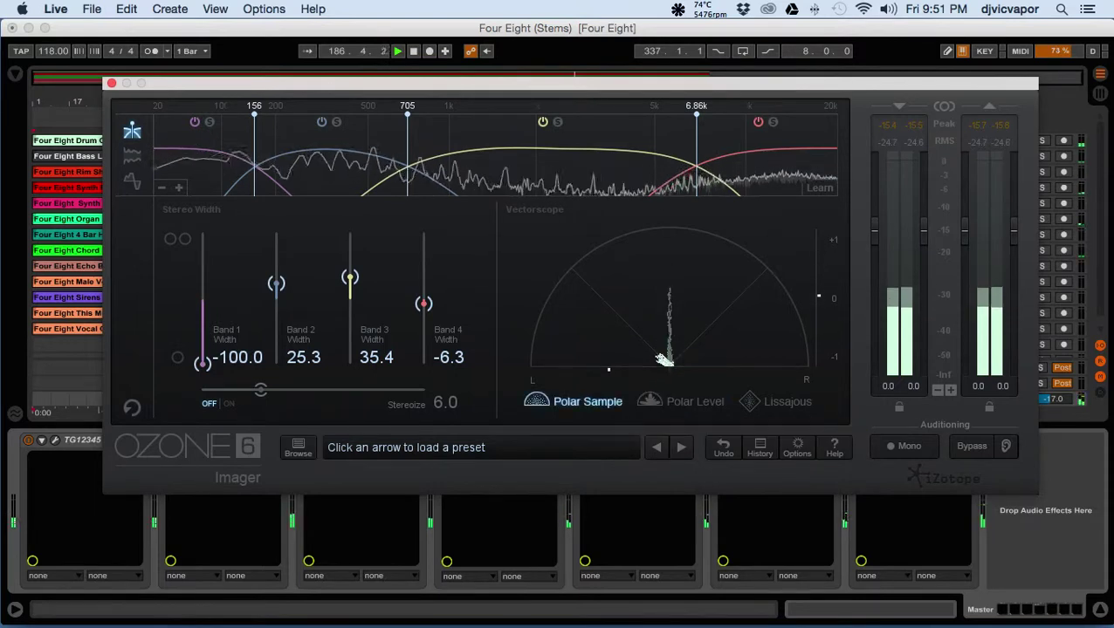
# - Examine the Ozone 6 Imager's alternative graph views above the width controls, return to the crossover band graph, and close the plug-in
pyautogui.click(132, 157)
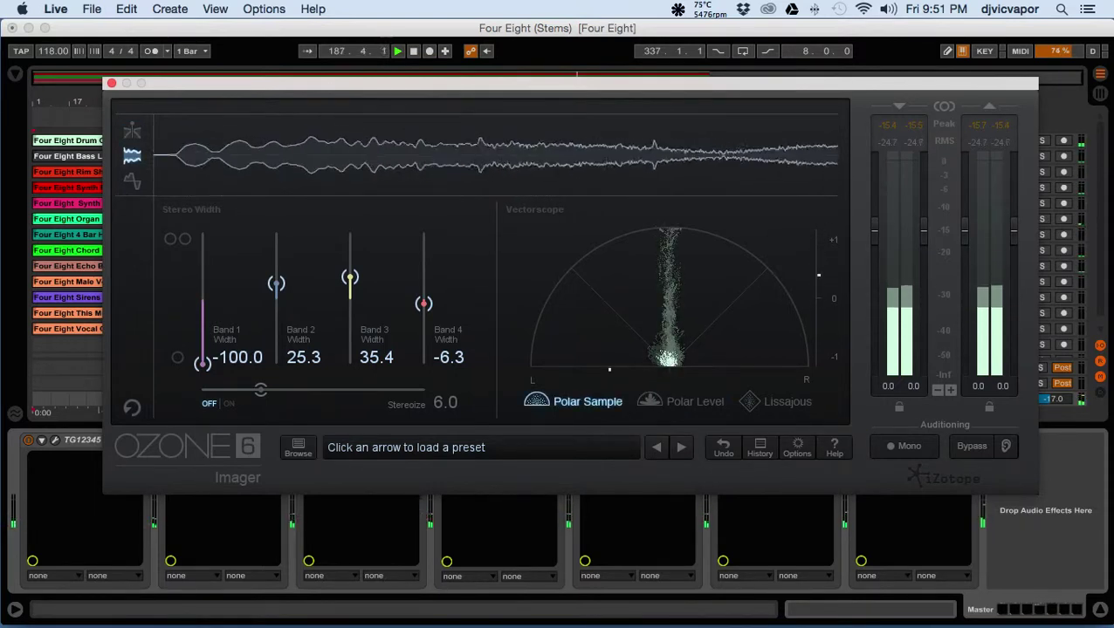
pyautogui.click(131, 181)
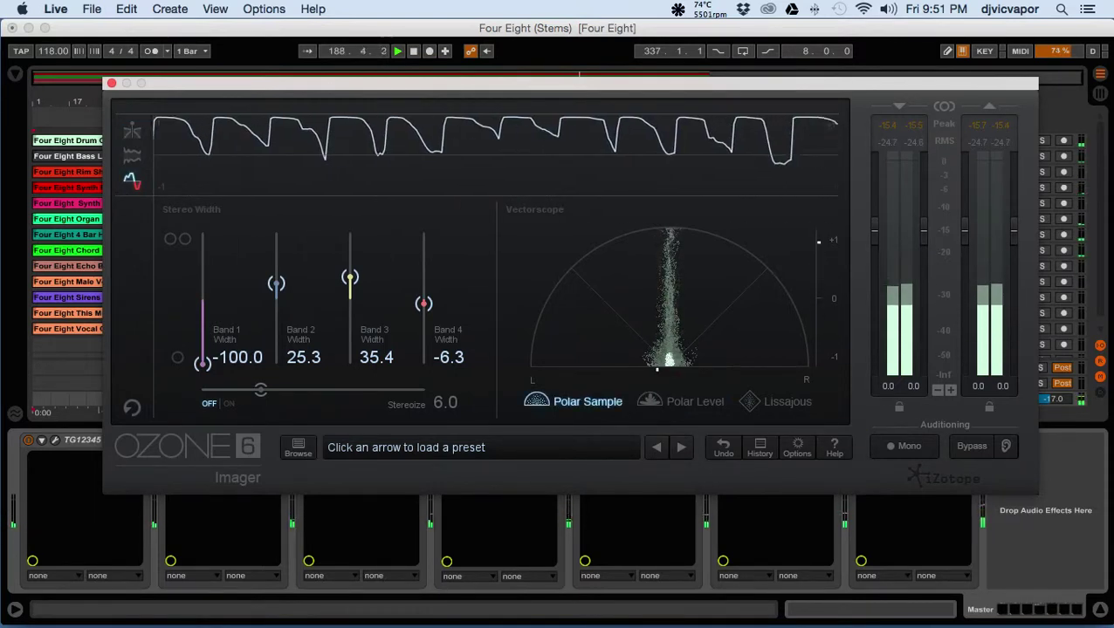
pyautogui.click(132, 156)
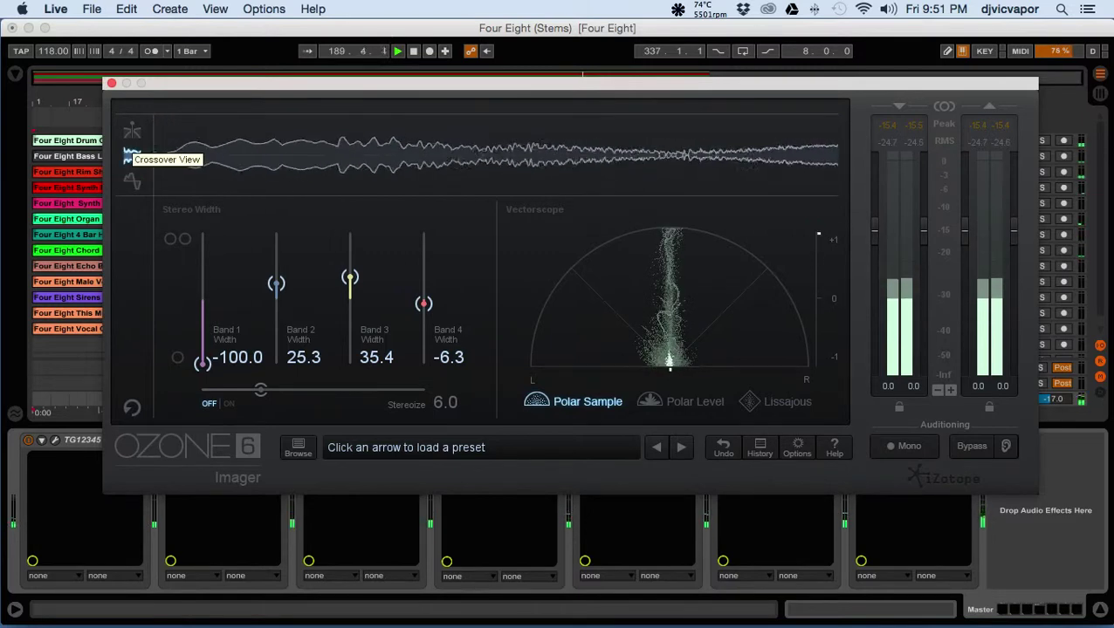
pyautogui.click(131, 130)
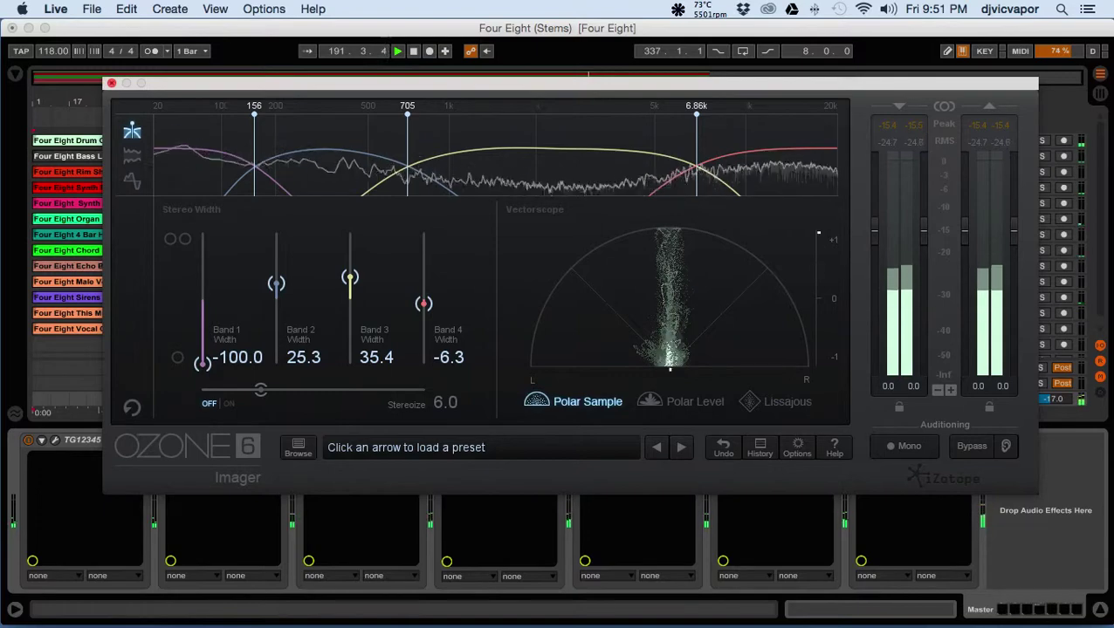
pyautogui.click(112, 82)
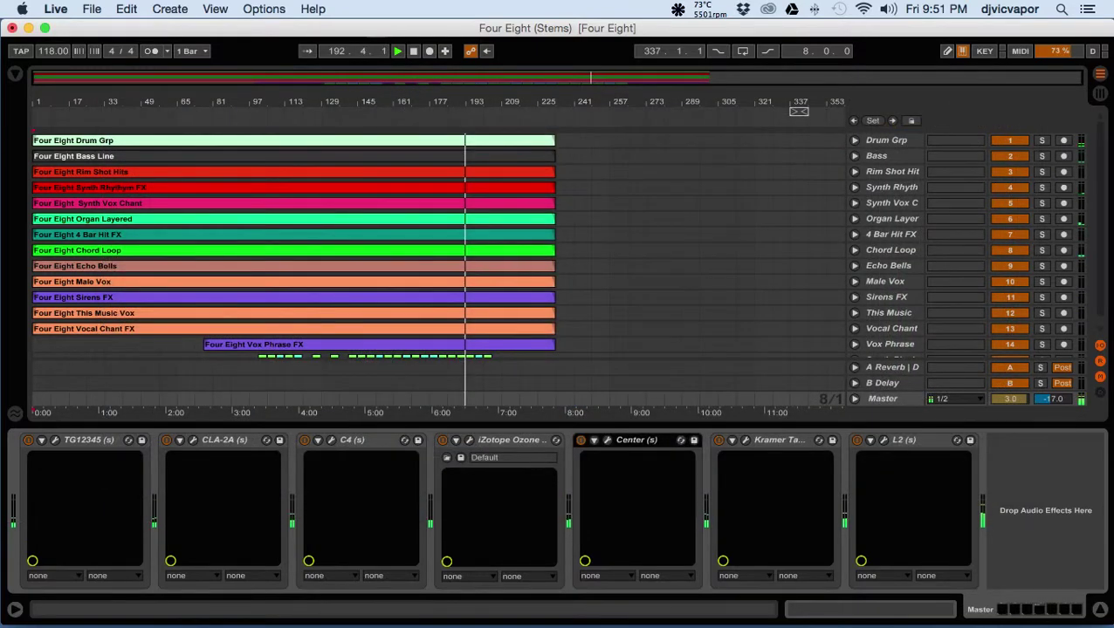
# - Inspect the Center and Kramer Master Tape settings on the Master track, closing each window, and bring up the L2 Ultramaximizer
pyautogui.click(607, 440)
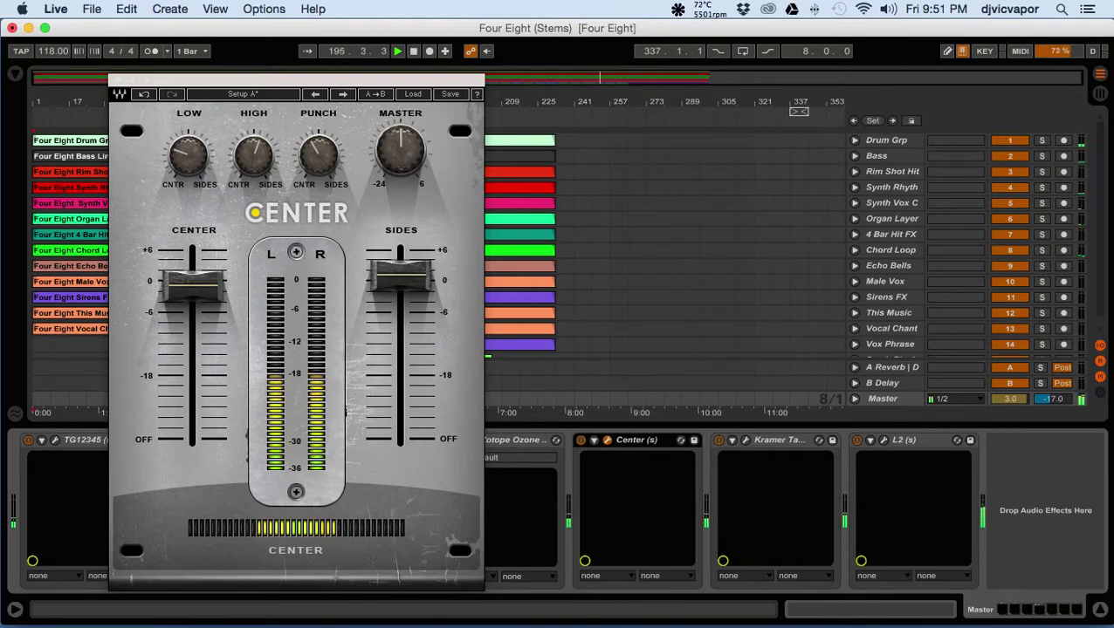
pyautogui.click(607, 440)
pyautogui.click(744, 440)
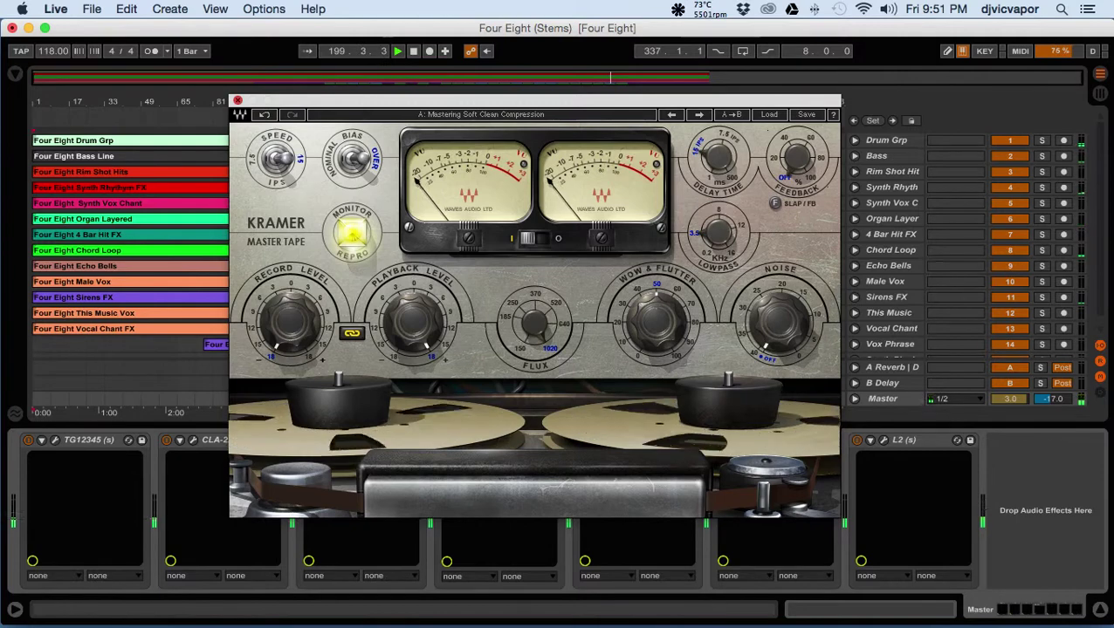
pyautogui.click(237, 100)
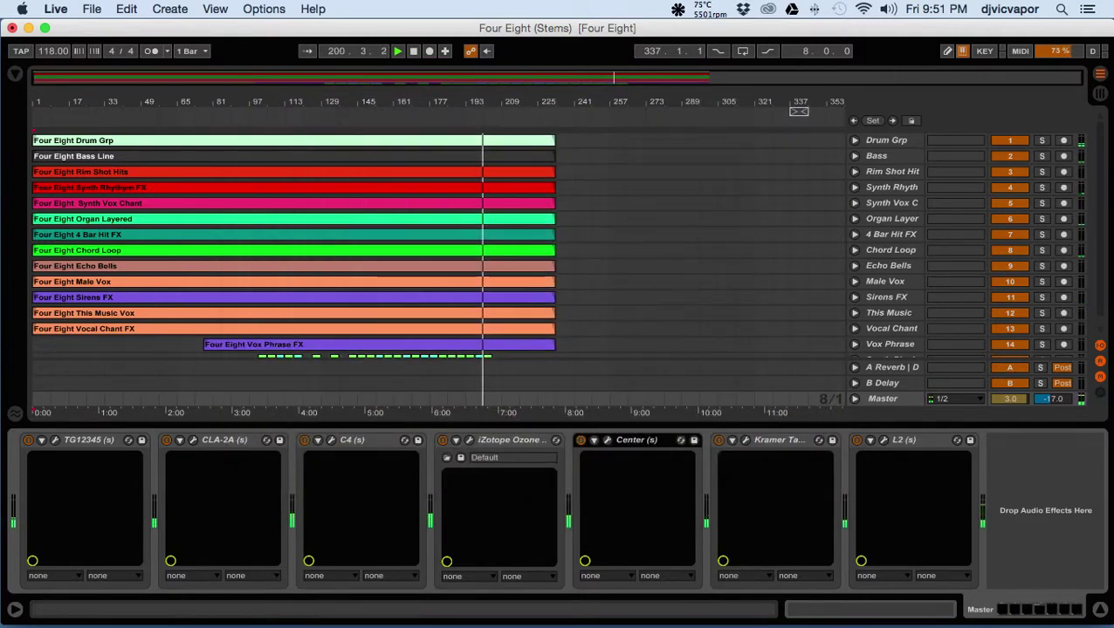
pyautogui.click(883, 440)
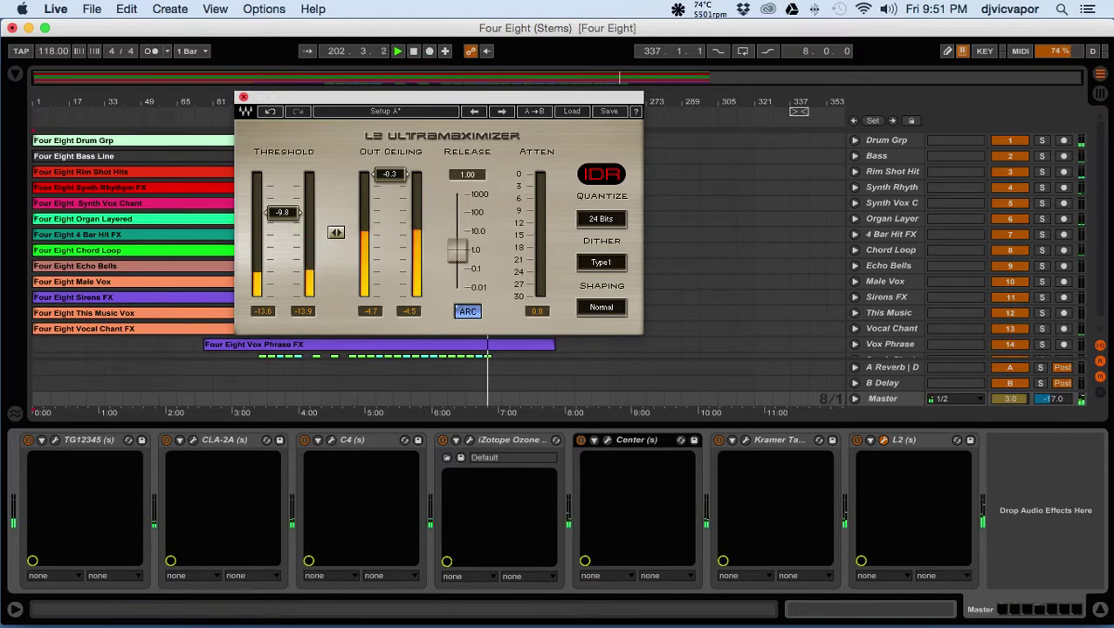
# - Close the L2 Ultramaximizer window, hide the device view, and return the playhead to the start of the arrangement
pyautogui.click(243, 97)
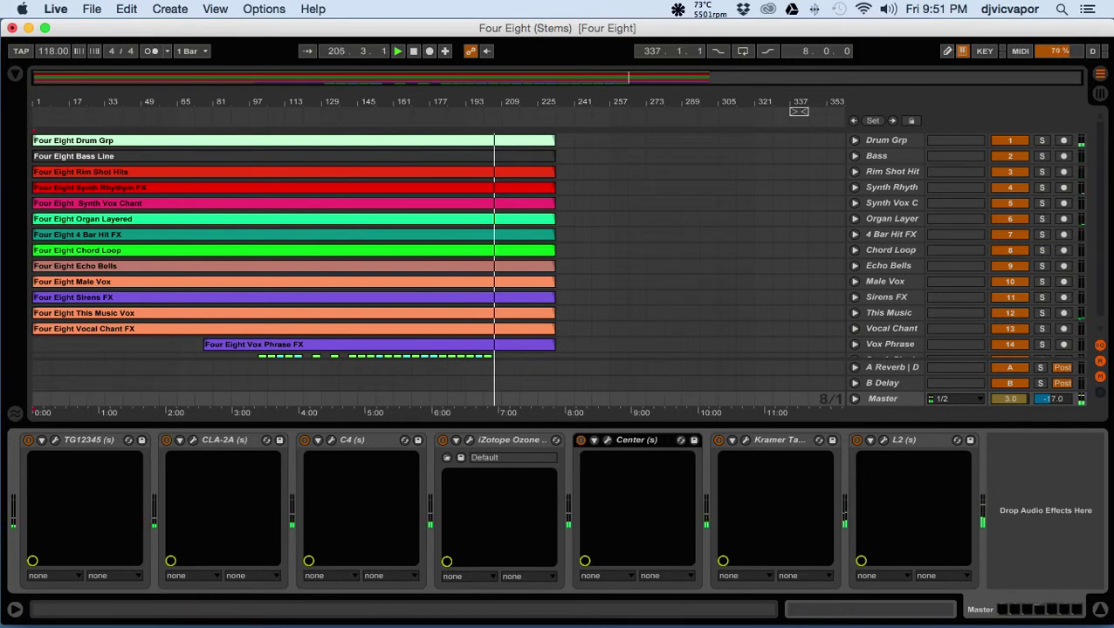
pyautogui.press('alt+super+l')
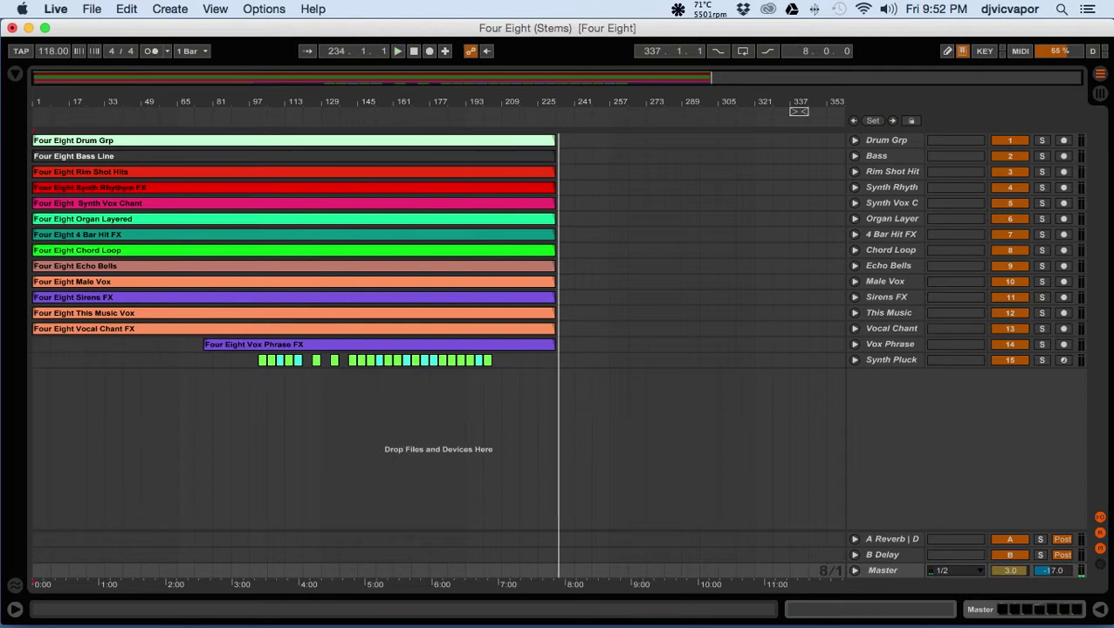
pyautogui.press('space')
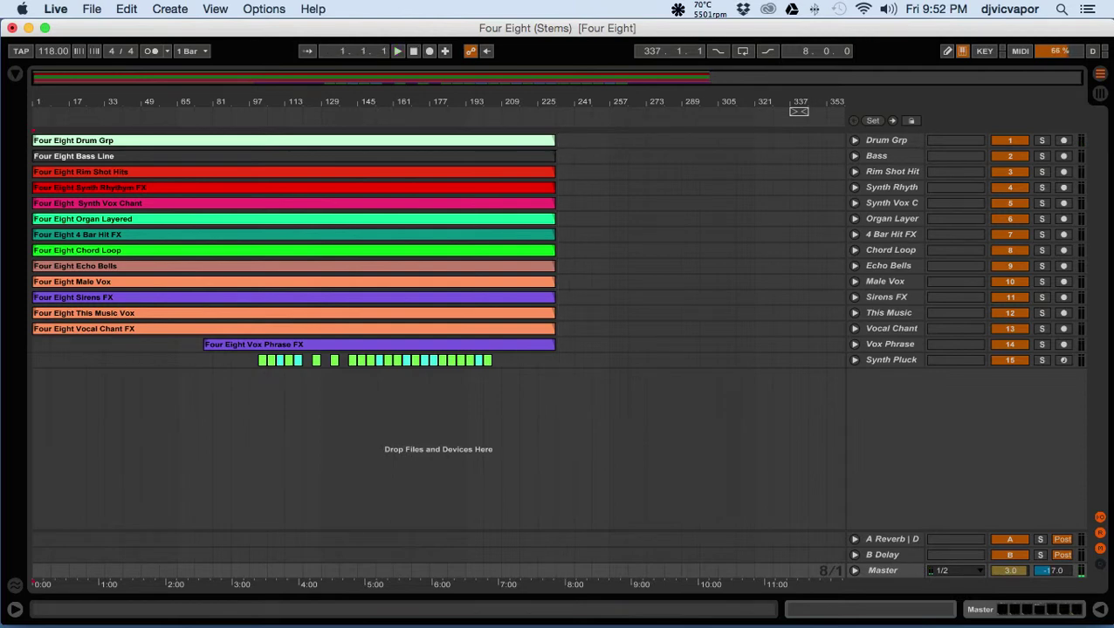
# - Bring up the audio export settings for the Master track and set the dither option to No Dither
pyautogui.click(91, 9)
pyautogui.click(148, 223)
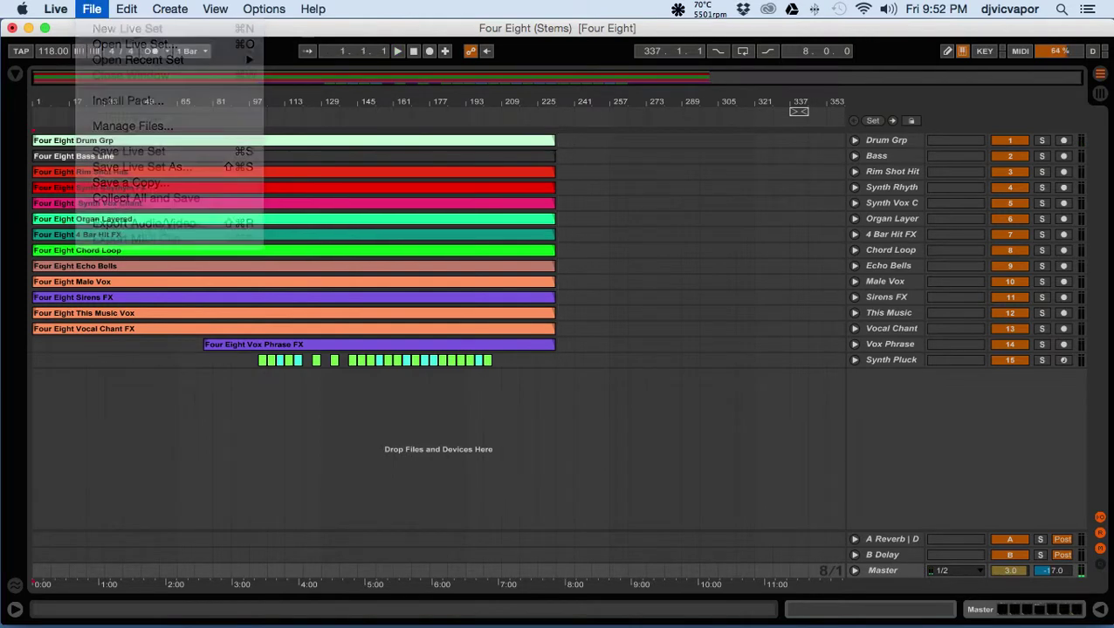
pyautogui.click(615, 280)
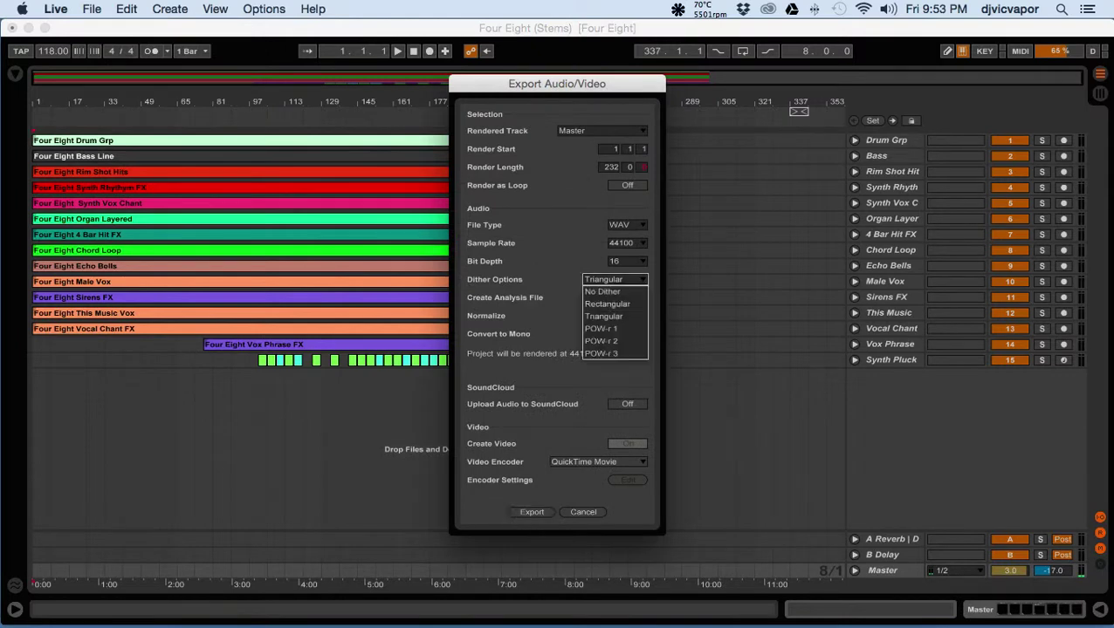
pyautogui.click(611, 293)
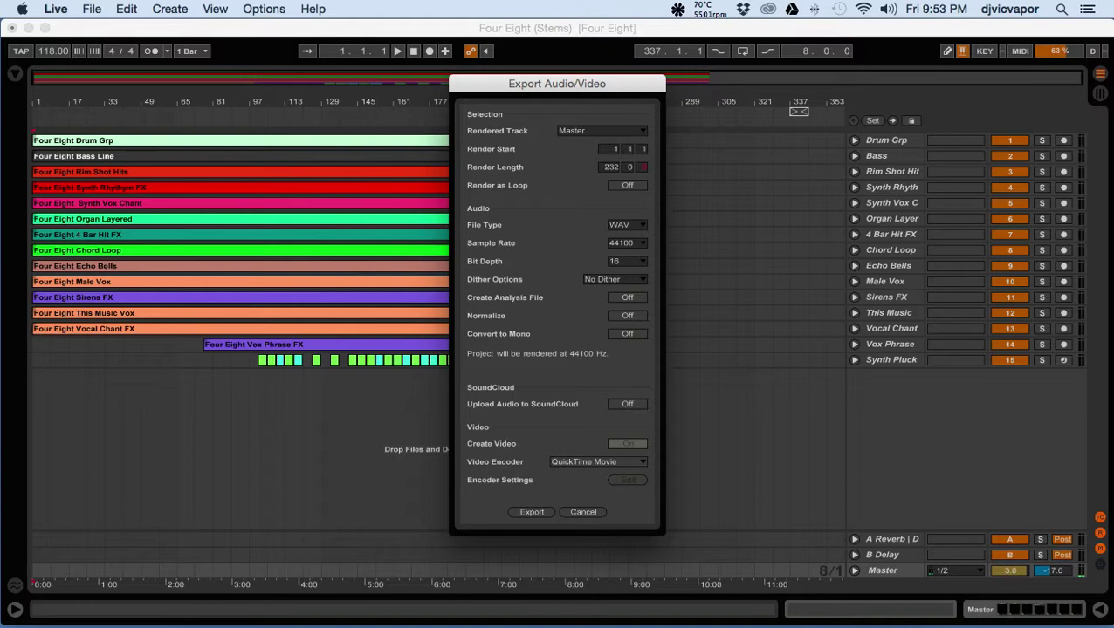
# - Export the Master as a WAV file to the Desktop, replacing "Stems" in the file name with "Mastered 1"
pyautogui.click(531, 512)
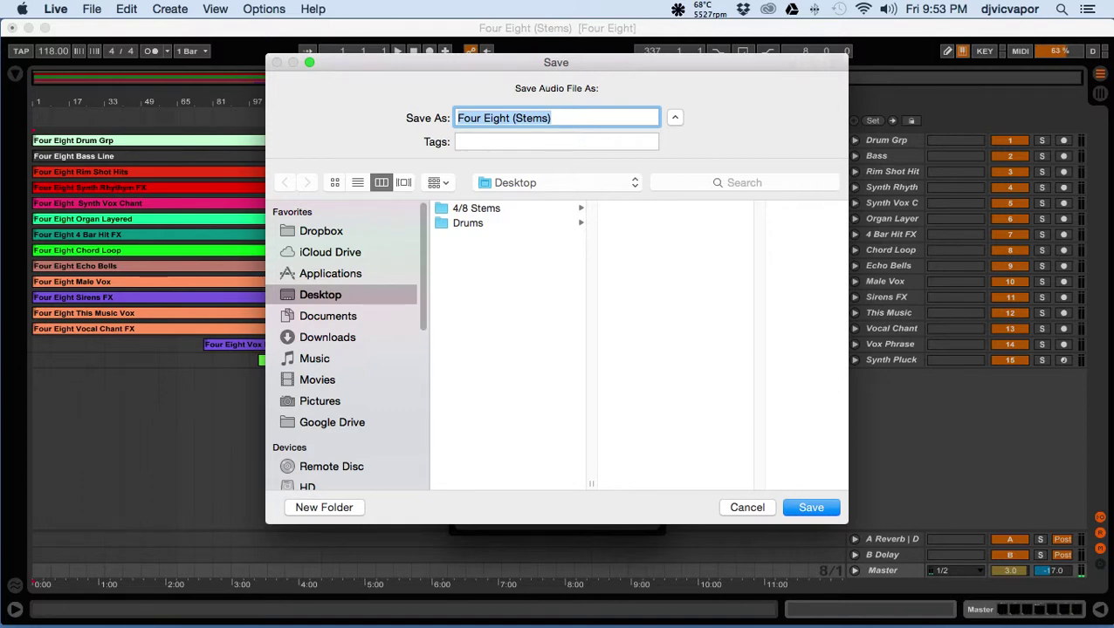
pyautogui.click(552, 118)
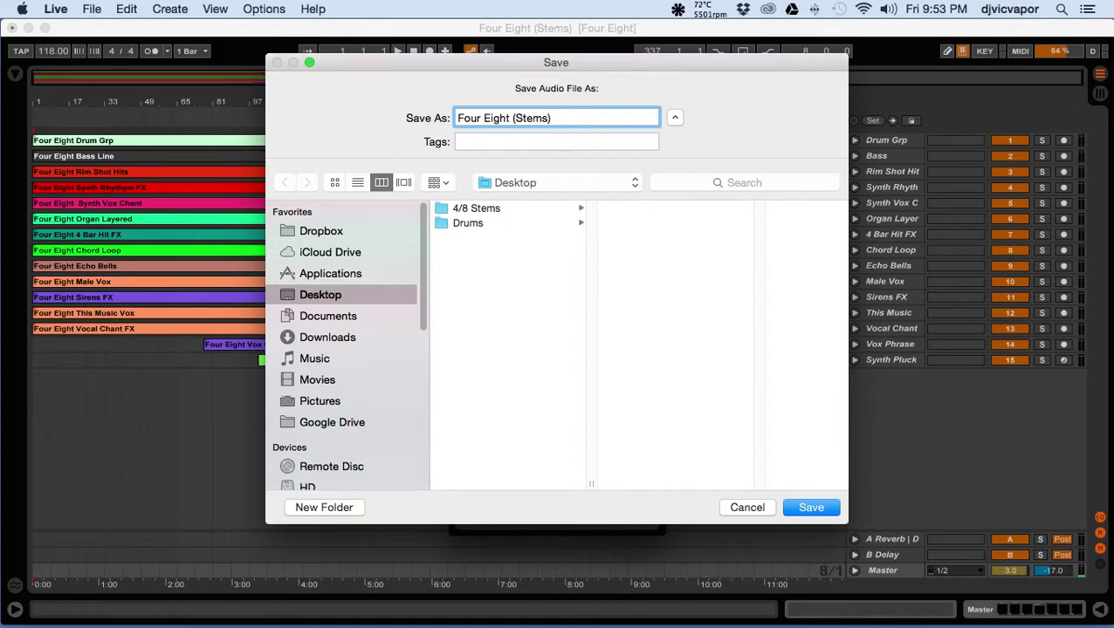
pyautogui.press('BackSpace')
pyautogui.press('BackSpace')
pyautogui.press('BackSpace')
pyautogui.press('BackSpace')
pyautogui.press('BackSpace')
pyautogui.press('BackSpace')
pyautogui.write('Mastered 1')
pyautogui.press('Return')
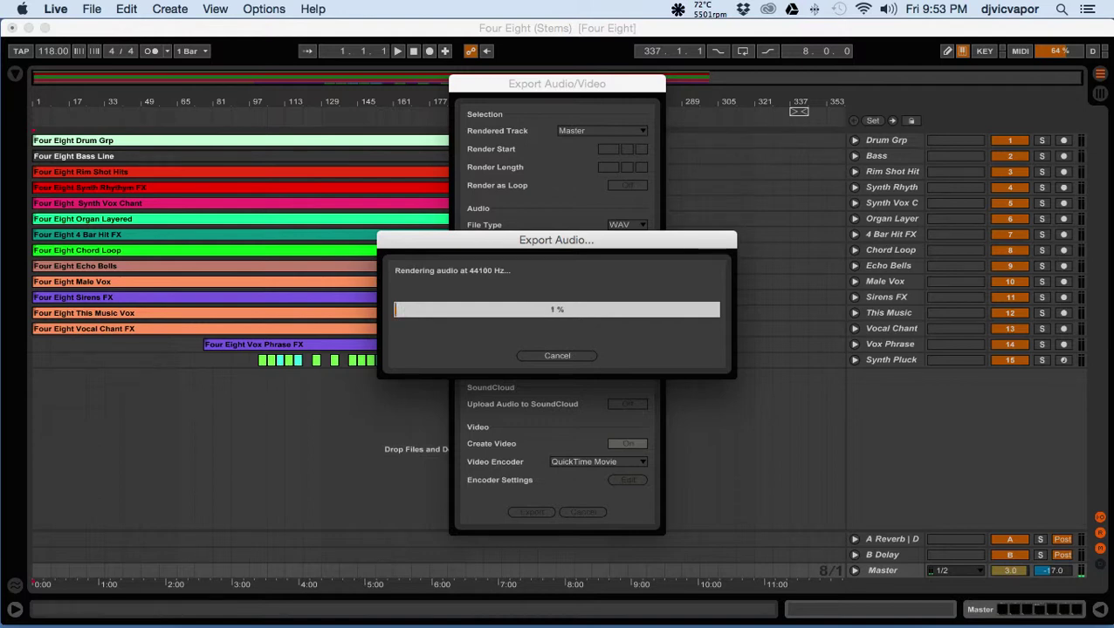
# - Move the export progress window clear of the export settings and show an overview of all open windows
pyautogui.moveTo(556, 240); pyautogui.dragTo(881, 383)
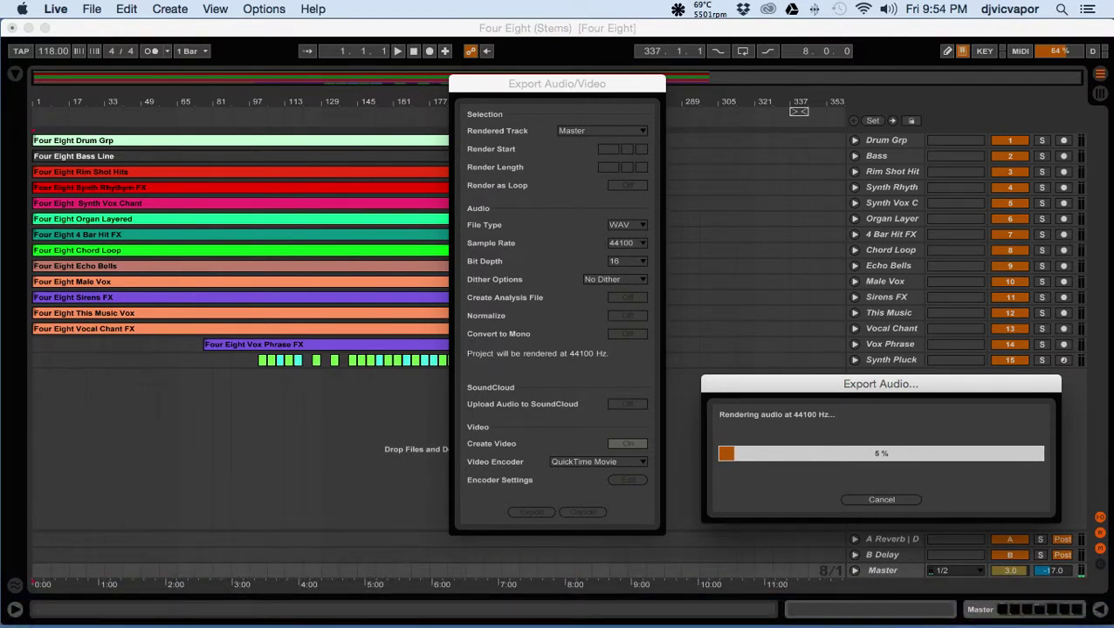
pyautogui.press('F3')
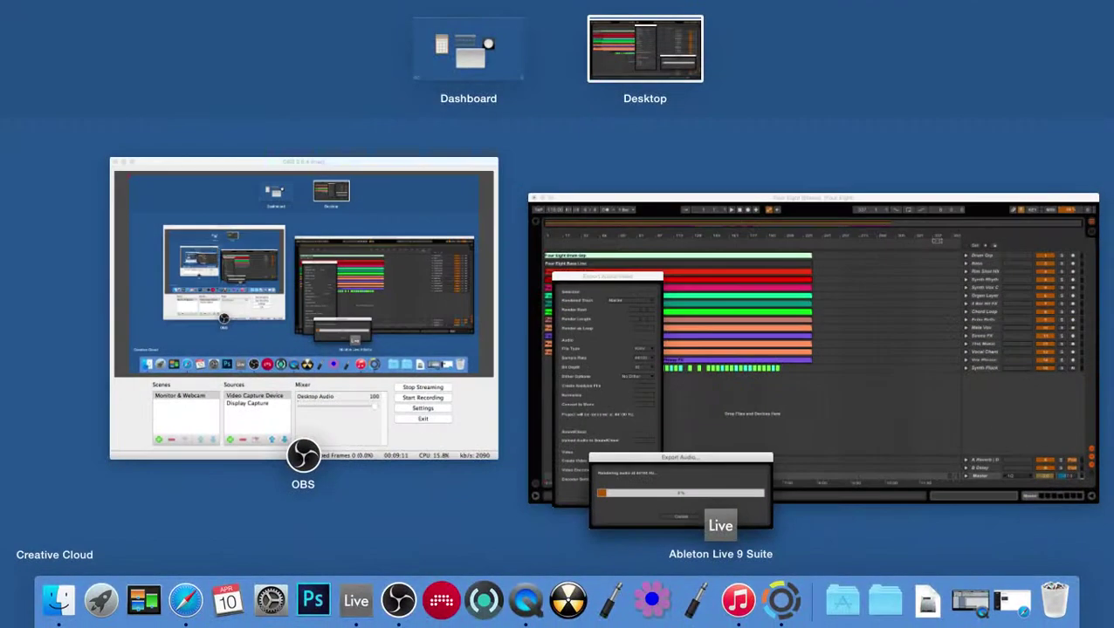